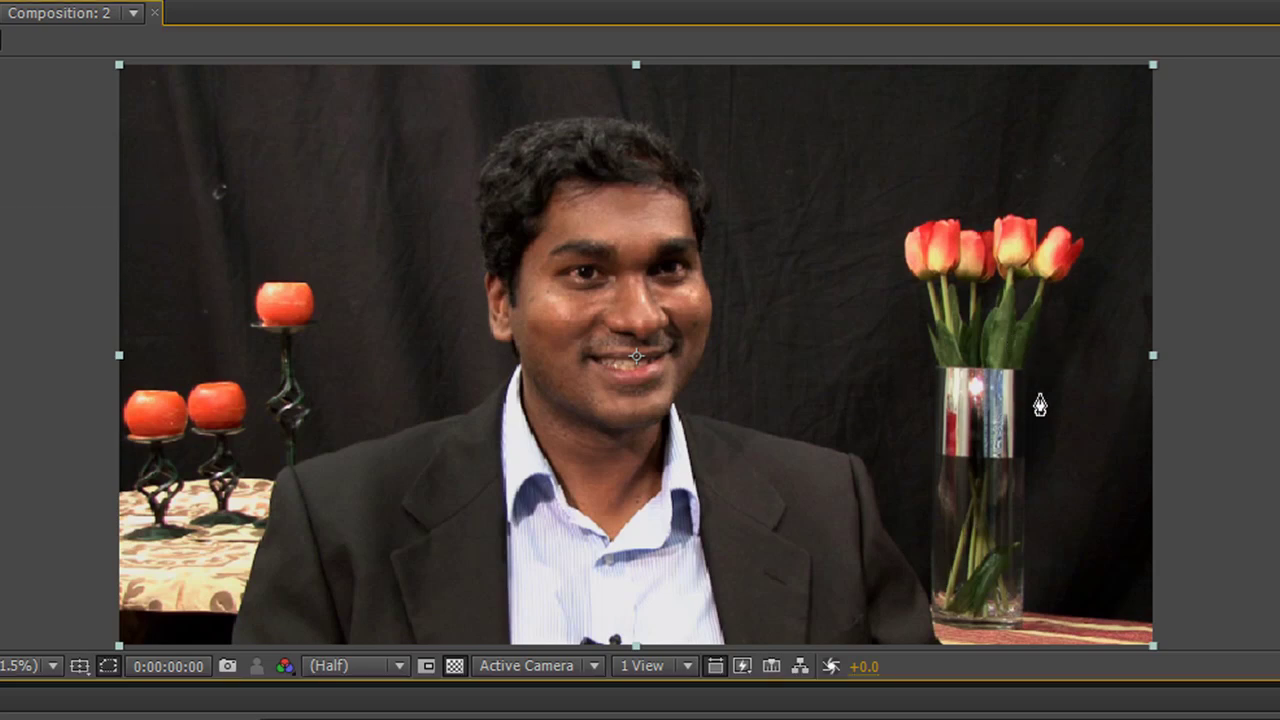
Examine the tulips and the vase rim up close to plan the mask outline
{"action": "key", "text": "period"}
{"action": "key", "text": "period"}
{"action": "key", "text": "period"}
{"action": "key", "text": "period"}
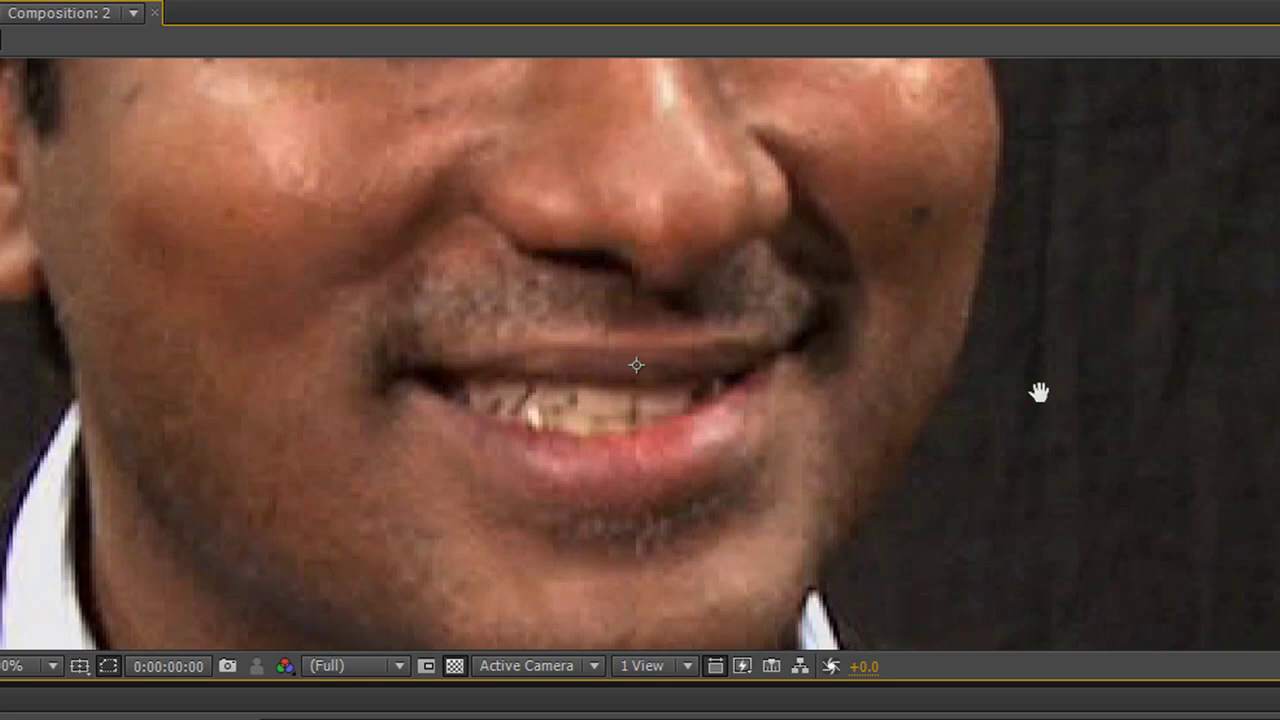
{"action": "left_click_drag", "start_coordinate": [1039, 392], "coordinate": [40, 374]}
{"action": "left_click_drag", "start_coordinate": [931, 277], "coordinate": [426, 289]}
{"action": "key", "text": "comma"}
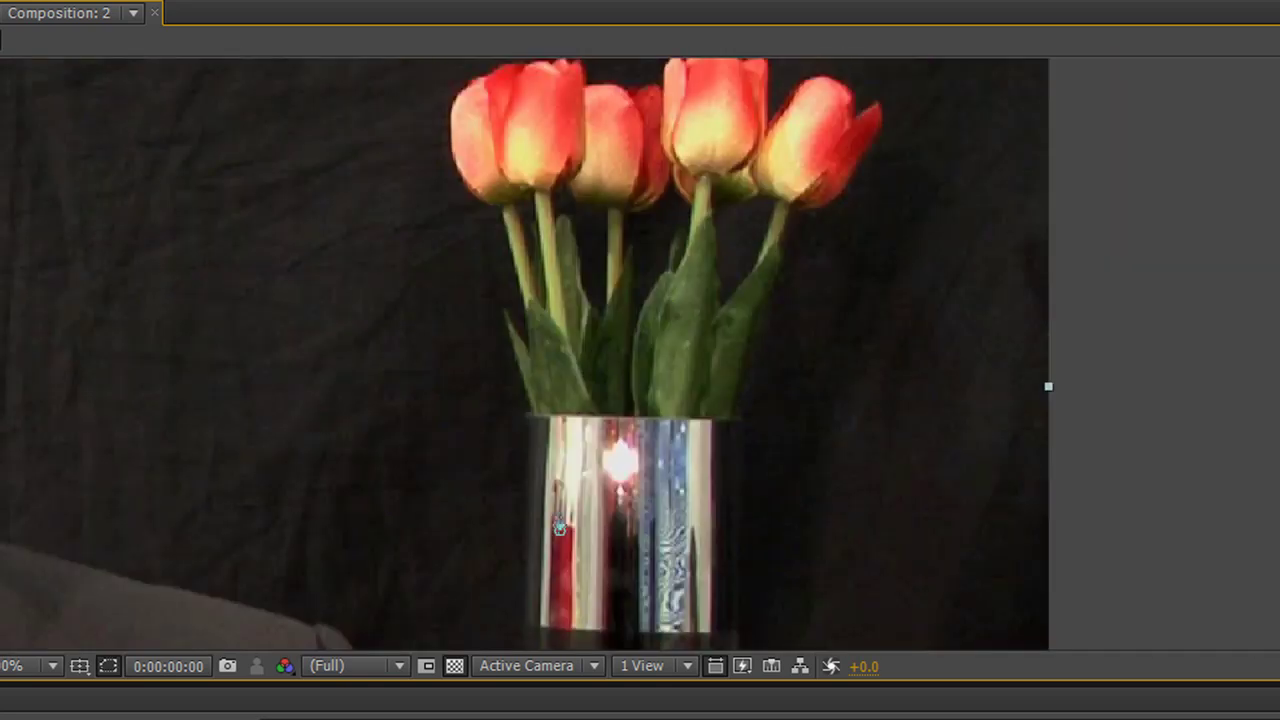
{"action": "left_click_drag", "start_coordinate": [680, 251], "coordinate": [777, 380]}
{"action": "key", "text": "period"}
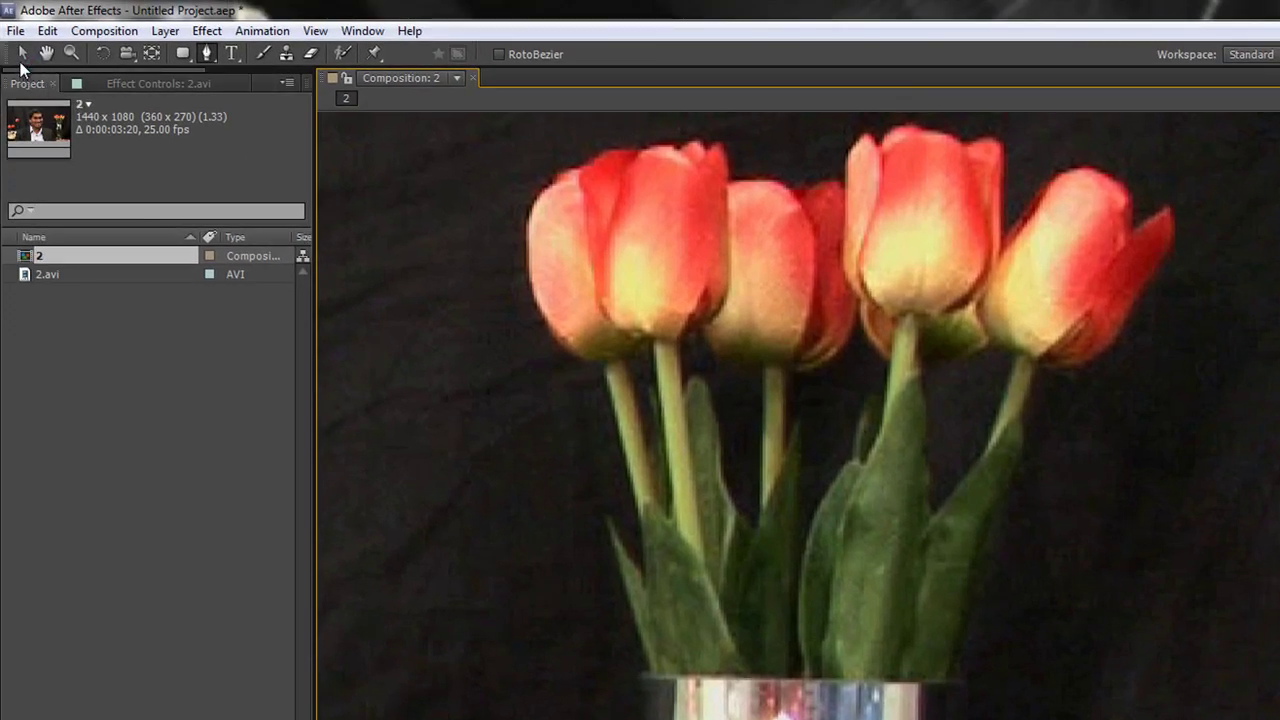
Make sure Cycle Mask Colors is enabled in the Appearance preferences and accept the settings
{"action": "left_click", "coordinate": [48, 31]}
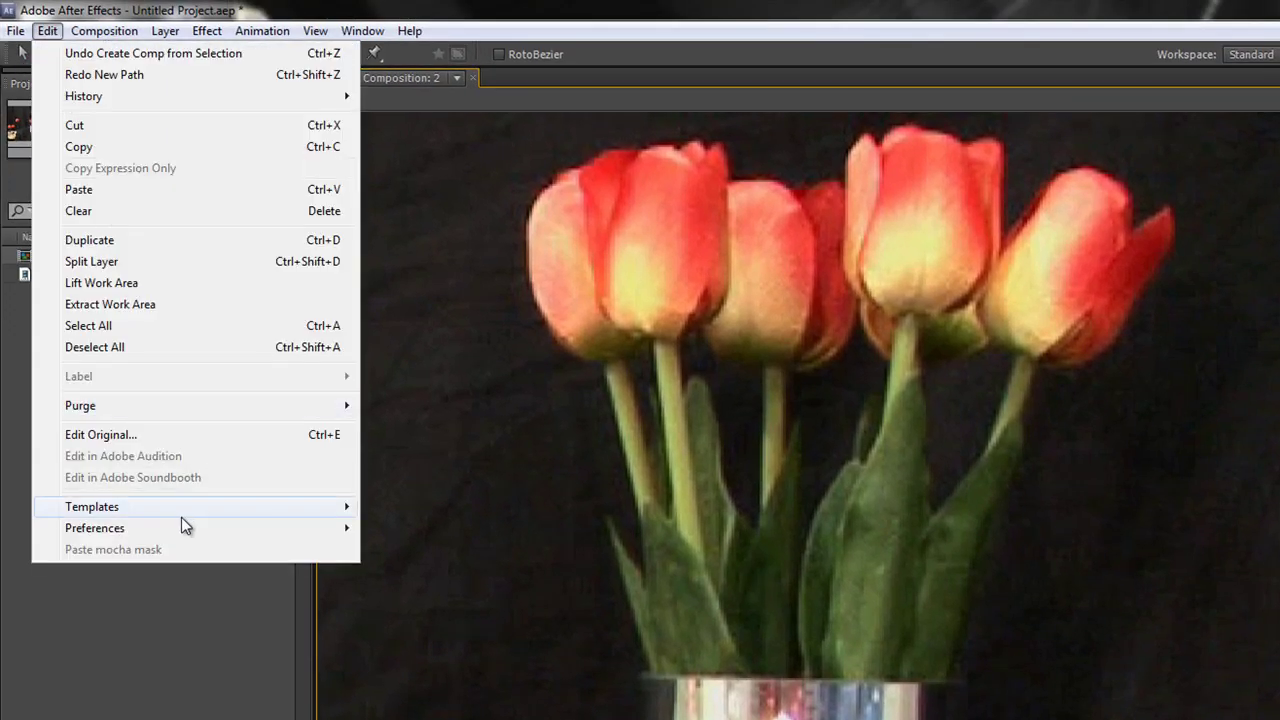
{"action": "mouse_move", "coordinate": [182, 527]}
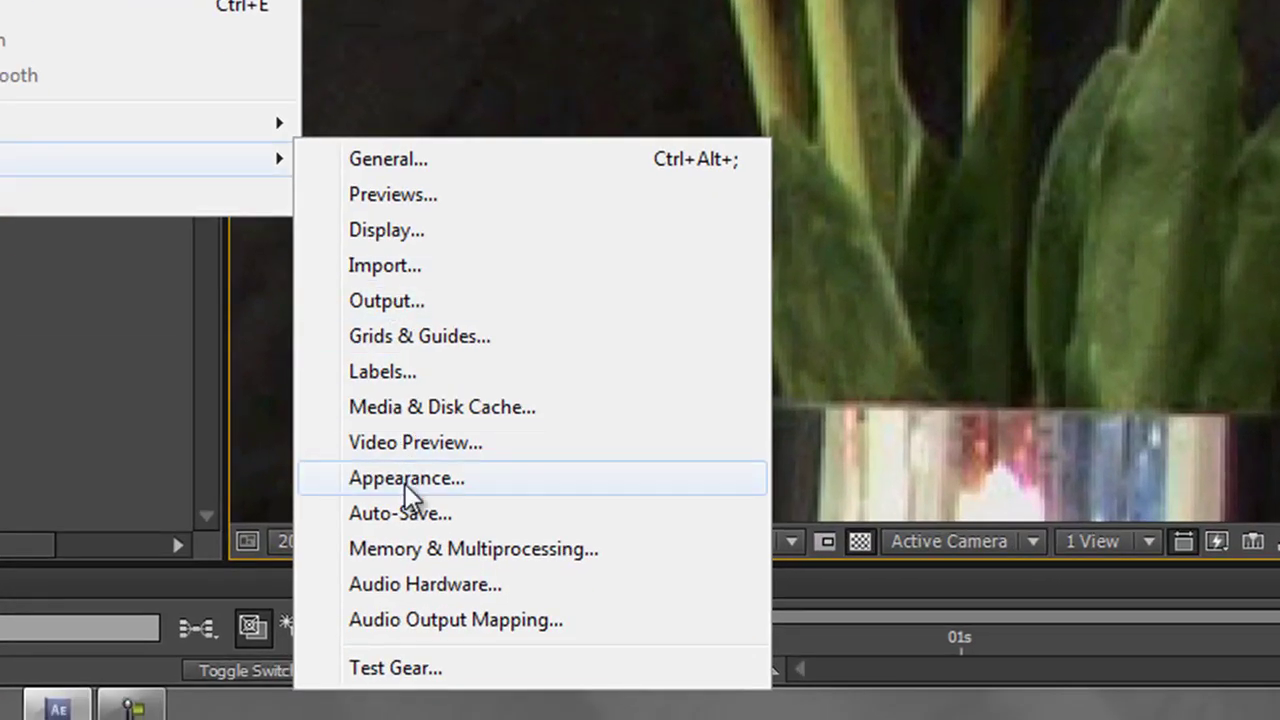
{"action": "left_click", "coordinate": [405, 480]}
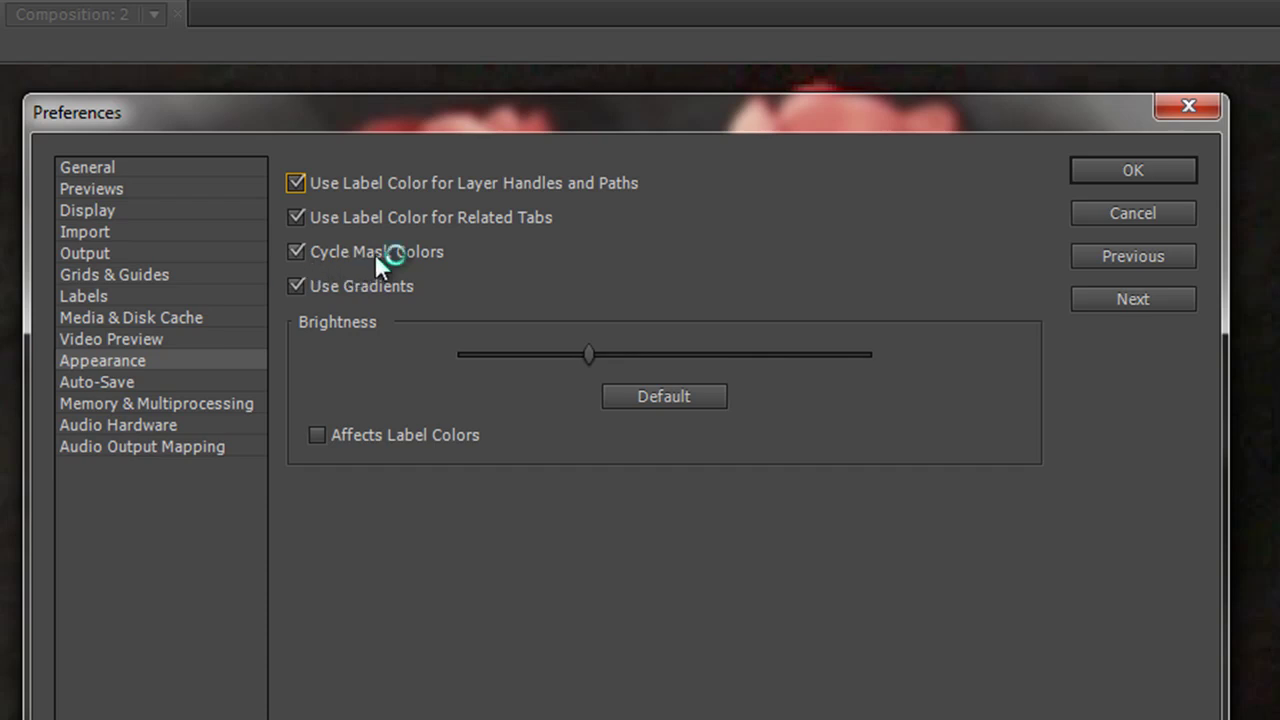
{"action": "left_click", "coordinate": [1148, 171]}
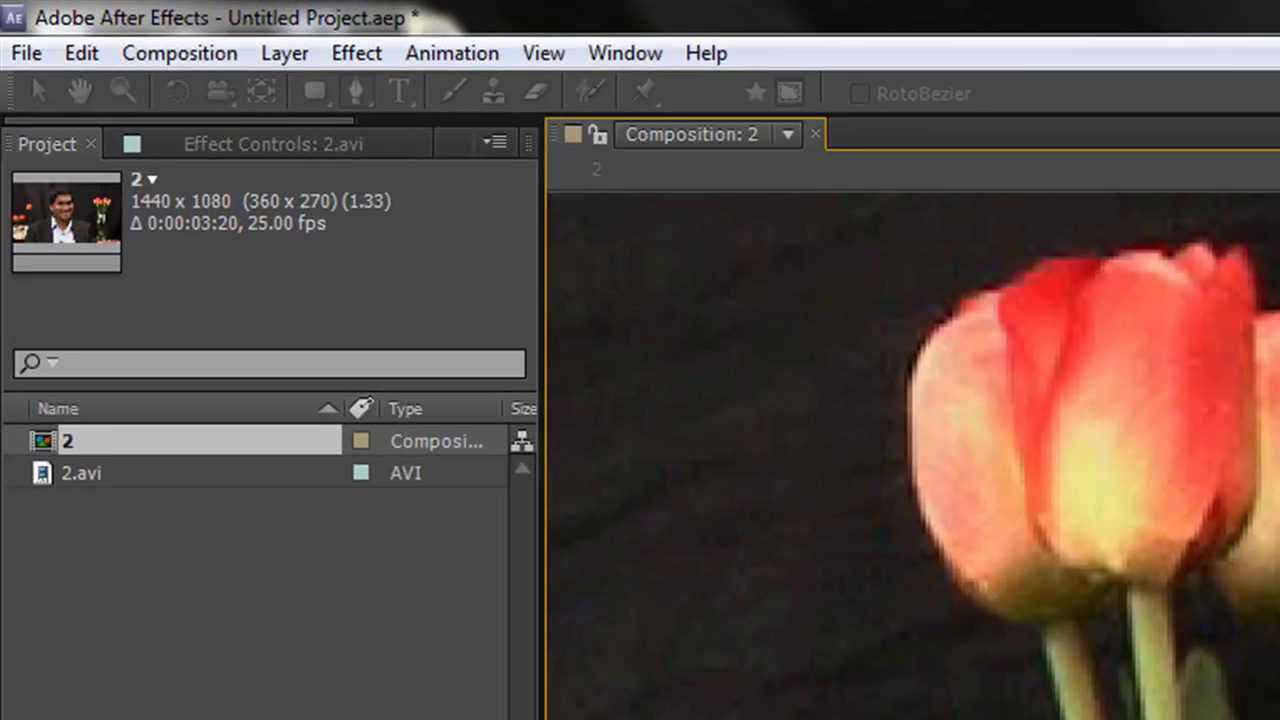
Start a Pen mask on 2.avi with a first curved point where the leftmost leaf meets the vase rim
{"action": "left_click", "coordinate": [245, 69]}
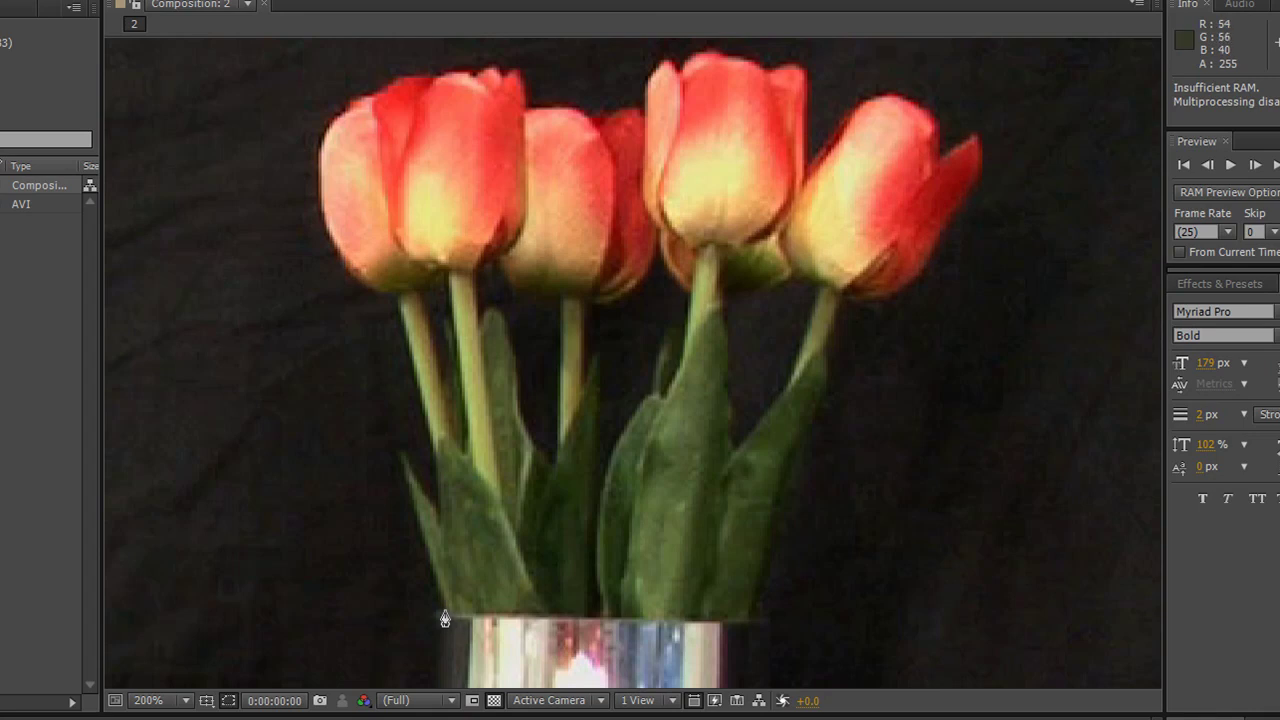
{"action": "left_click_drag", "start_coordinate": [444, 610], "coordinate": [492, 611]}
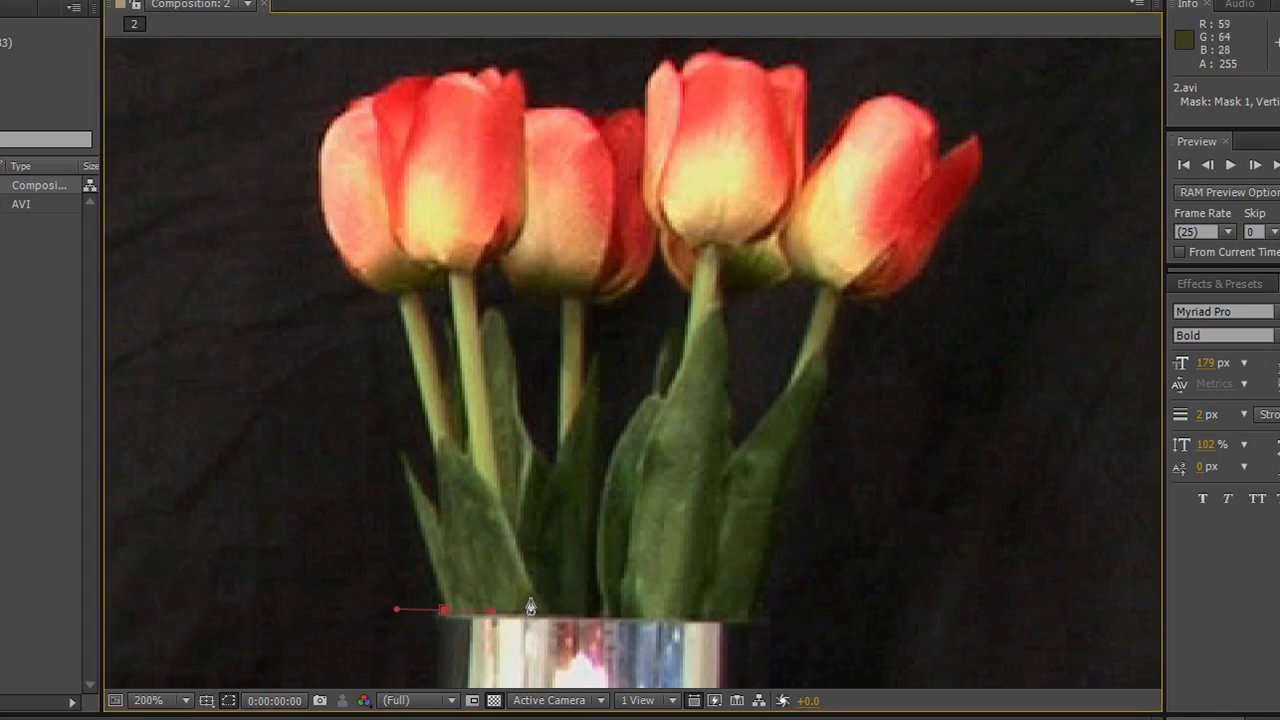
{"action": "scroll", "coordinate": [530, 607], "scroll_direction": "up", "scroll_amount": 3}
{"action": "scroll", "coordinate": [530, 607], "scroll_direction": "down", "scroll_amount": 3}
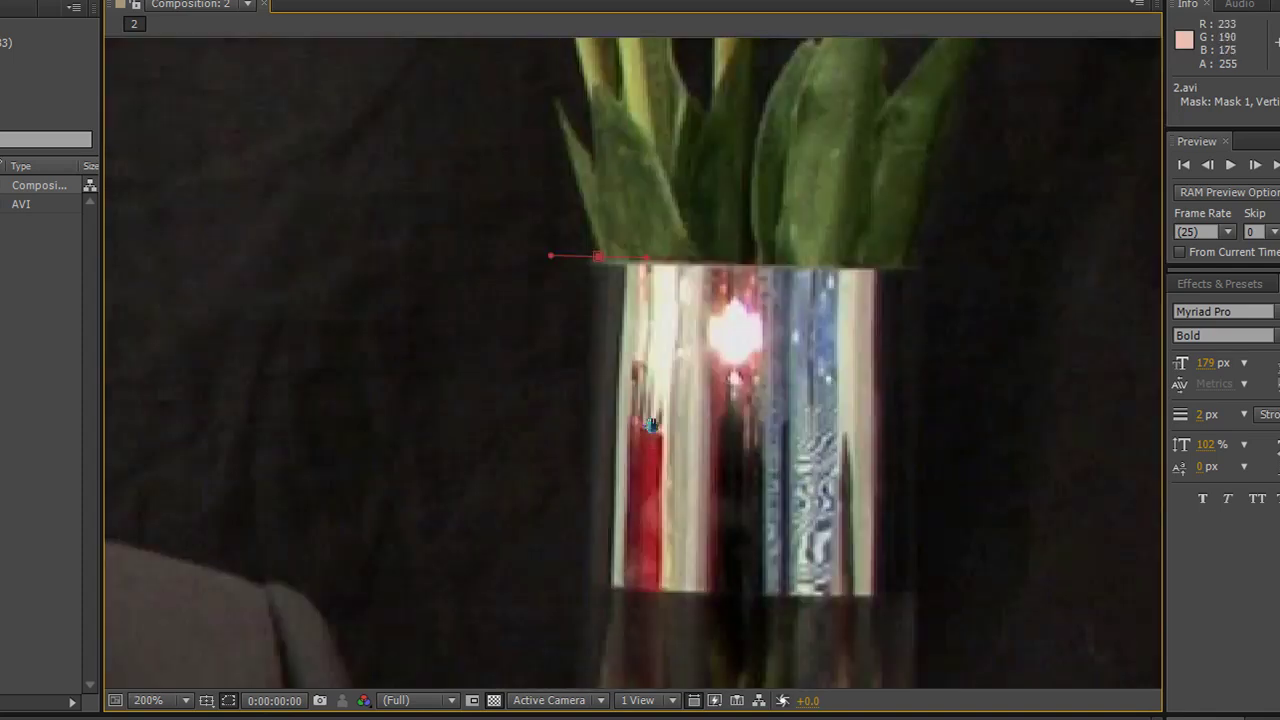
{"action": "scroll", "coordinate": [483, 506], "scroll_direction": "up", "scroll_amount": 3}
{"action": "scroll", "coordinate": [504, 541], "scroll_direction": "up", "scroll_amount": 2}
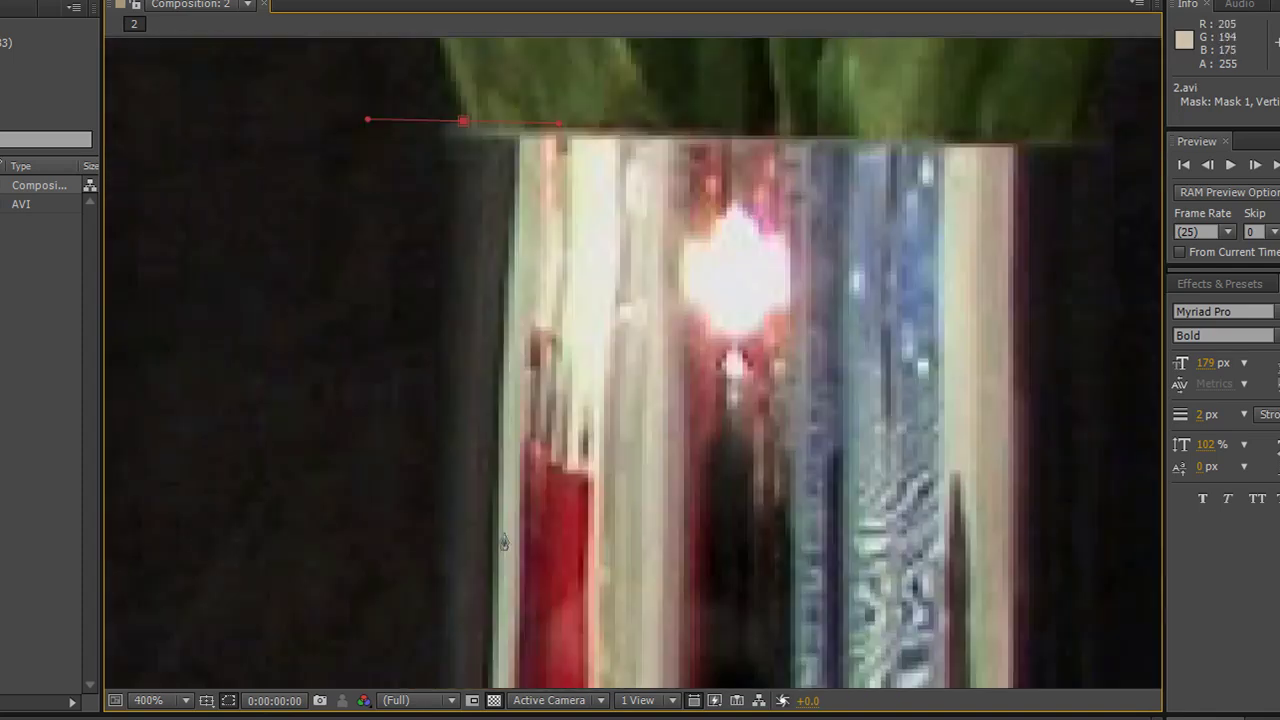
{"action": "left_click_drag", "start_coordinate": [563, 371], "coordinate": [525, 651]}
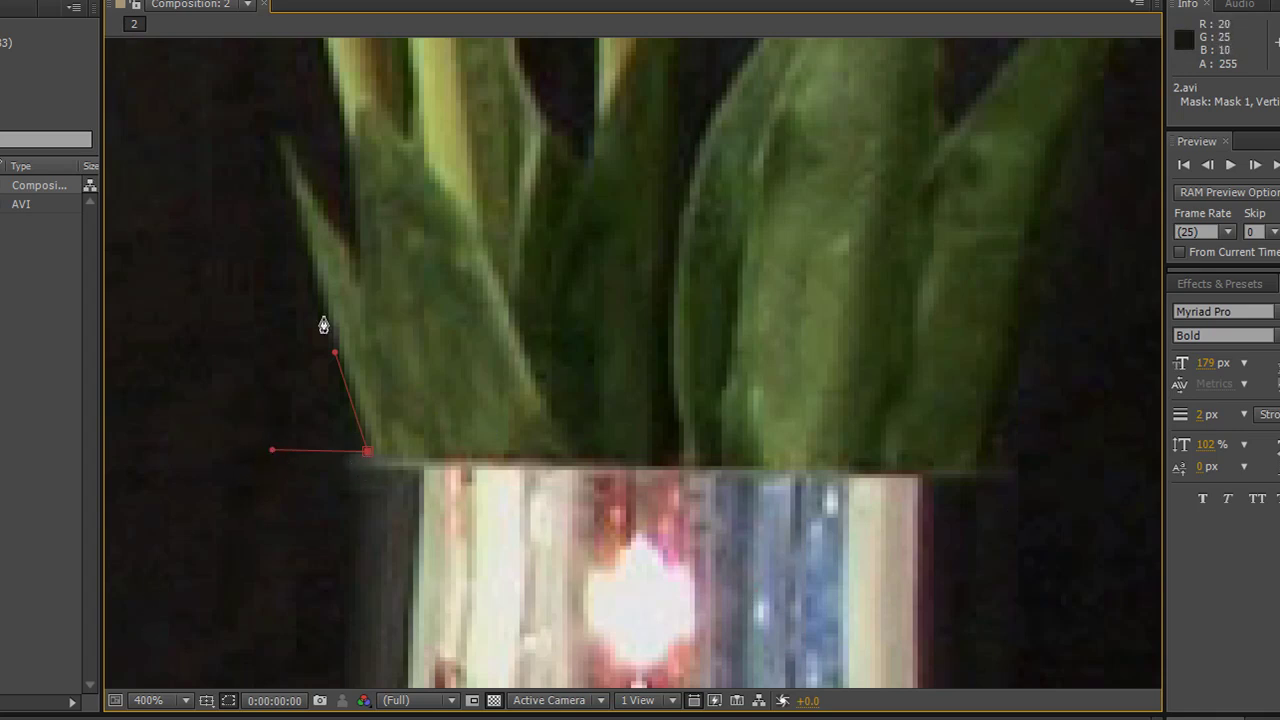
Add a mask point at the leftmost leaf's tip and adjust the handles so the curve follows the leaf's outer edge
{"action": "left_click_drag", "start_coordinate": [277, 134], "coordinate": [276, 114]}
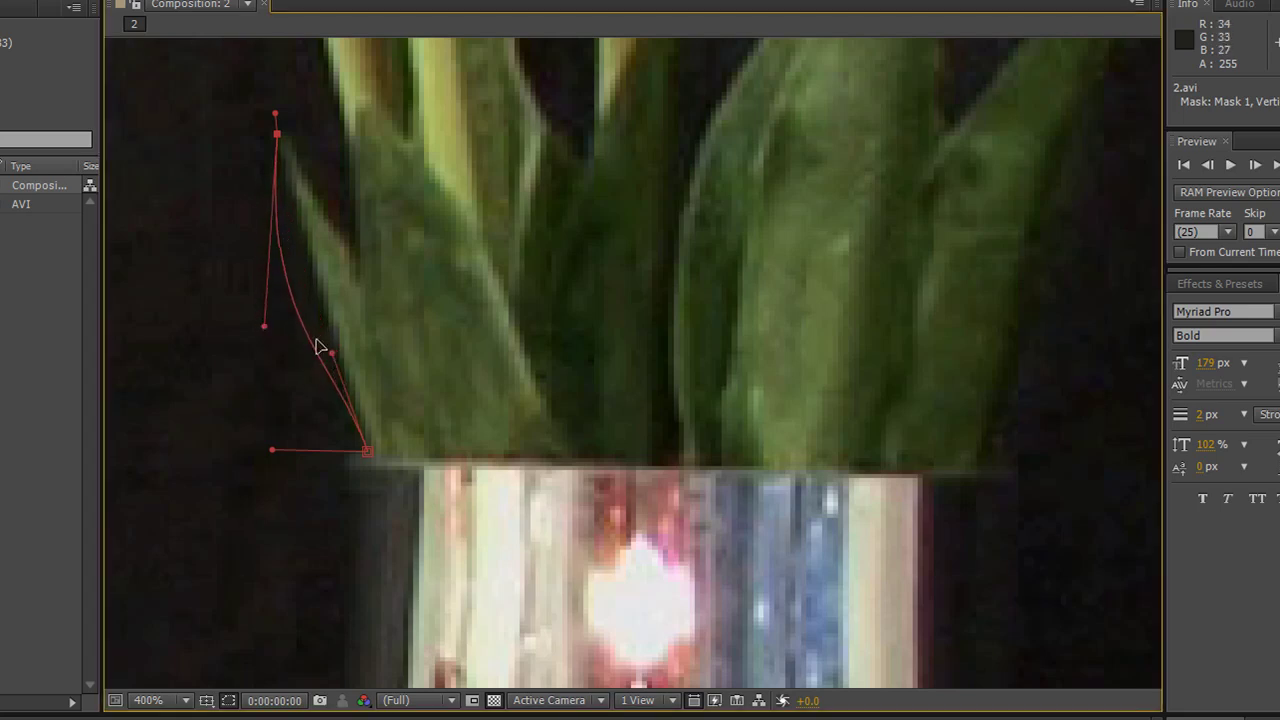
{"action": "mouse_move", "coordinate": [331, 352]}
{"action": "left_mouse_down"}
{"action": "mouse_move", "coordinate": [368, 452]}
{"action": "mouse_move", "coordinate": [319, 228]}
{"action": "mouse_move", "coordinate": [354, 423]}
{"action": "mouse_move", "coordinate": [346, 348]}
{"action": "left_mouse_up"}
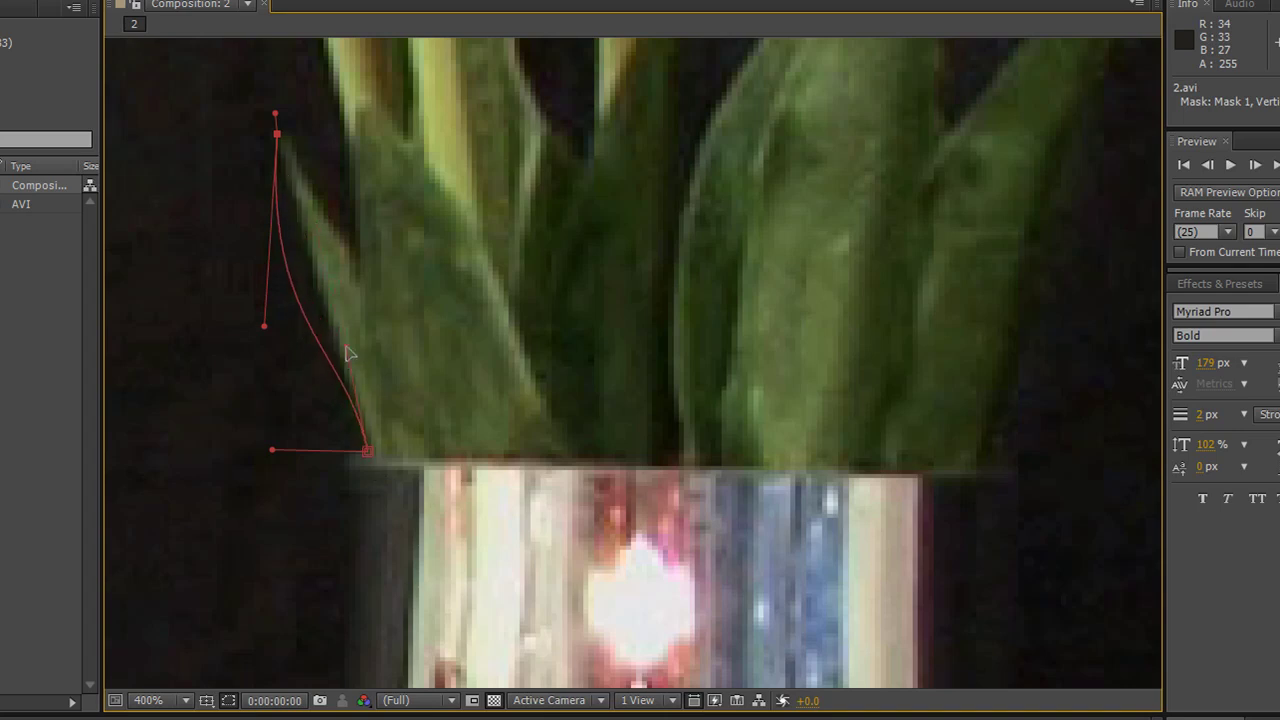
{"action": "left_click_drag", "start_coordinate": [265, 328], "coordinate": [298, 263]}
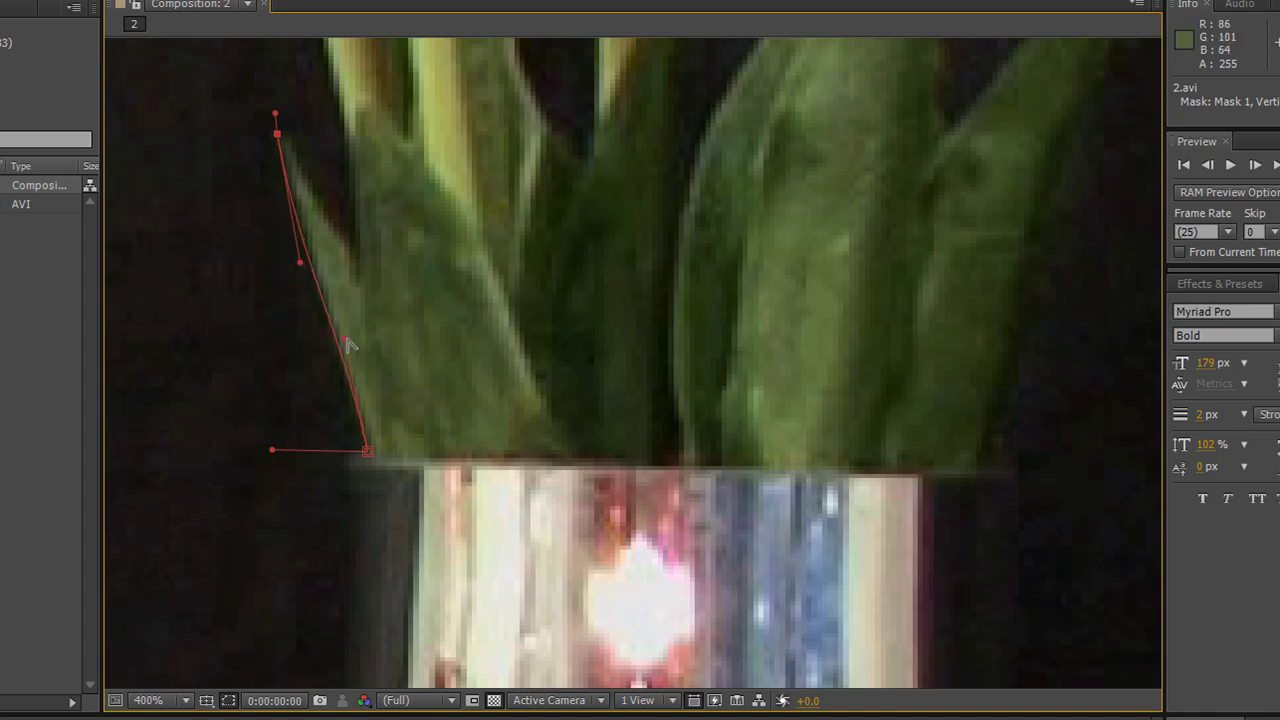
{"action": "left_click_drag", "start_coordinate": [344, 339], "coordinate": [334, 338]}
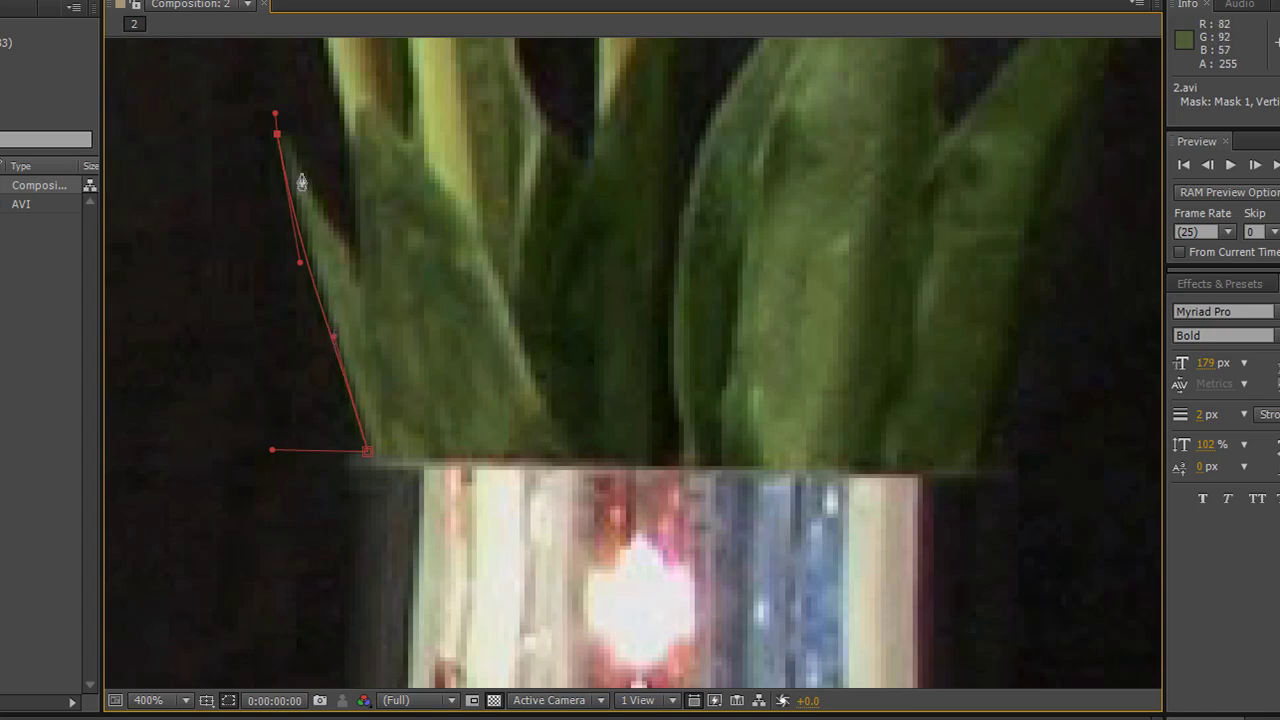
Add a mask point in the notch between the leftmost leaf and its neighbour, shaping the handles along the leaf's inner edge
{"action": "left_click_drag", "start_coordinate": [276, 114], "coordinate": [375, 274]}
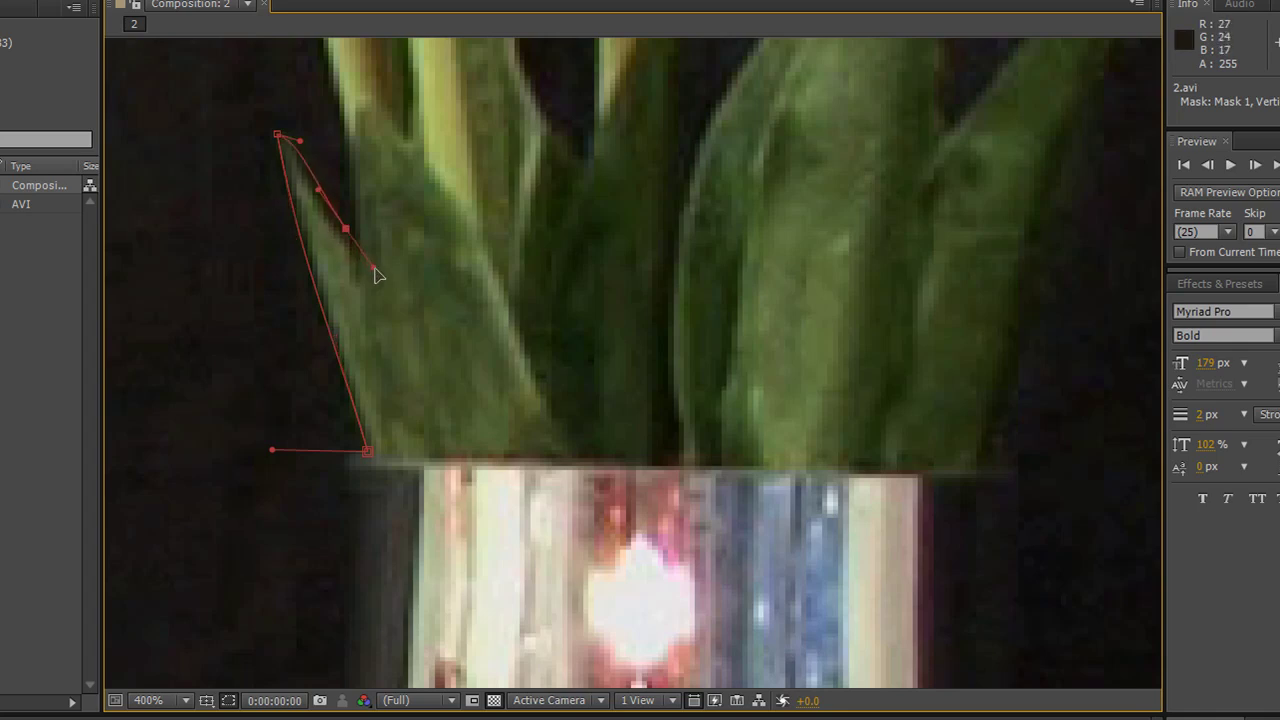
{"action": "left_click", "coordinate": [302, 144]}
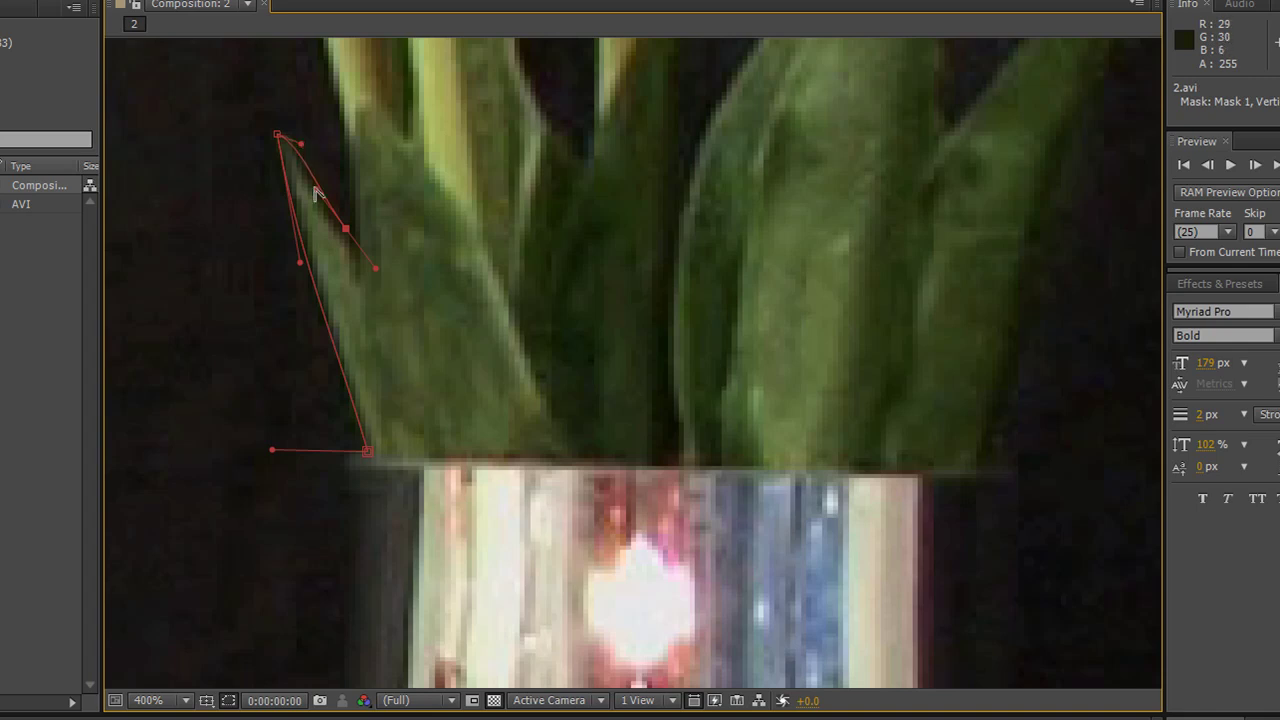
{"action": "key", "text": "ctrl+z"}
Continue the mask up the leftmost stem to the tulip's base and adjust the handles so the path hugs the stem
{"action": "left_click_drag", "start_coordinate": [423, 163], "coordinate": [424, 474]}
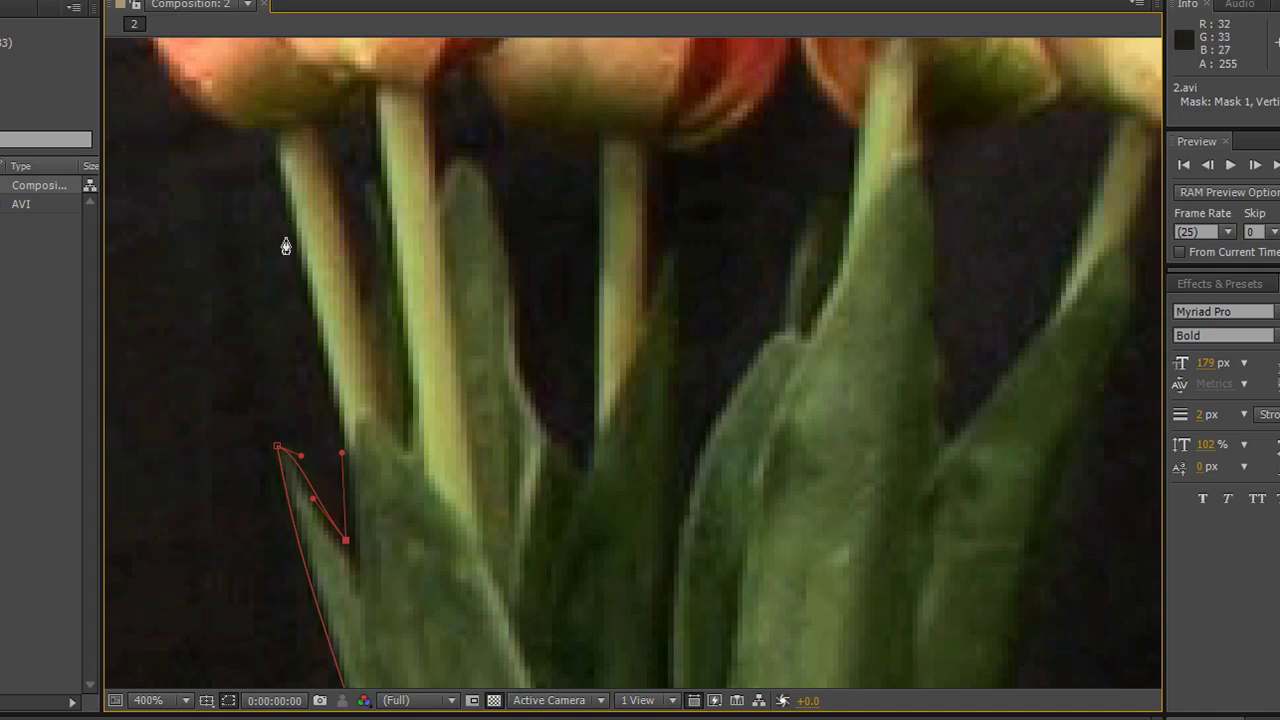
{"action": "left_click_drag", "start_coordinate": [288, 232], "coordinate": [277, 178]}
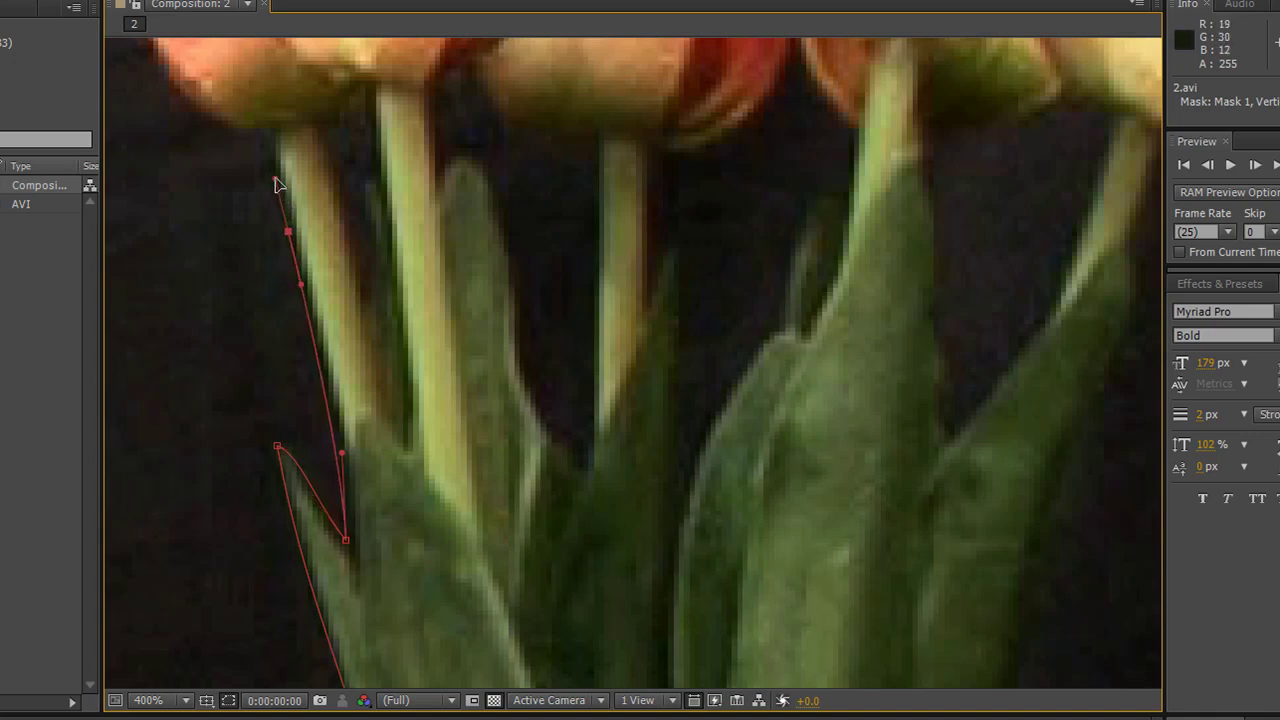
{"action": "left_click", "coordinate": [343, 456]}
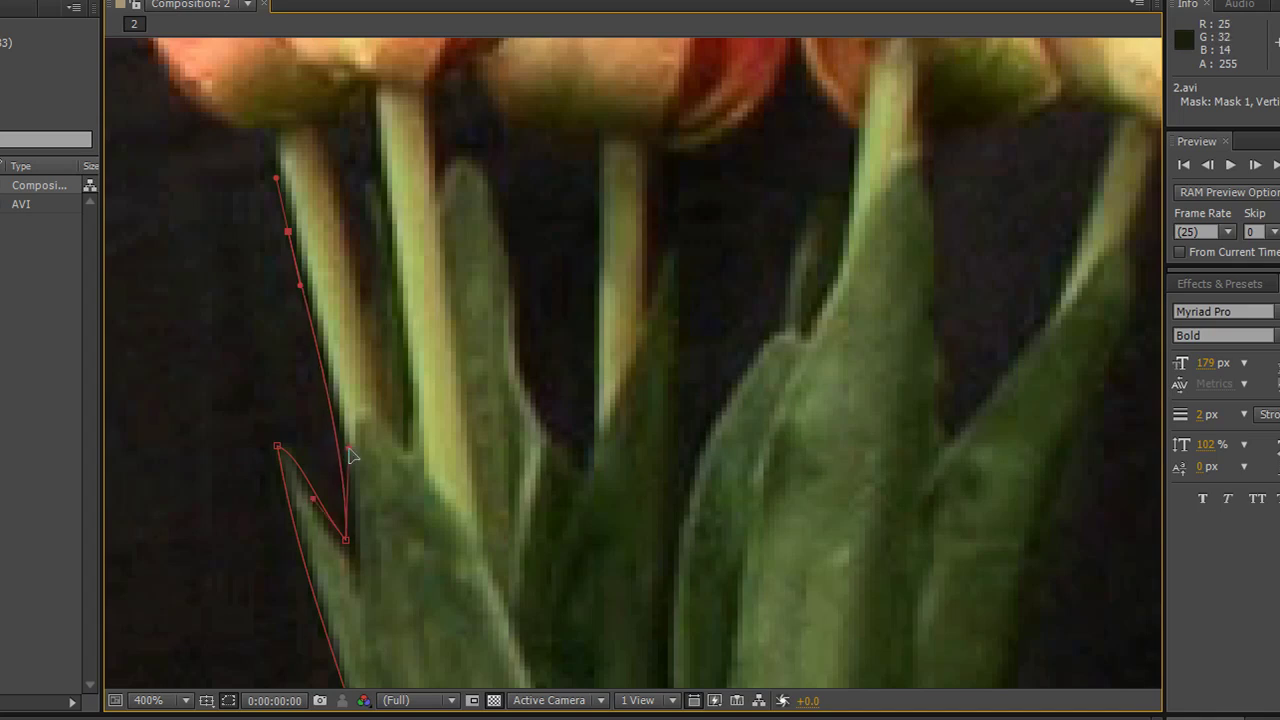
{"action": "left_click_drag", "start_coordinate": [277, 181], "coordinate": [212, 134]}
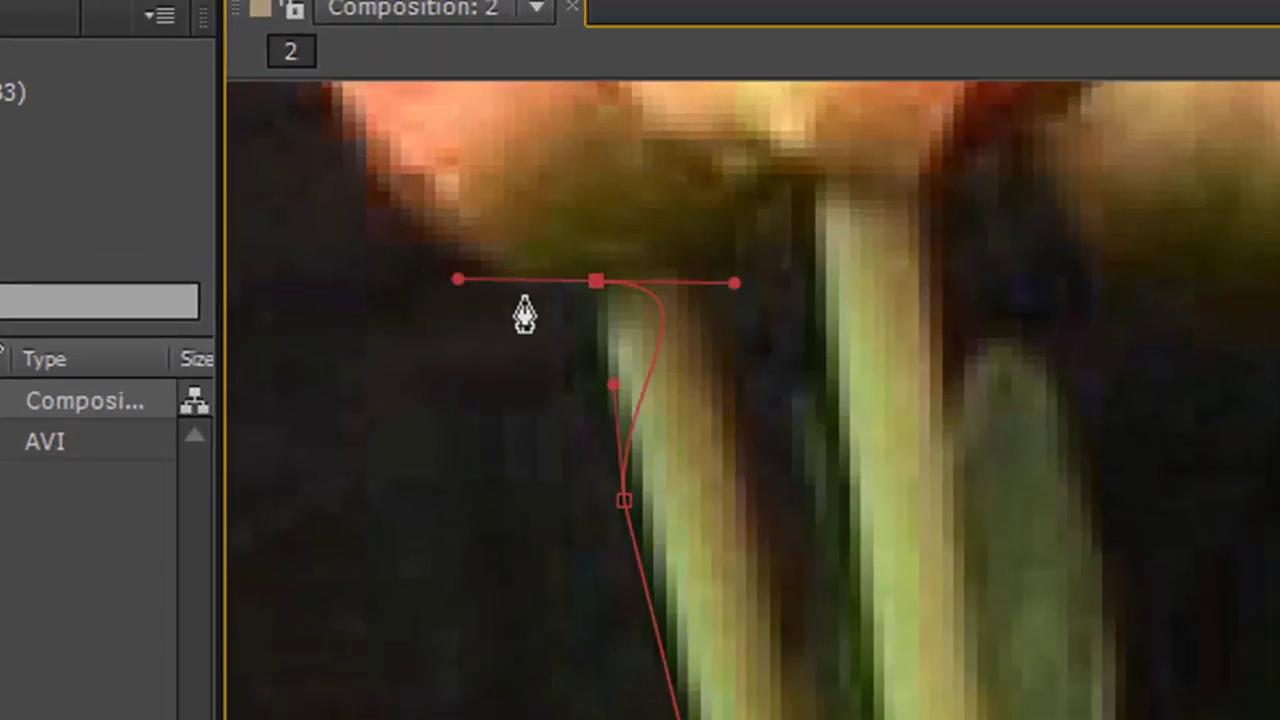
{"action": "left_click_drag", "start_coordinate": [733, 284], "coordinate": [598, 286]}
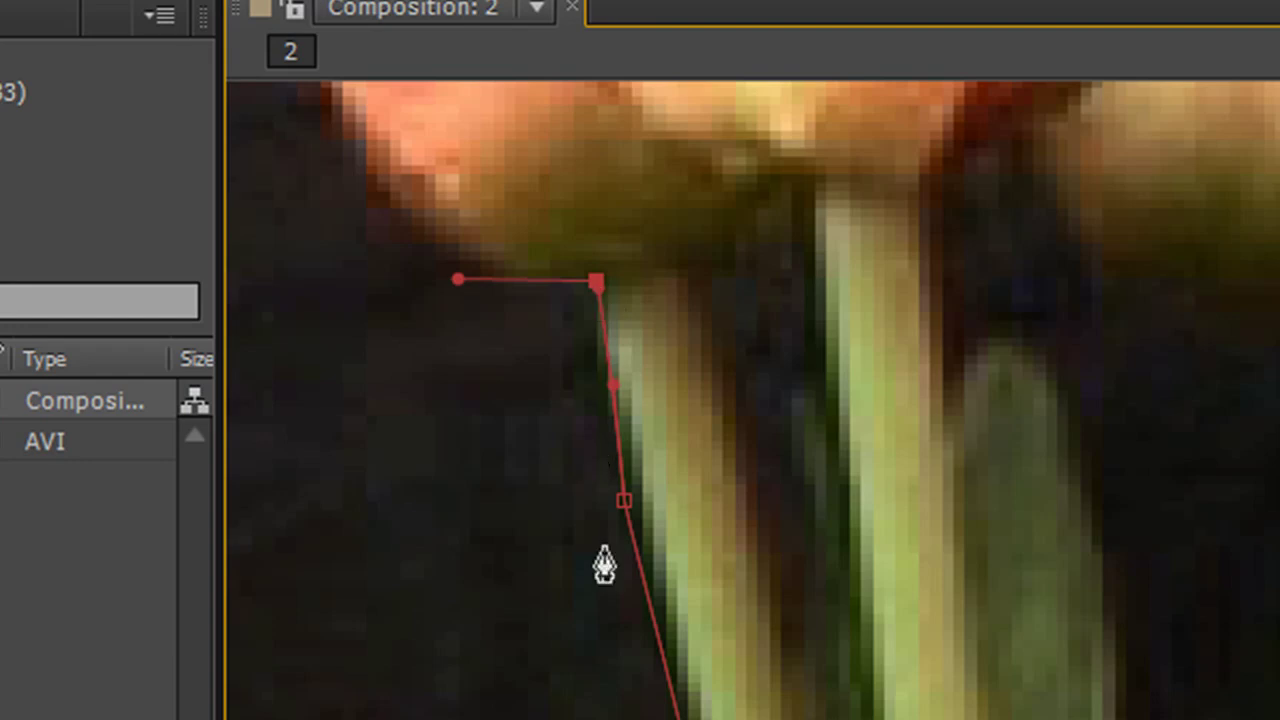
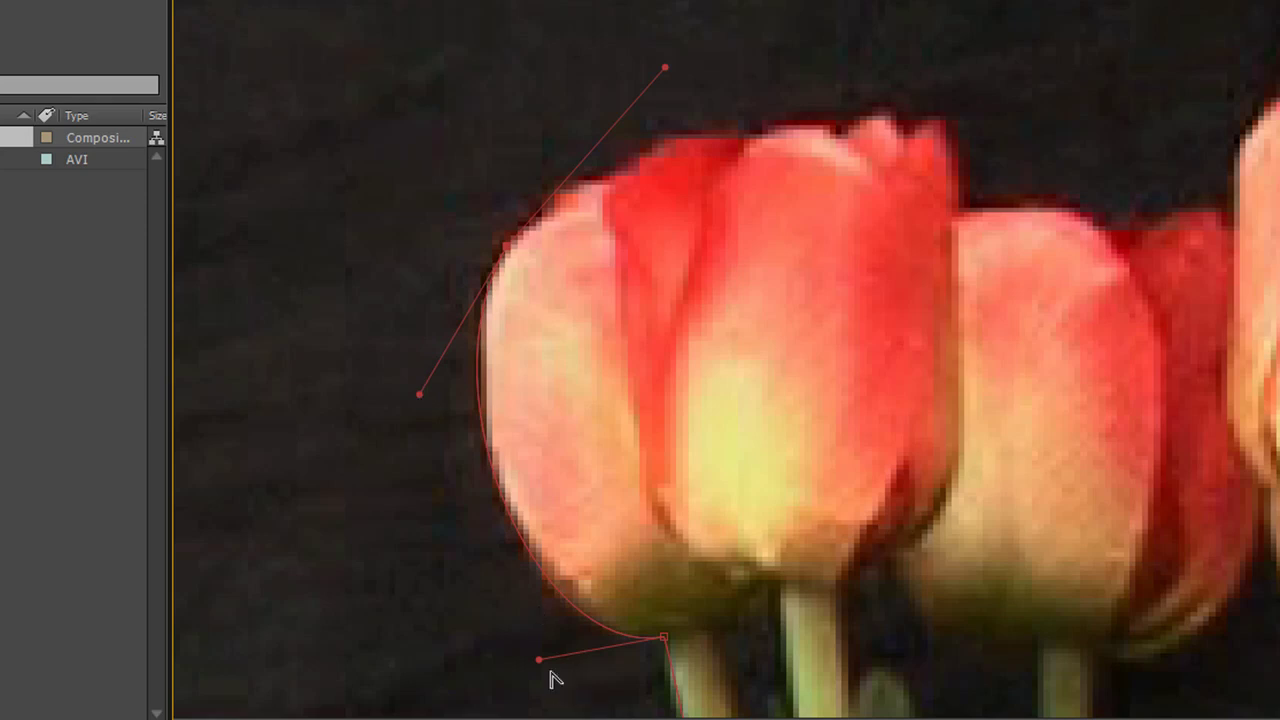
Reposition the mask point on the leftmost tulip's outer edge and adjust the handles so the curve fits the petal
{"action": "left_click_drag", "start_coordinate": [539, 661], "coordinate": [526, 653]}
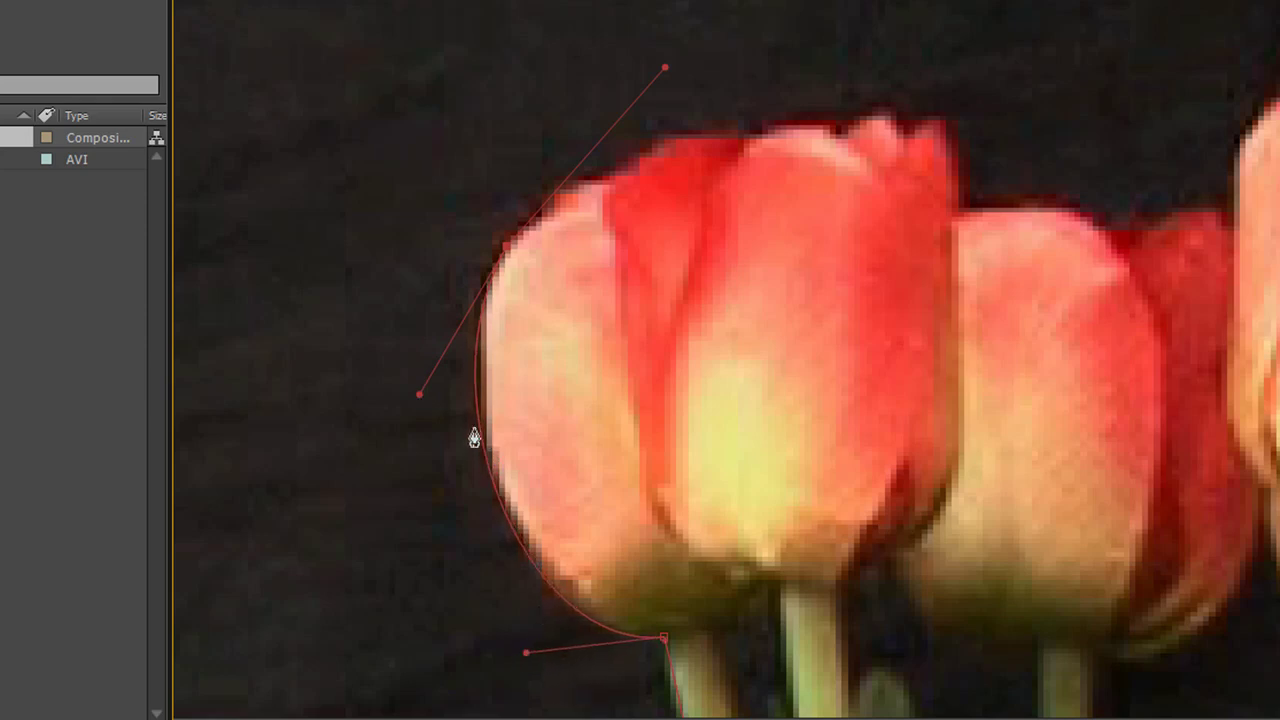
{"action": "left_click_drag", "start_coordinate": [420, 395], "coordinate": [422, 404]}
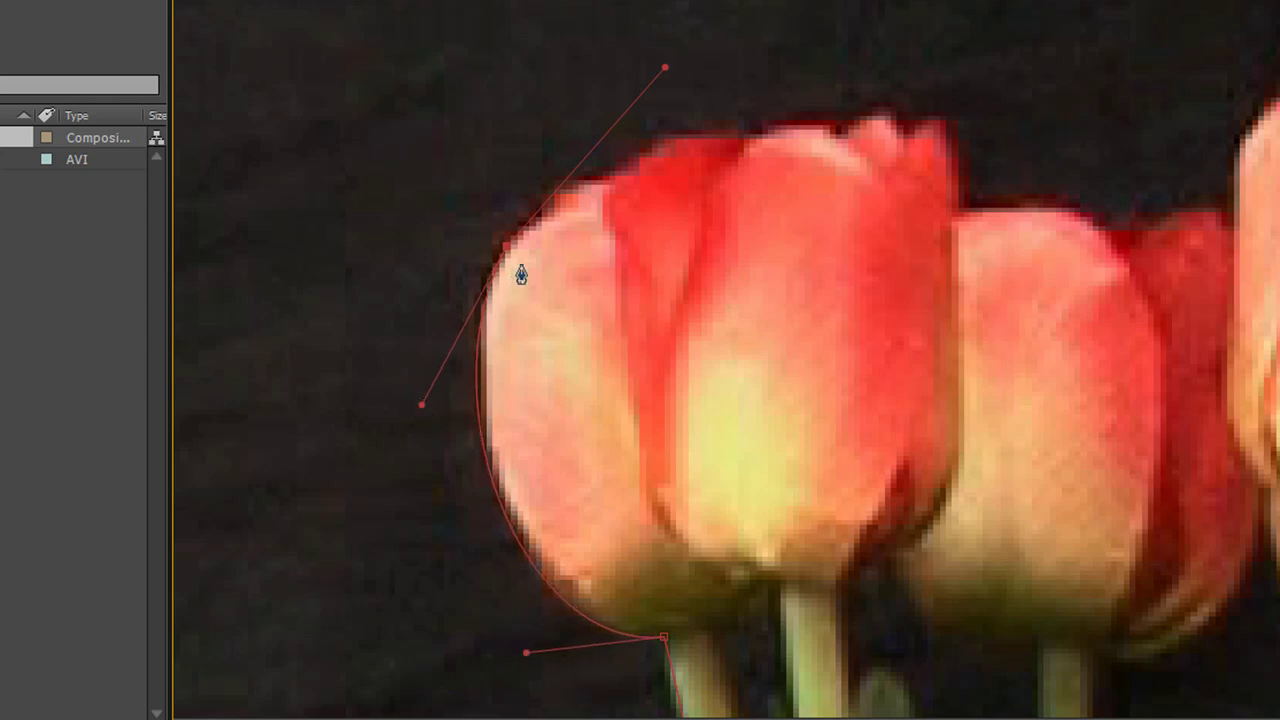
{"action": "left_click_drag", "start_coordinate": [505, 256], "coordinate": [485, 295]}
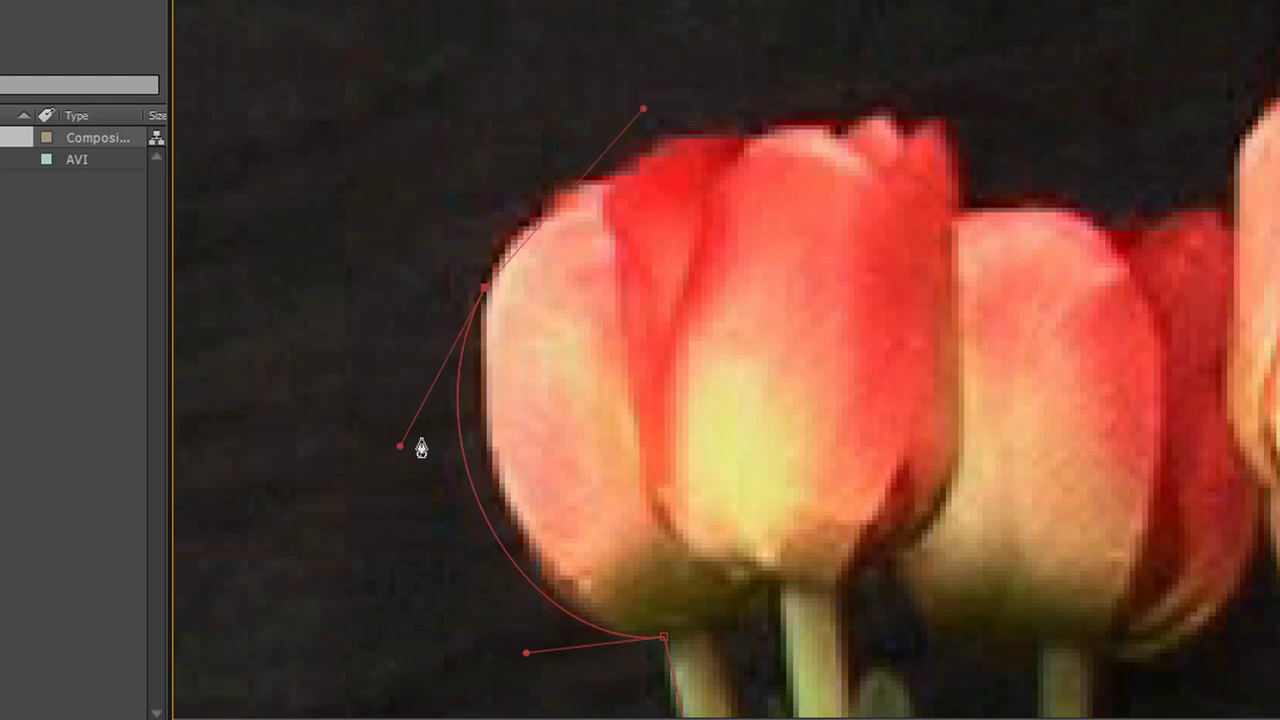
{"action": "left_click_drag", "start_coordinate": [392, 451], "coordinate": [452, 424]}
{"action": "left_click_drag", "start_coordinate": [527, 660], "coordinate": [517, 645]}
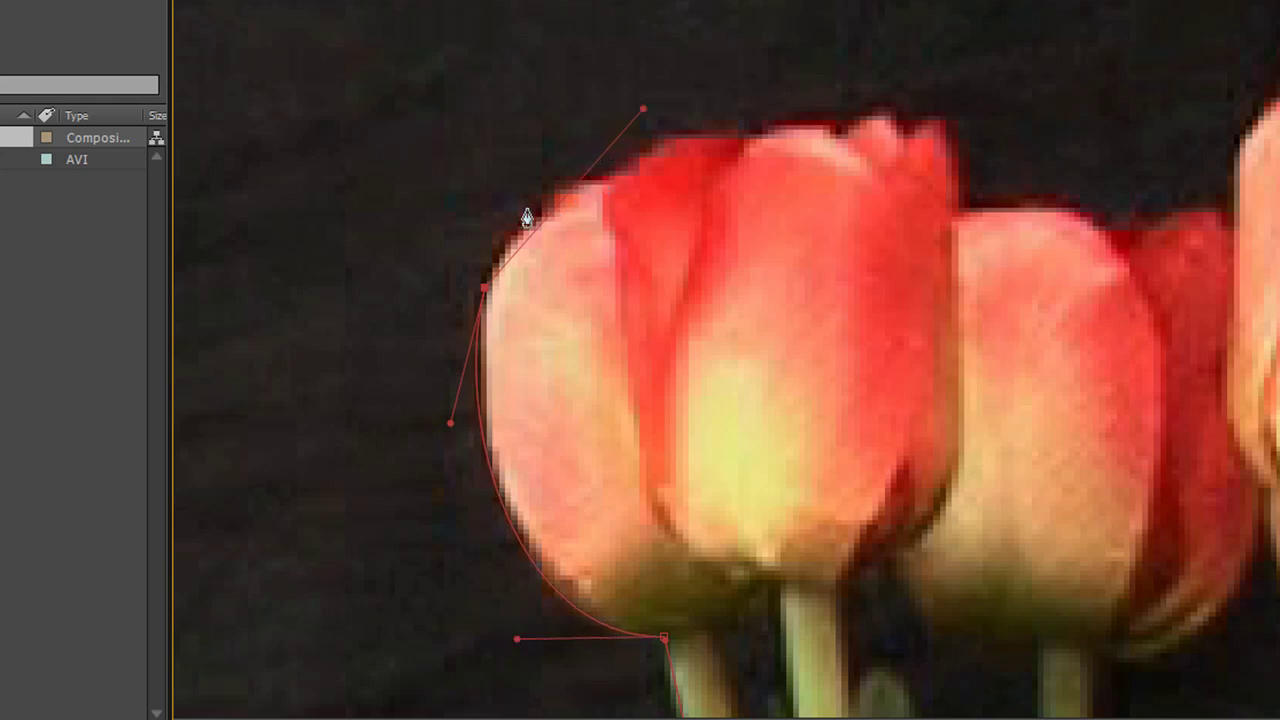
Add a mask point on the leftmost tulip's upper shoulder and shorten the surrounding handles to remove the loop in the curve
{"action": "left_click_drag", "start_coordinate": [537, 212], "coordinate": [601, 55]}
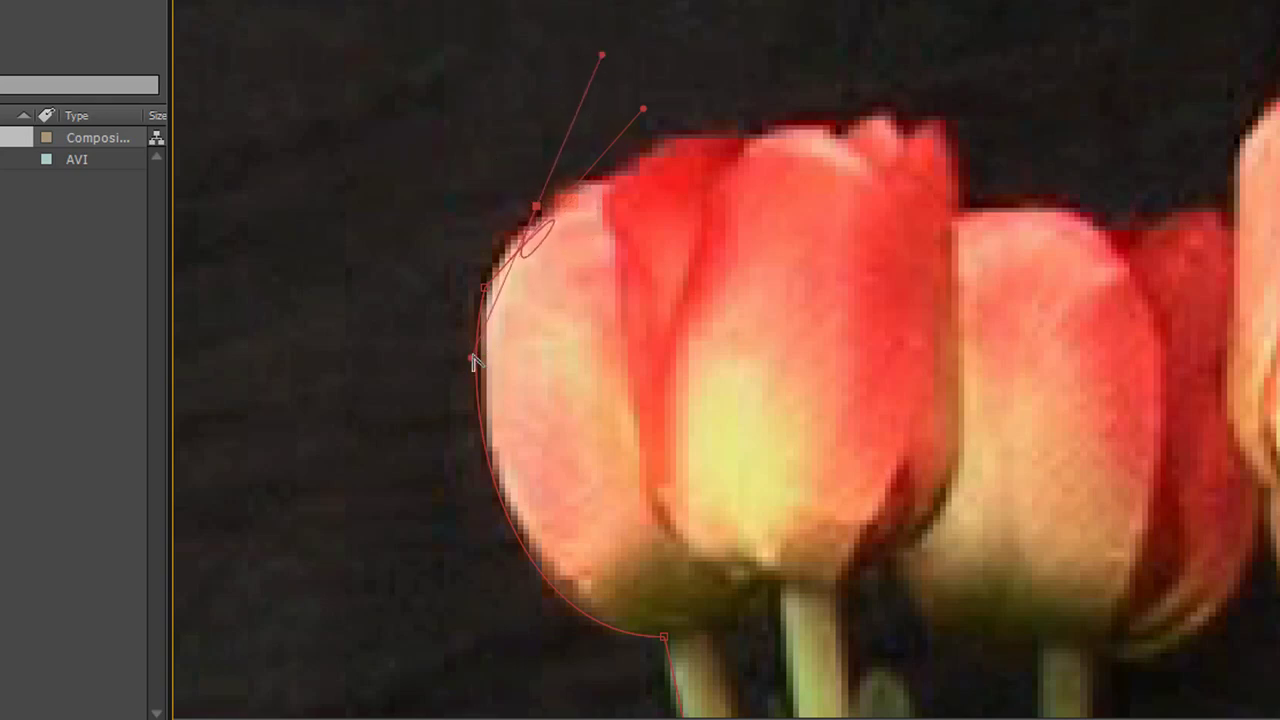
{"action": "left_click_drag", "start_coordinate": [474, 365], "coordinate": [538, 222]}
{"action": "left_click_drag", "start_coordinate": [650, 108], "coordinate": [634, 120]}
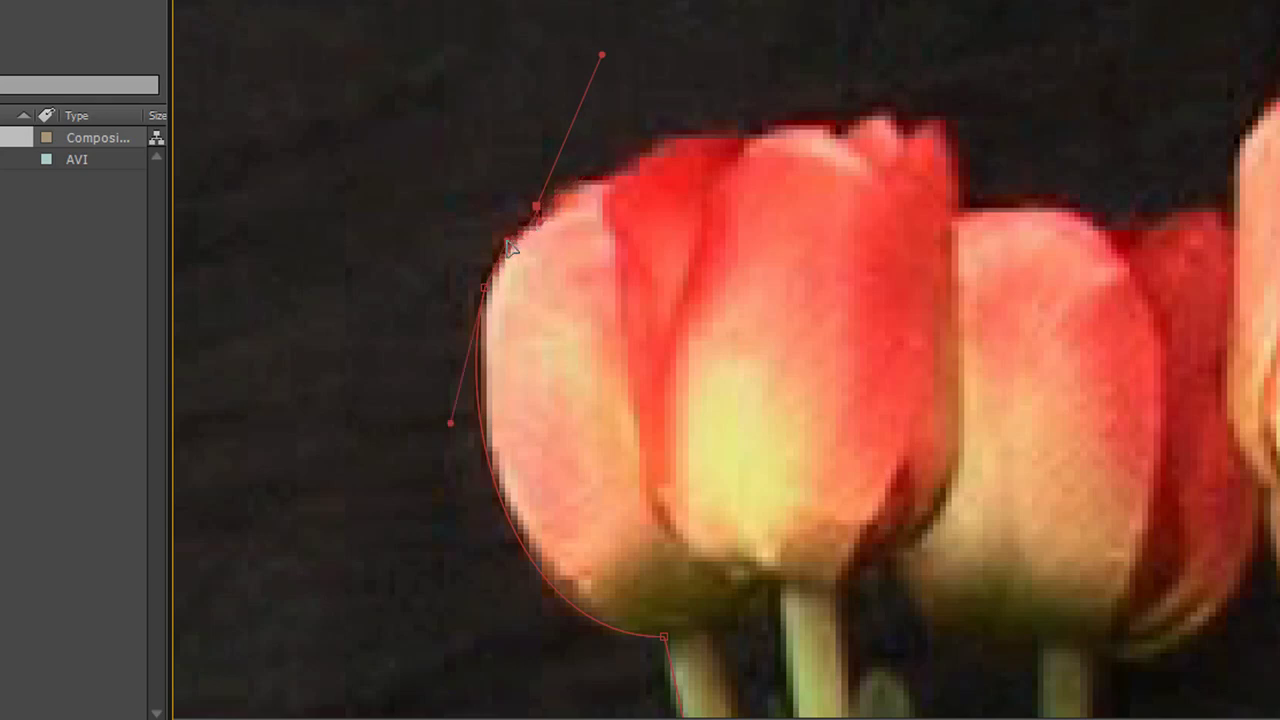
{"action": "left_click_drag", "start_coordinate": [540, 228], "coordinate": [531, 220]}
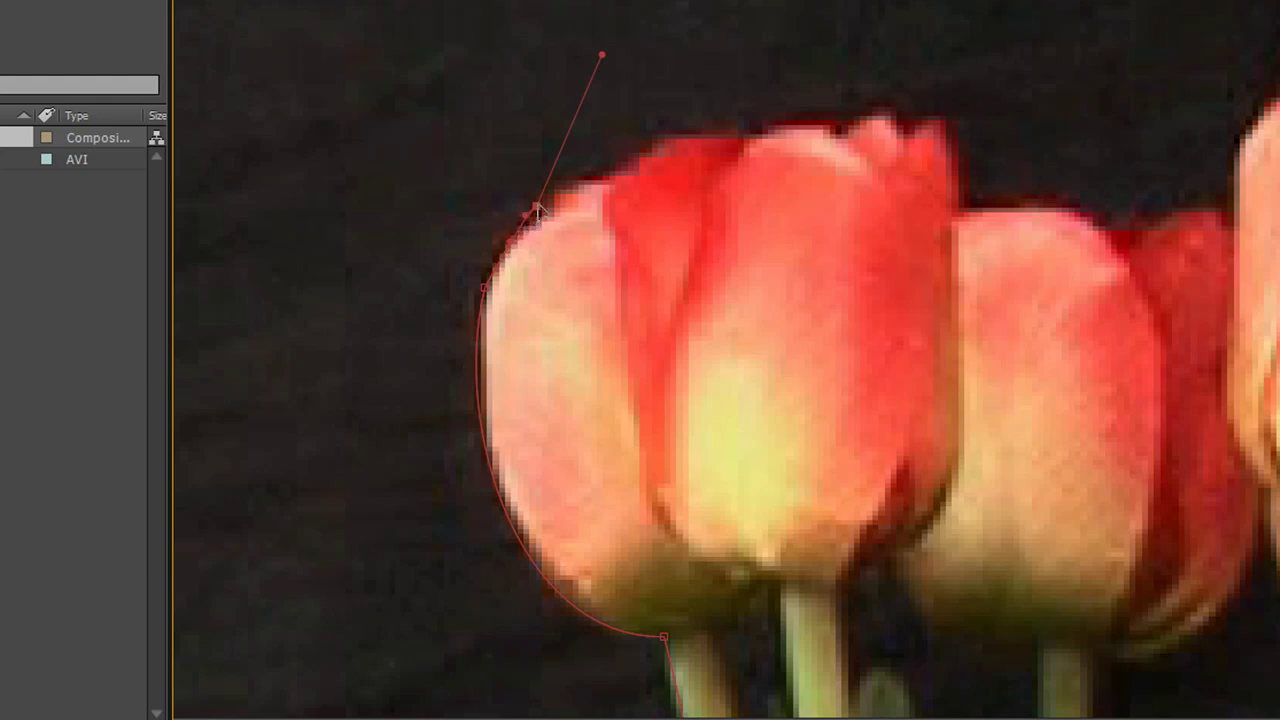
{"action": "left_click_drag", "start_coordinate": [599, 70], "coordinate": [590, 83]}
{"action": "left_click_drag", "start_coordinate": [590, 82], "coordinate": [562, 170]}
Continue the mask across the top petals of the first two overlapping tulips, fitting the handles to their contour
{"action": "left_click_drag", "start_coordinate": [648, 170], "coordinate": [649, 130]}
{"action": "left_click_drag", "start_coordinate": [737, 137], "coordinate": [755, 141]}
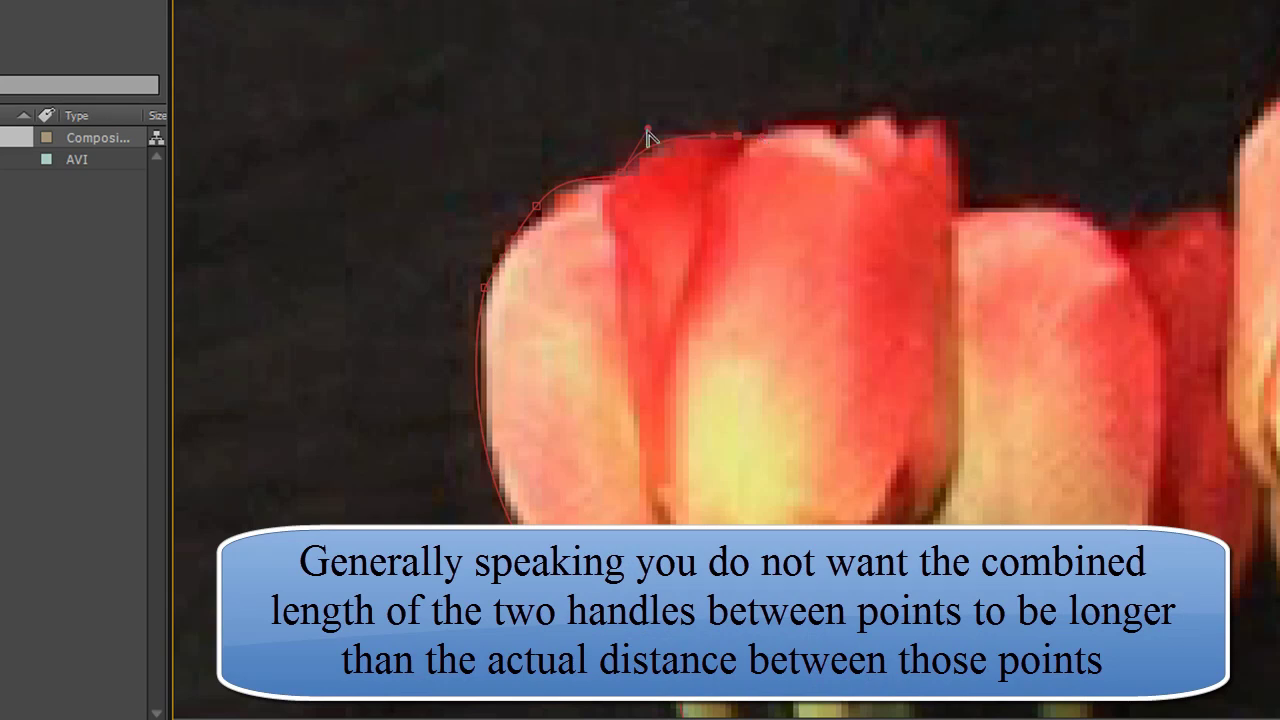
{"action": "left_click_drag", "start_coordinate": [648, 129], "coordinate": [654, 133]}
{"action": "left_click_drag", "start_coordinate": [843, 129], "coordinate": [808, 118]}
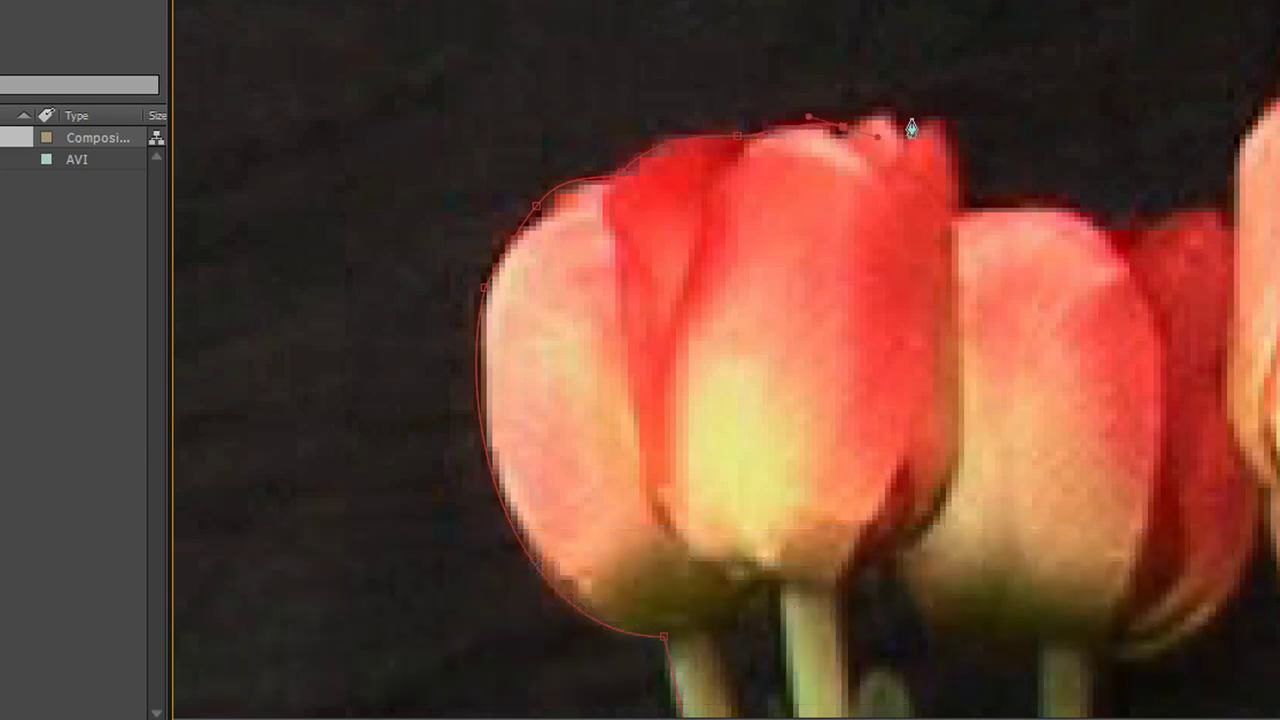
{"action": "left_click_drag", "start_coordinate": [903, 124], "coordinate": [931, 158]}
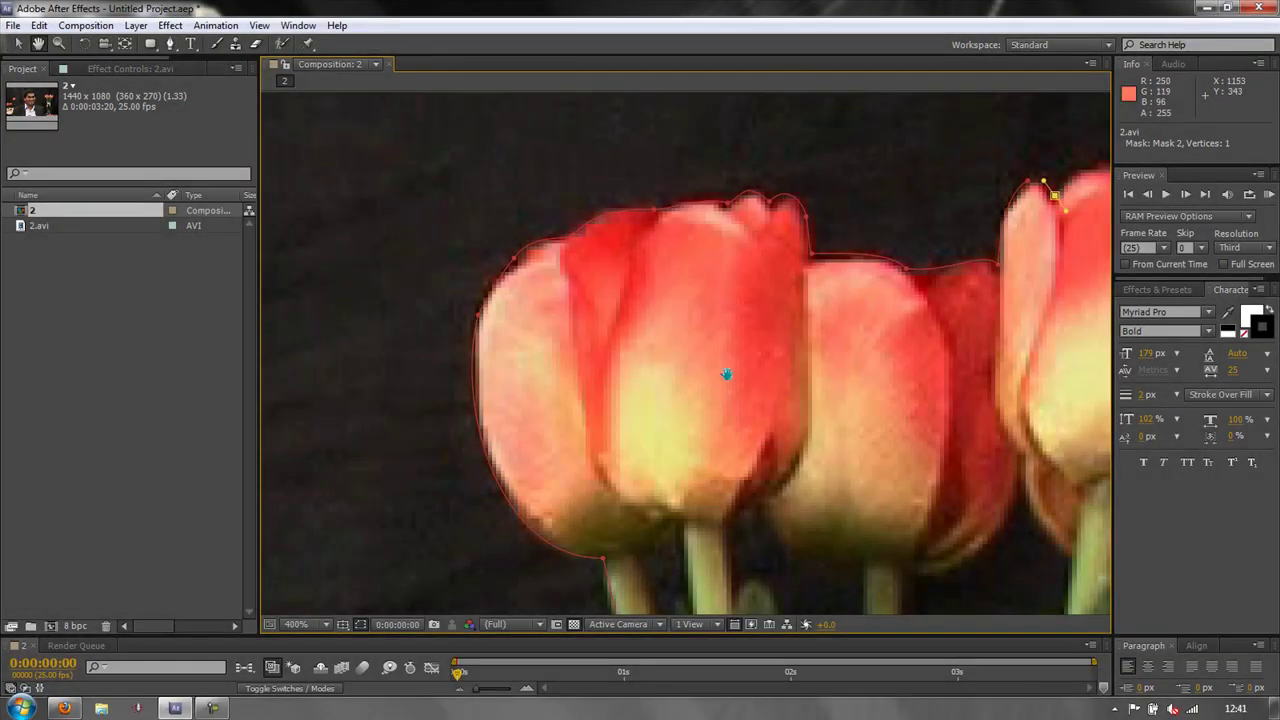
{"action": "left_click_drag", "start_coordinate": [726, 374], "coordinate": [380, 406]}
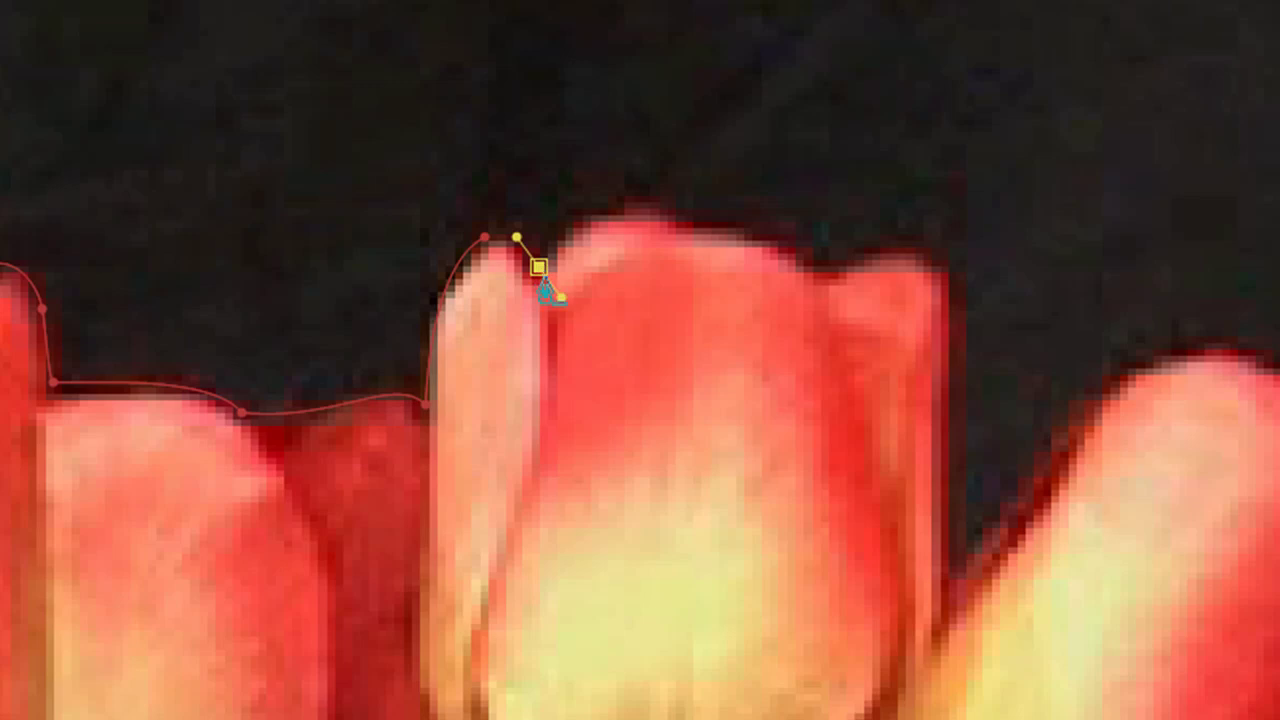
Undo the last mask point, reselect the previous one and re-place the point in the notch between the tall tulip's petals, retracting its outgoing handle
{"action": "key", "text": "ctrl+z"}
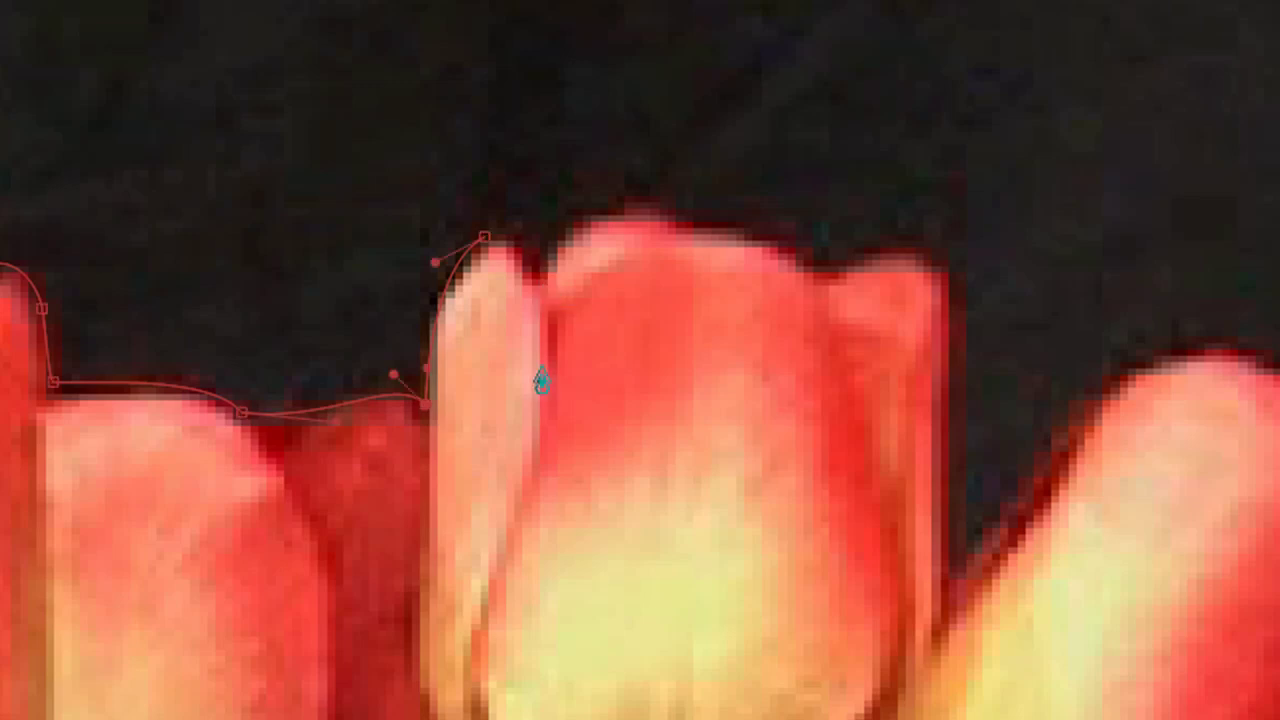
{"action": "left_click", "coordinate": [485, 240], "text": "ctrl"}
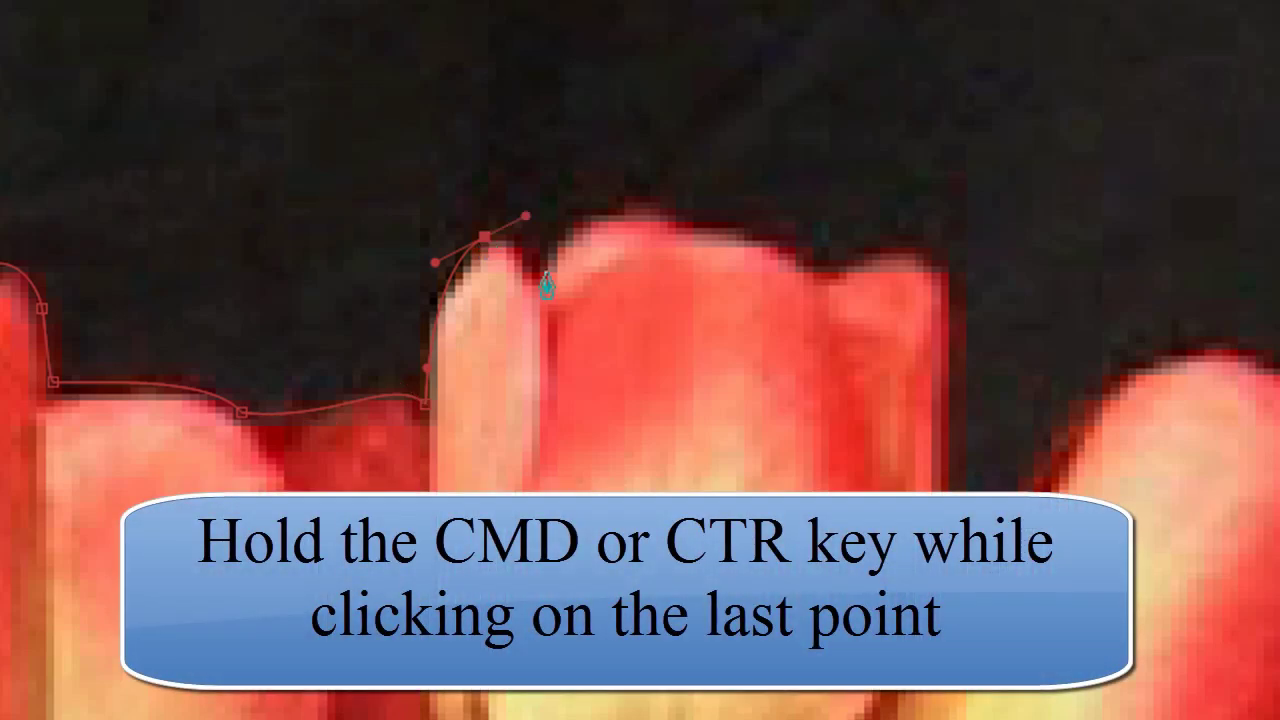
{"action": "left_click_drag", "start_coordinate": [537, 266], "coordinate": [564, 308]}
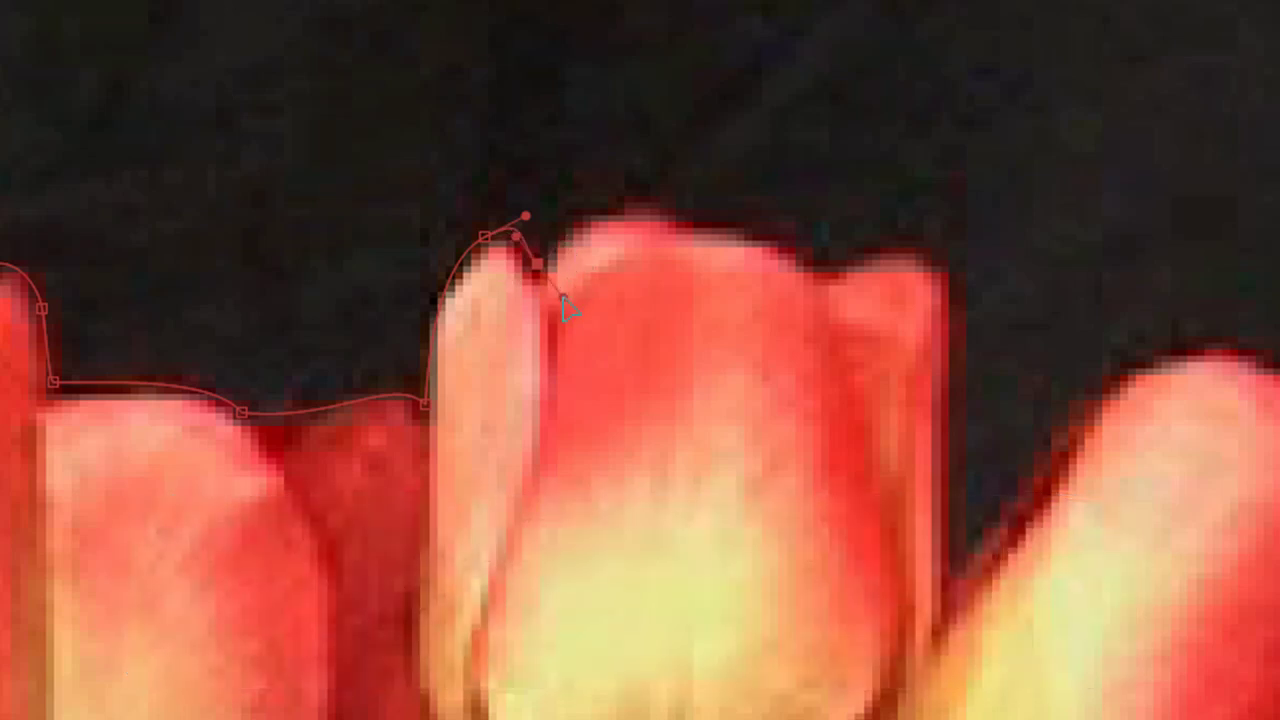
{"action": "left_click", "coordinate": [537, 266], "text": "alt"}
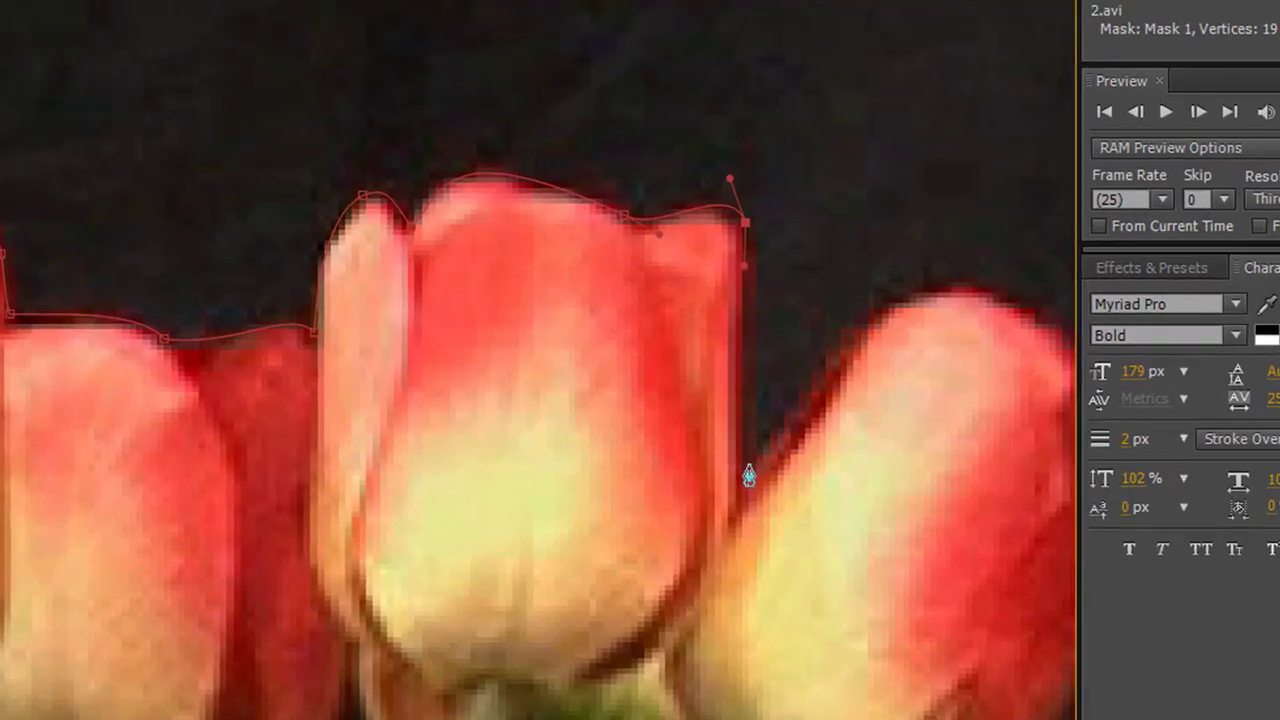
Continue the mask down the tall tulip's outer edge to the rightmost tulip, bend the handle at the junction and follow that tulip's slope to its top
{"action": "left_click", "coordinate": [910, 411]}
{"action": "left_click", "coordinate": [737, 538]}
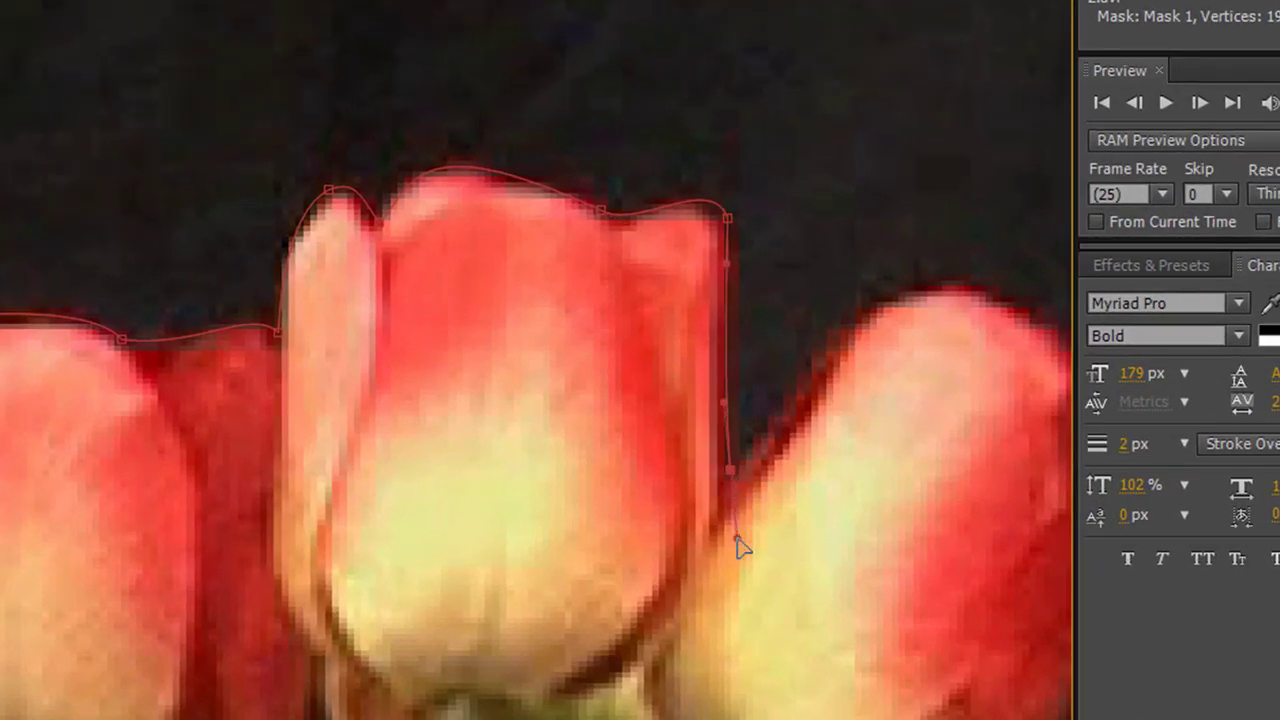
{"action": "left_click", "coordinate": [738, 541]}
{"action": "left_click_drag", "start_coordinate": [738, 541], "coordinate": [790, 394]}
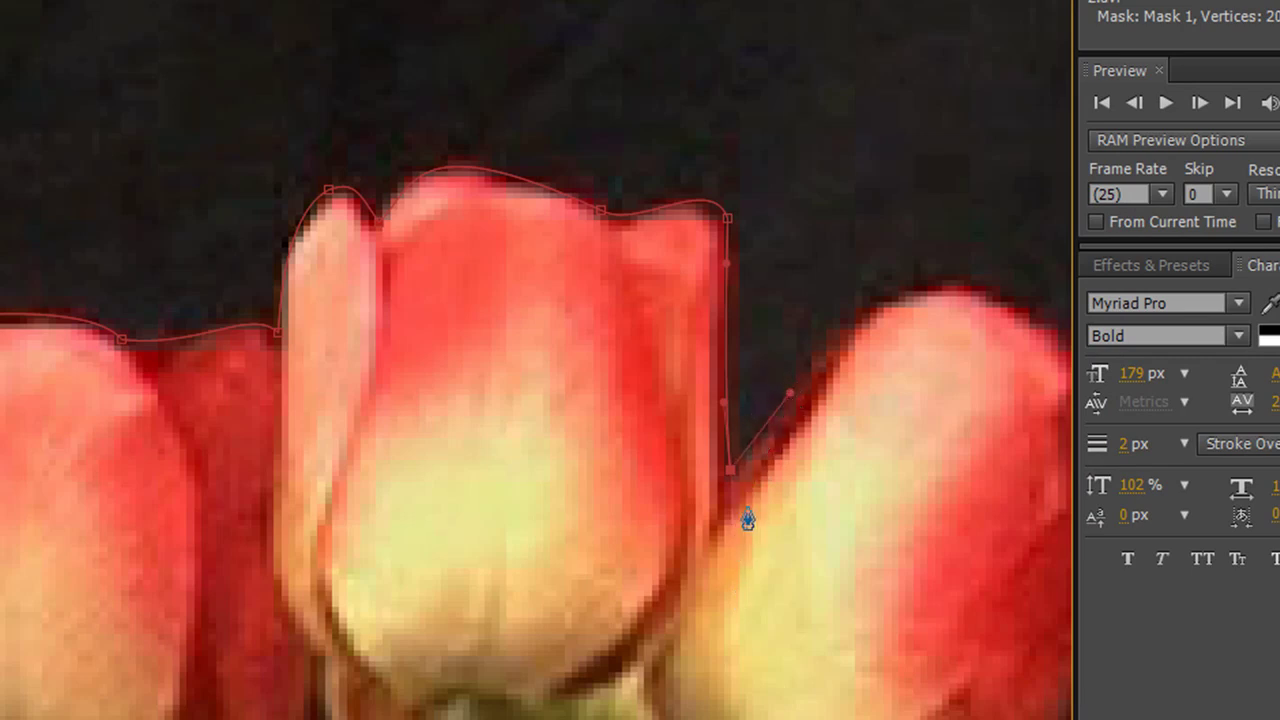
{"action": "left_click_drag", "start_coordinate": [731, 480], "coordinate": [725, 489]}
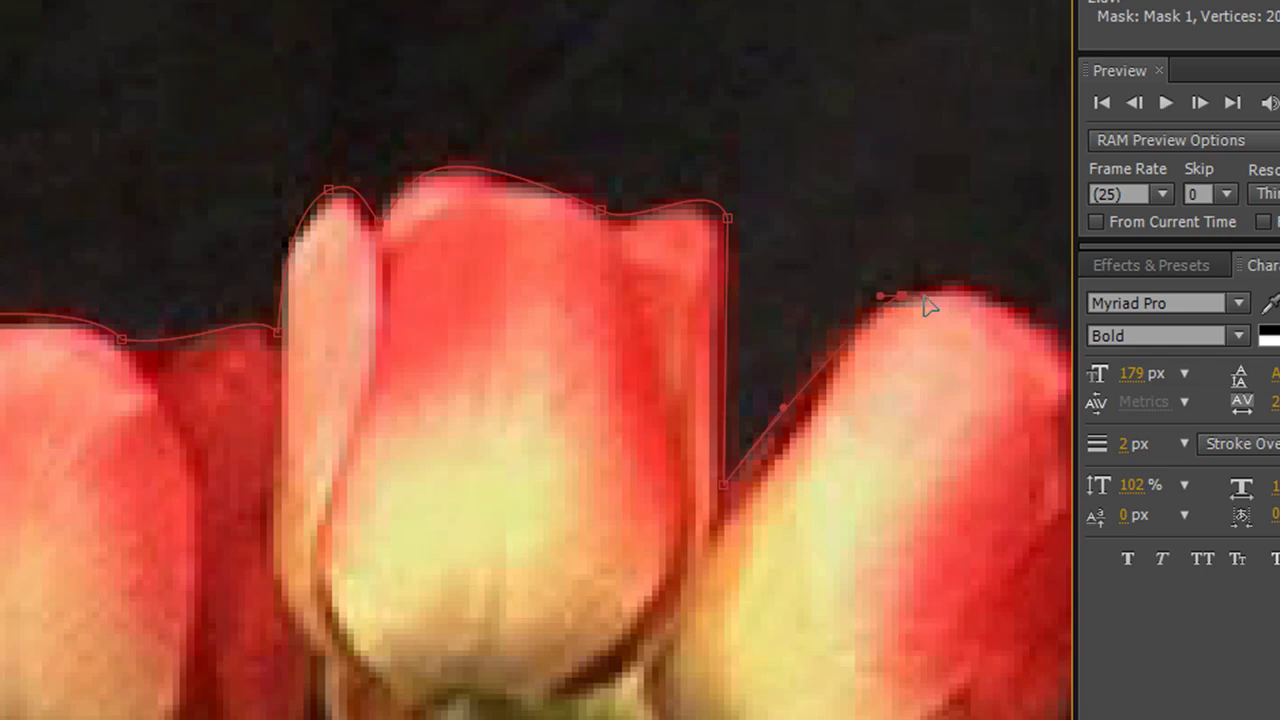
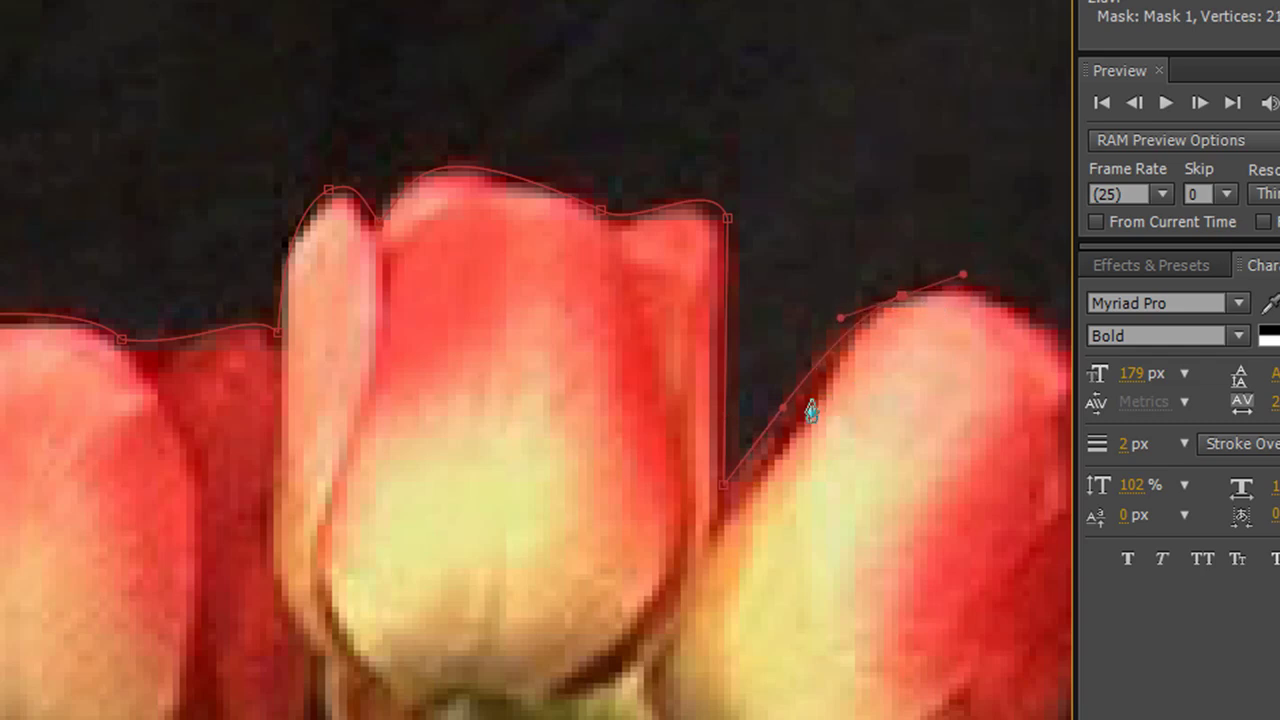
{"action": "left_click", "coordinate": [795, 414]}
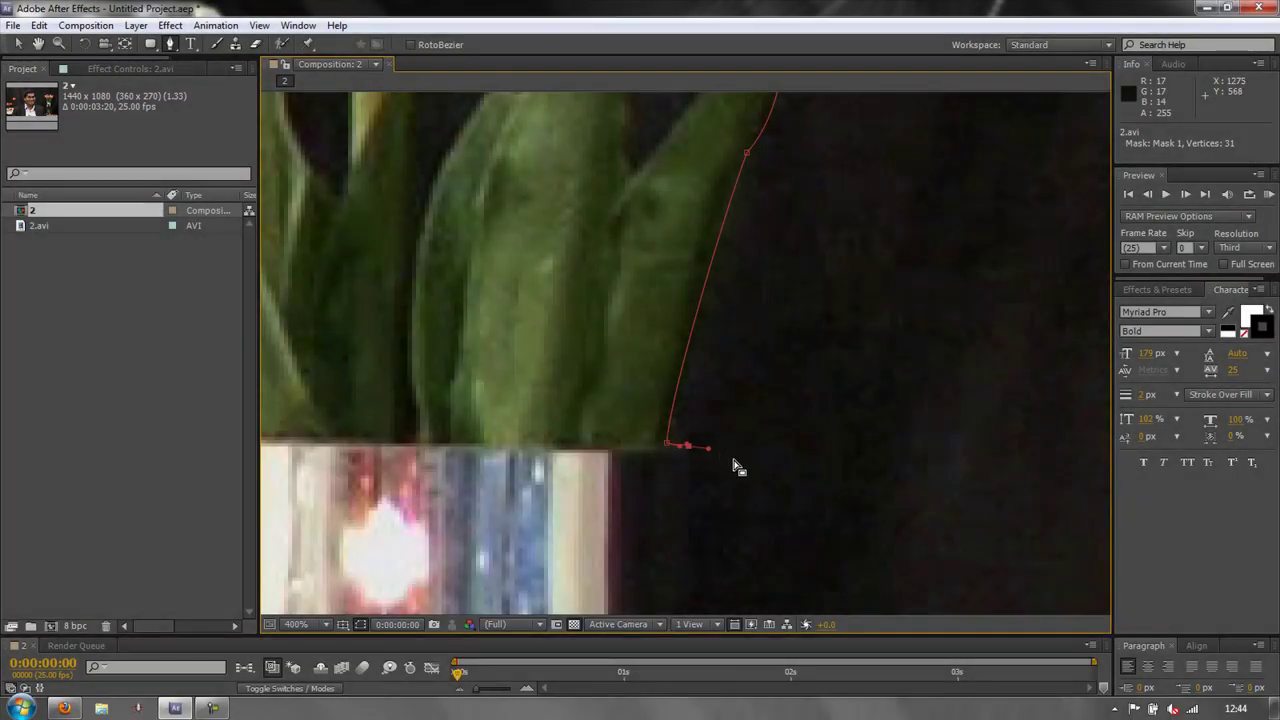
Run the mask around the upper part of the vase, close it at the starting point and shorten the closing handle to remove the bulge
{"action": "left_click_drag", "start_coordinate": [751, 466], "coordinate": [942, 341]}
{"action": "key", "text": "g"}
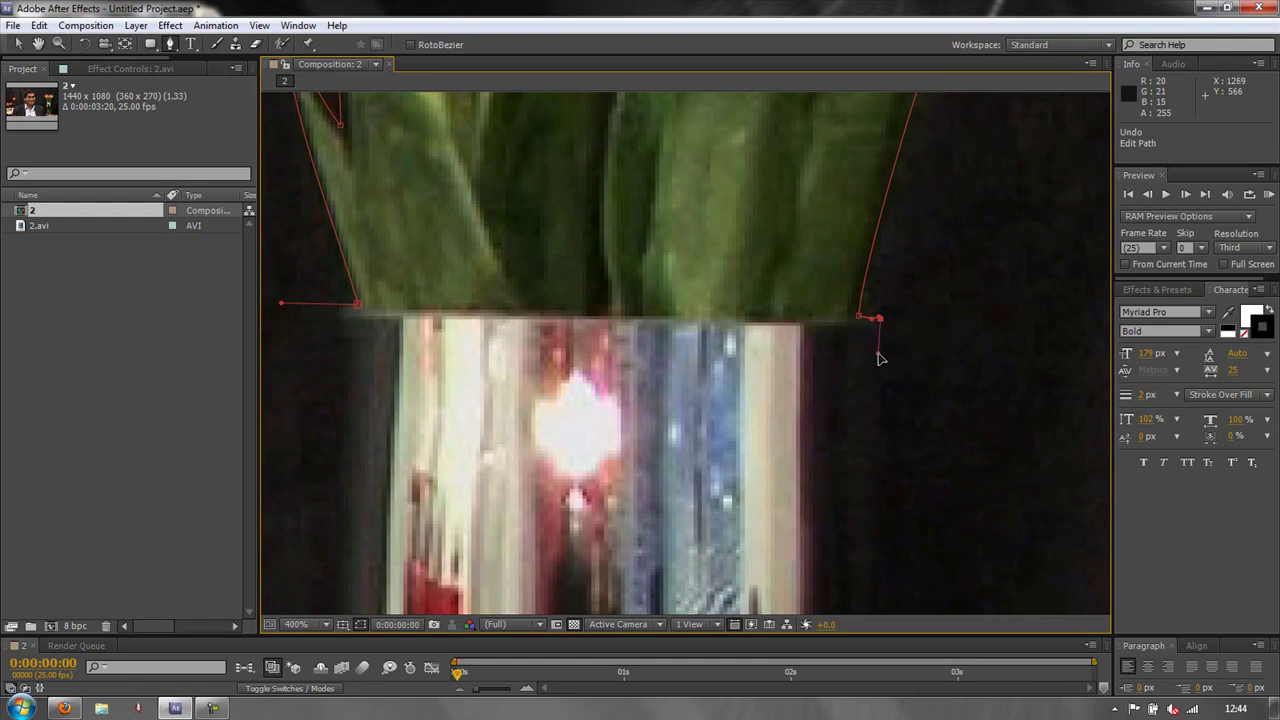
{"action": "left_click", "coordinate": [882, 354]}
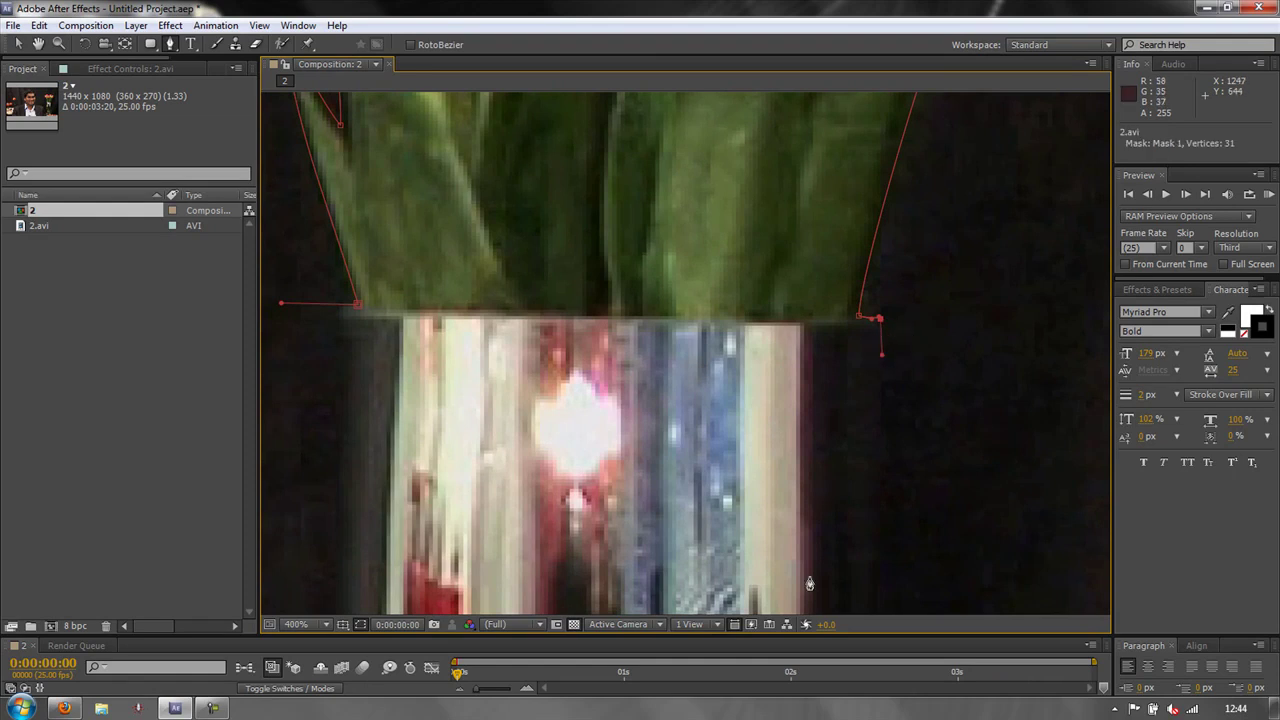
{"action": "left_click", "coordinate": [882, 503]}
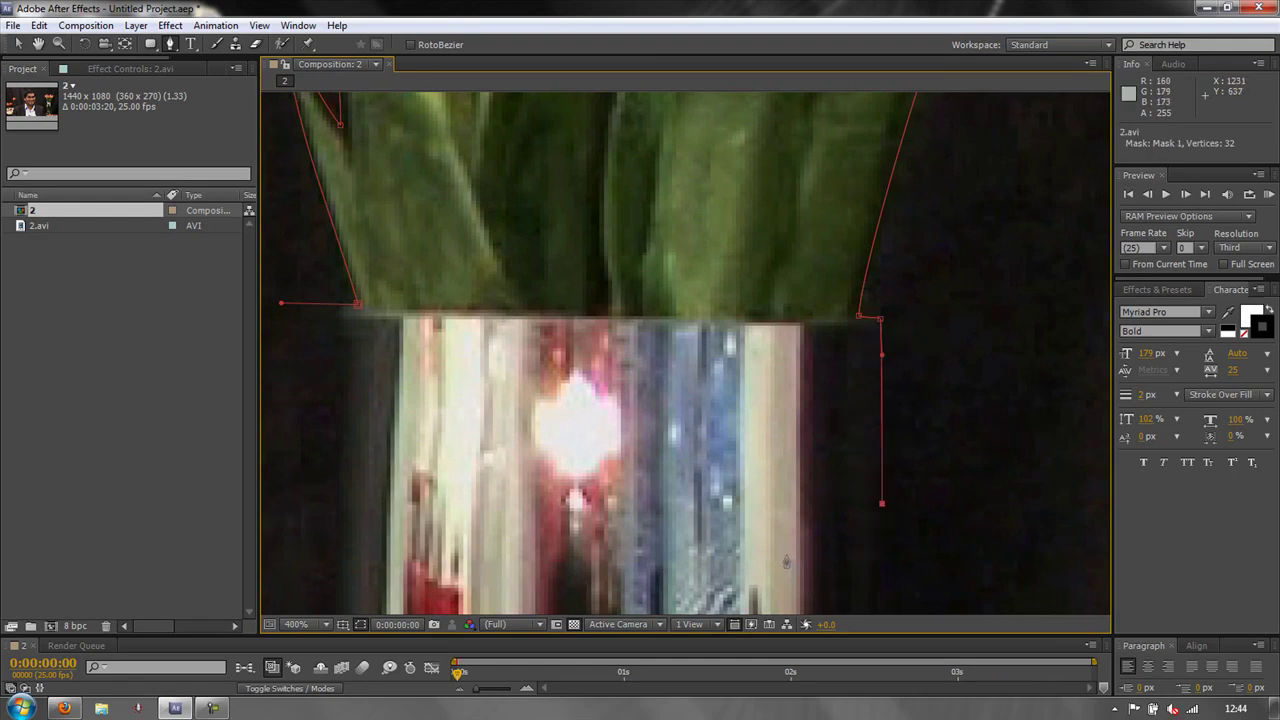
{"action": "left_click", "coordinate": [334, 497]}
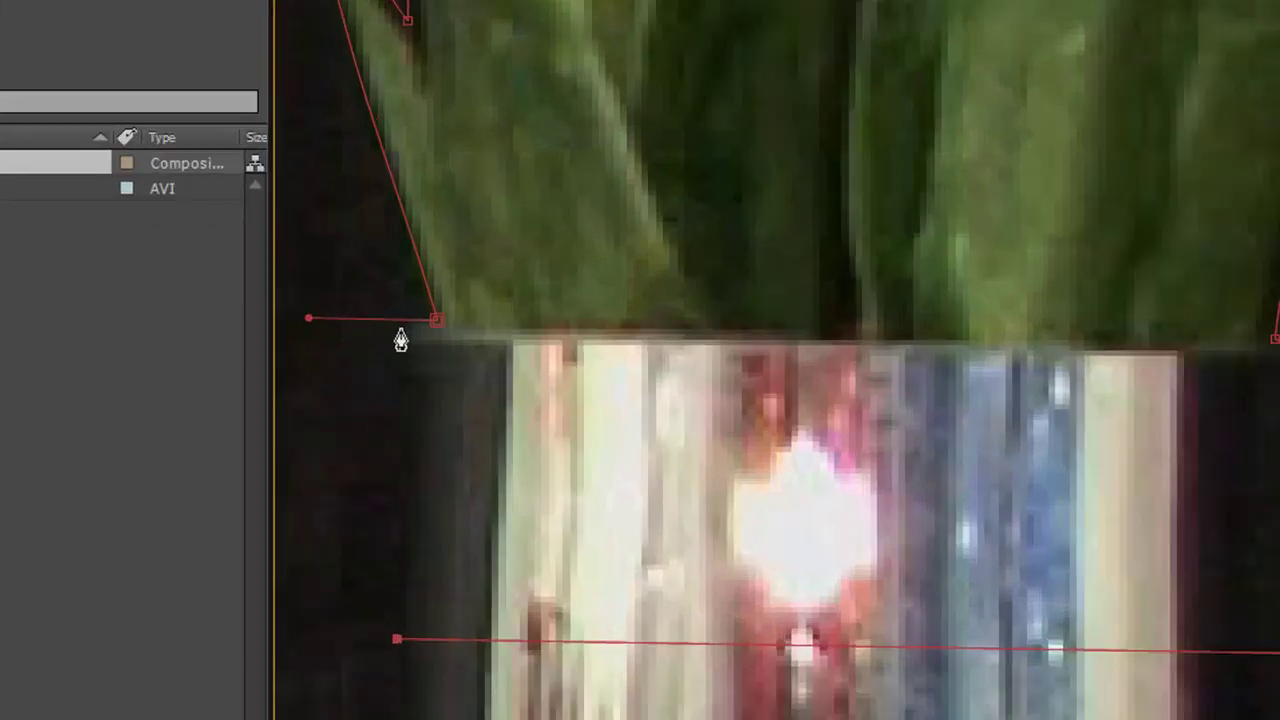
{"action": "left_click", "coordinate": [335, 310]}
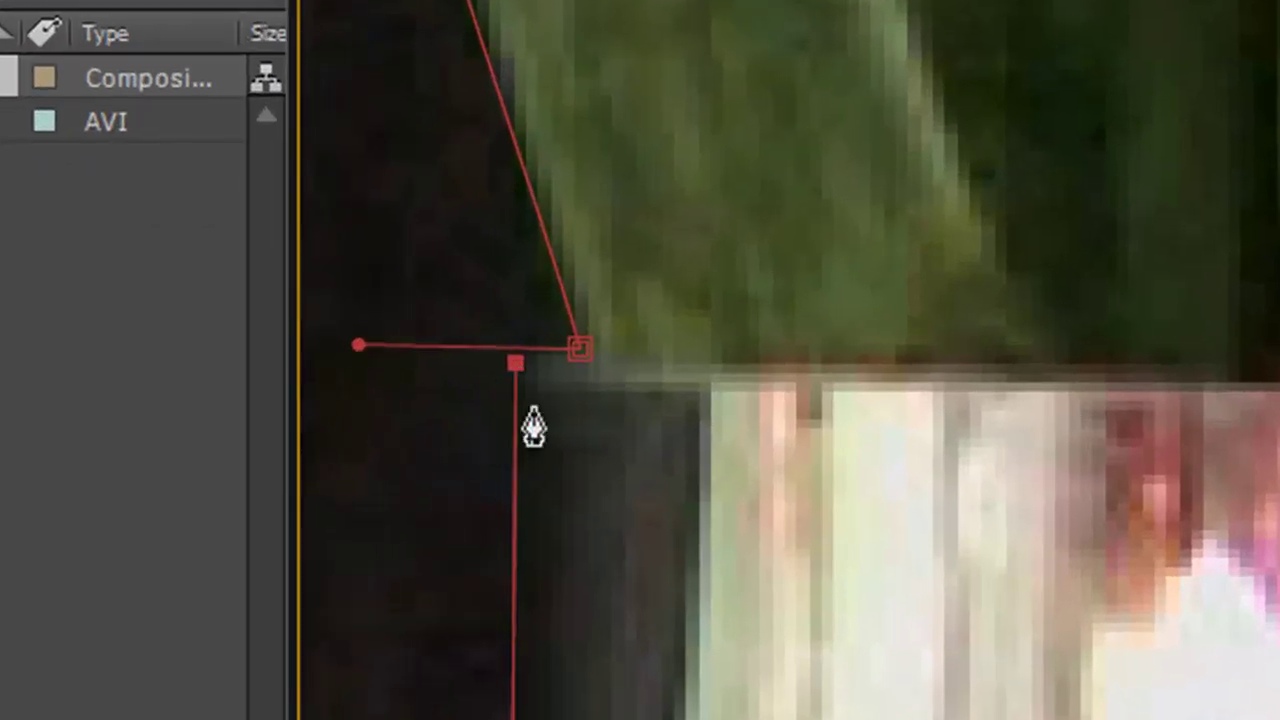
{"action": "left_click", "coordinate": [580, 350]}
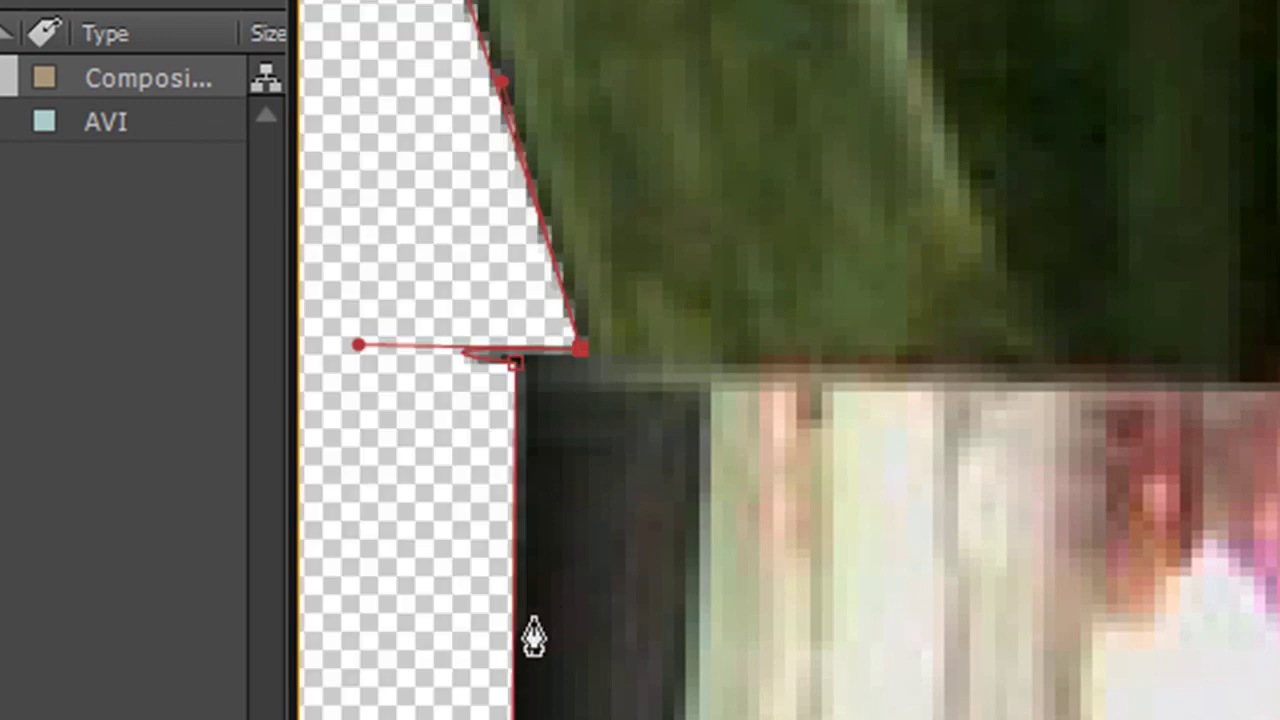
{"action": "left_click_drag", "start_coordinate": [362, 347], "coordinate": [487, 347]}
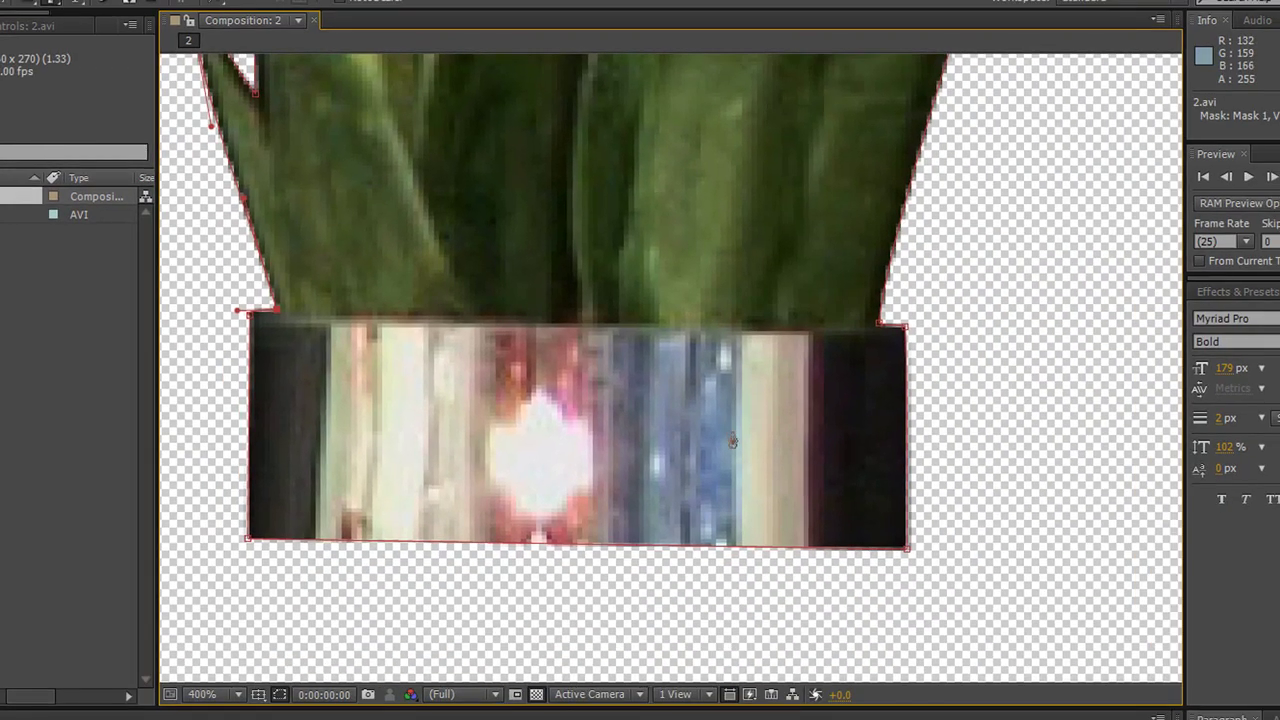
Reveal the mask properties of the 2.avi layer, set Mask 1's feather to 2 pixels and check the softened edge
{"action": "scroll", "coordinate": [732, 441], "scroll_direction": "down", "scroll_amount": 4}
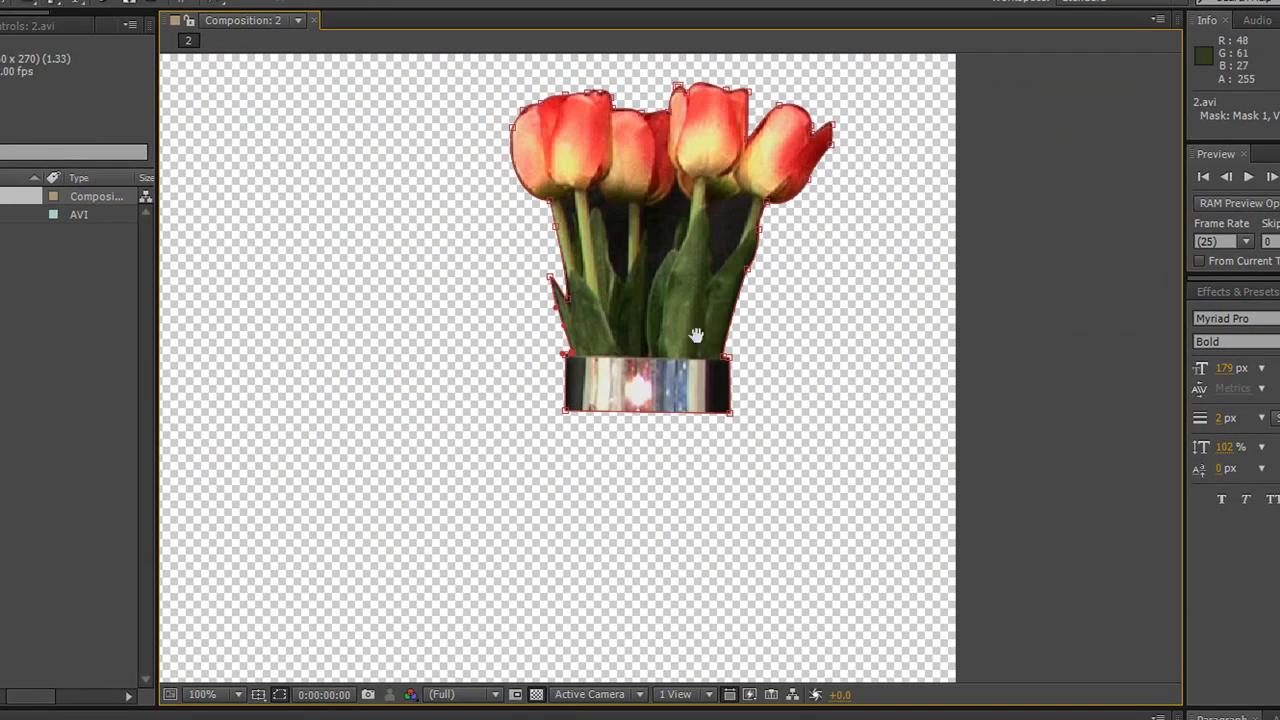
{"action": "left_click_drag", "start_coordinate": [677, 303], "coordinate": [602, 420]}
{"action": "scroll", "coordinate": [610, 418], "scroll_direction": "up", "scroll_amount": 1}
{"action": "scroll", "coordinate": [612, 416], "scroll_direction": "down", "scroll_amount": 1}
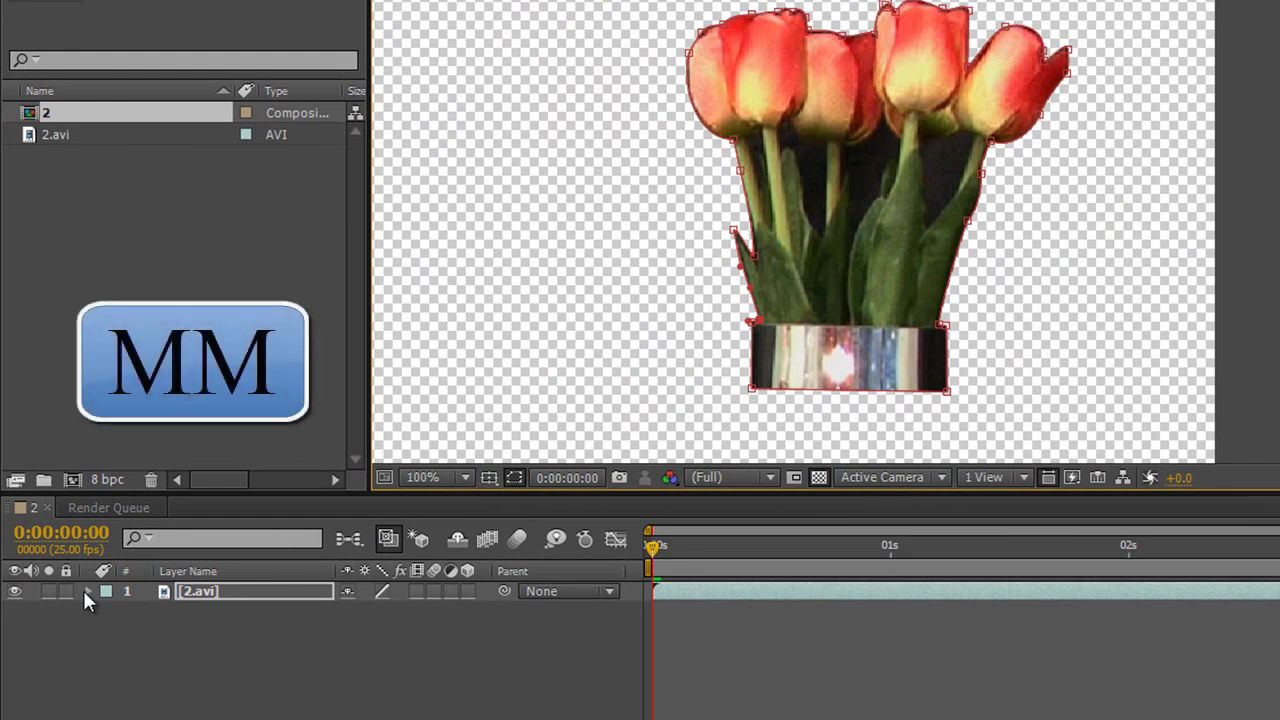
{"action": "left_click", "coordinate": [204, 593]}
{"action": "key", "text": "m"}
{"action": "key", "text": "m"}
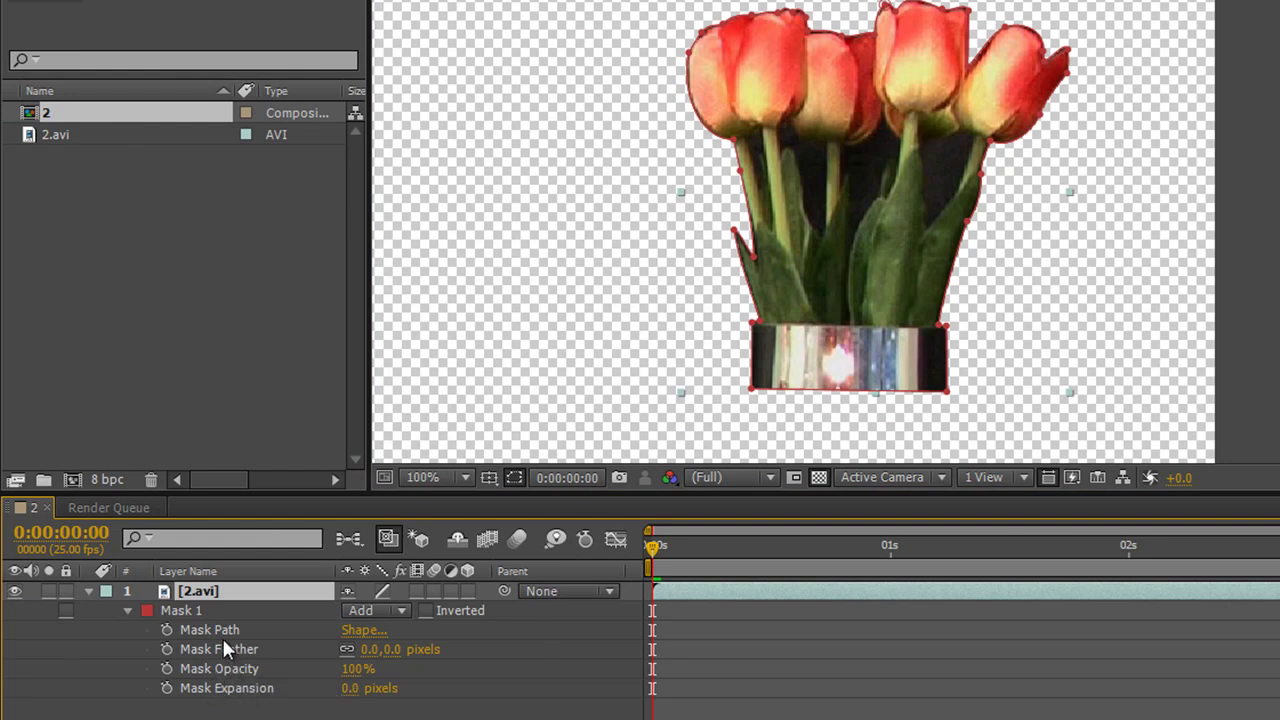
{"action": "left_click", "coordinate": [389, 649]}
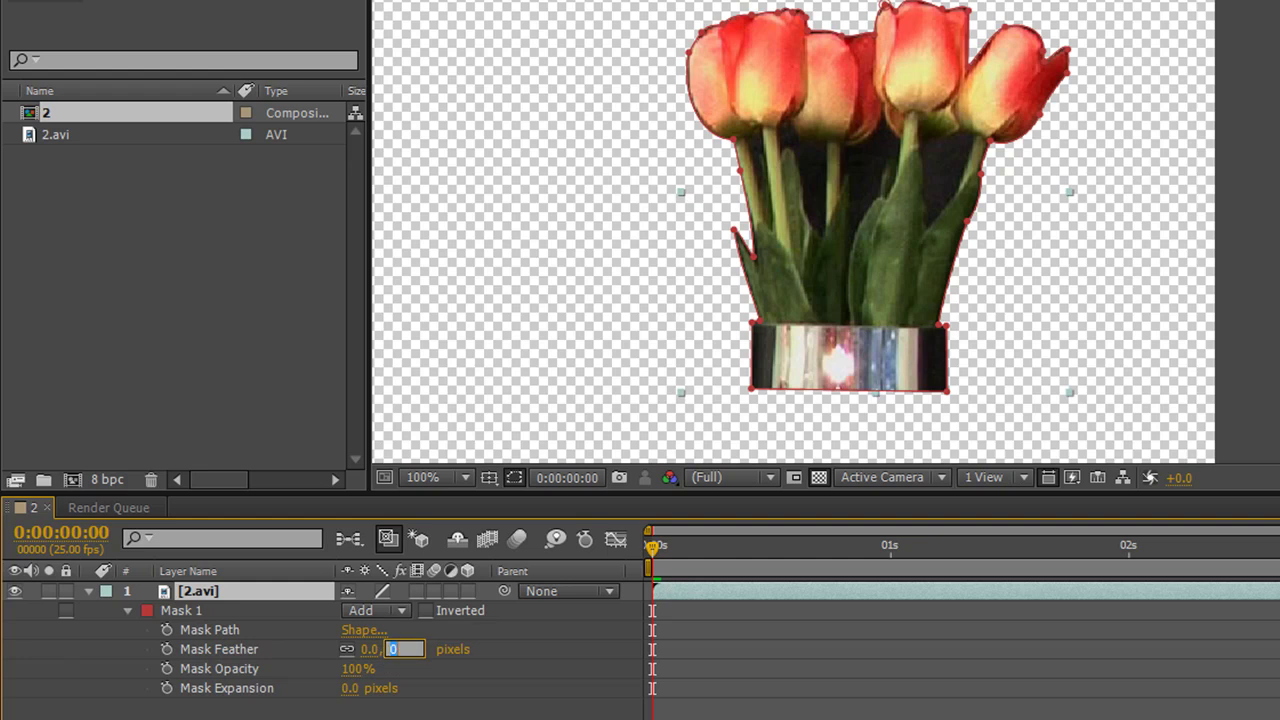
{"action": "type", "text": "2"}
{"action": "key", "text": "Return"}
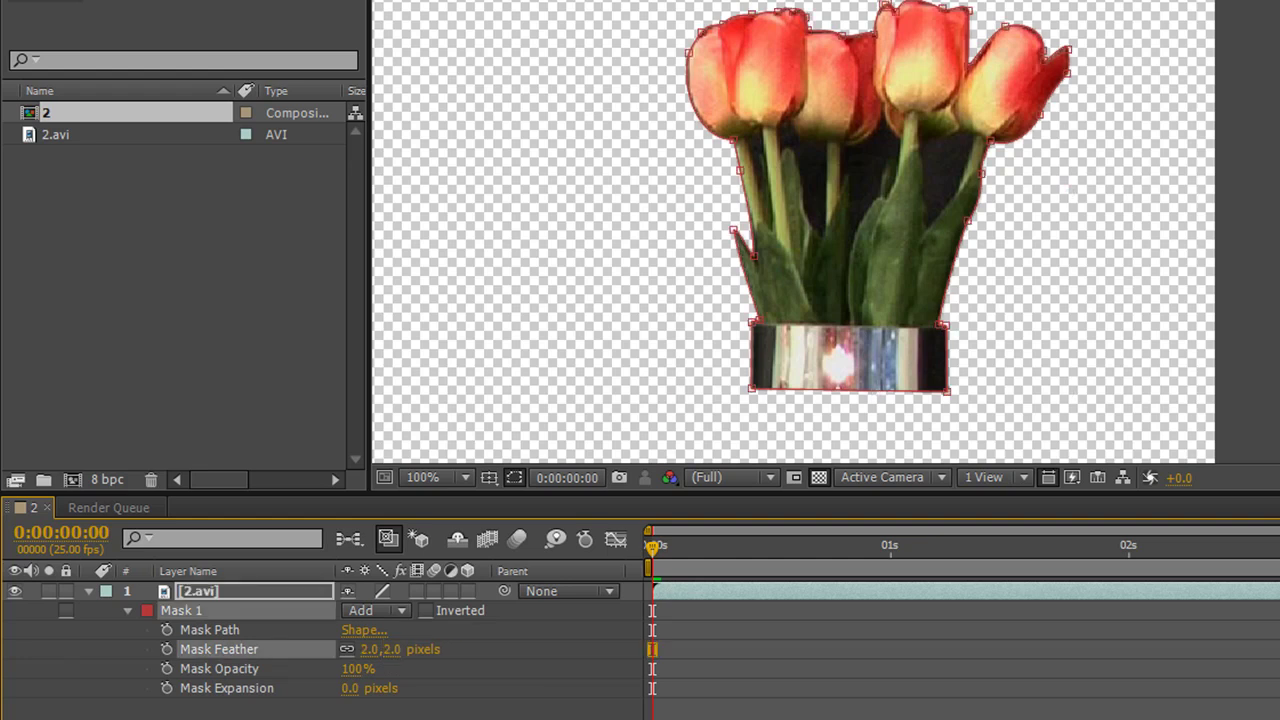
{"action": "scroll", "coordinate": [749, 243], "scroll_direction": "up", "scroll_amount": 4}
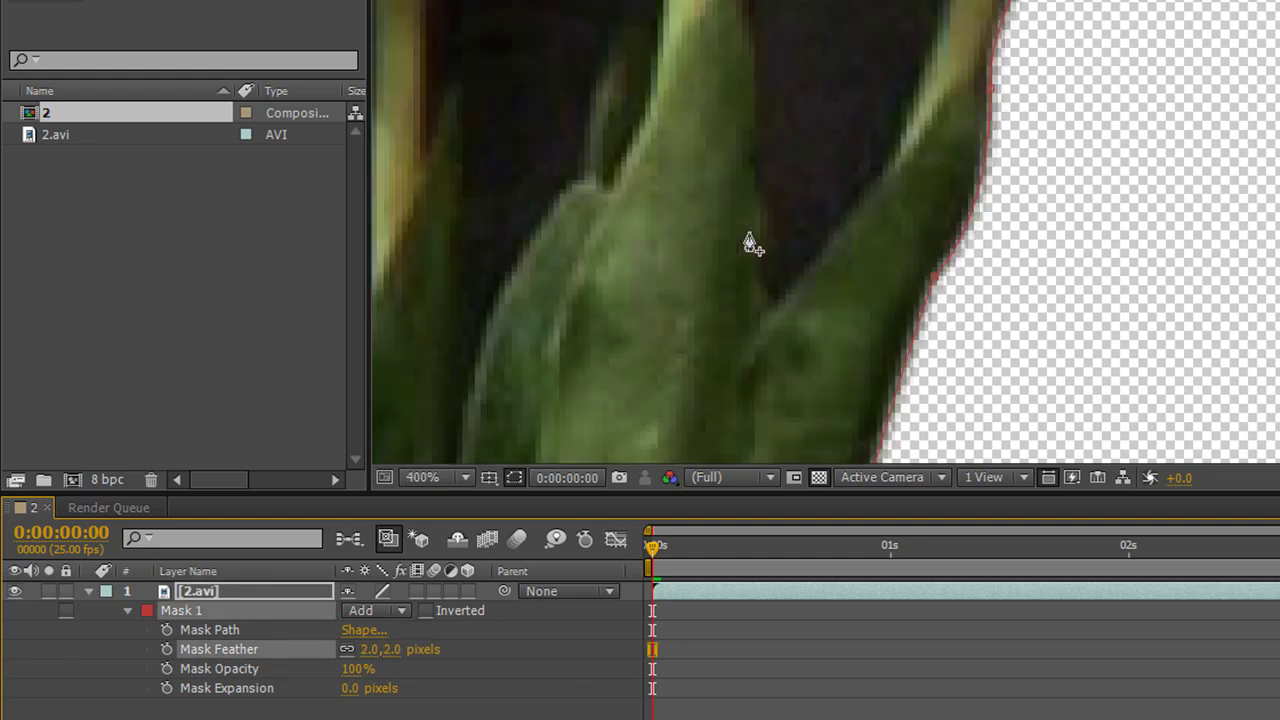
{"action": "scroll", "coordinate": [967, 248], "scroll_direction": "down", "scroll_amount": 4}
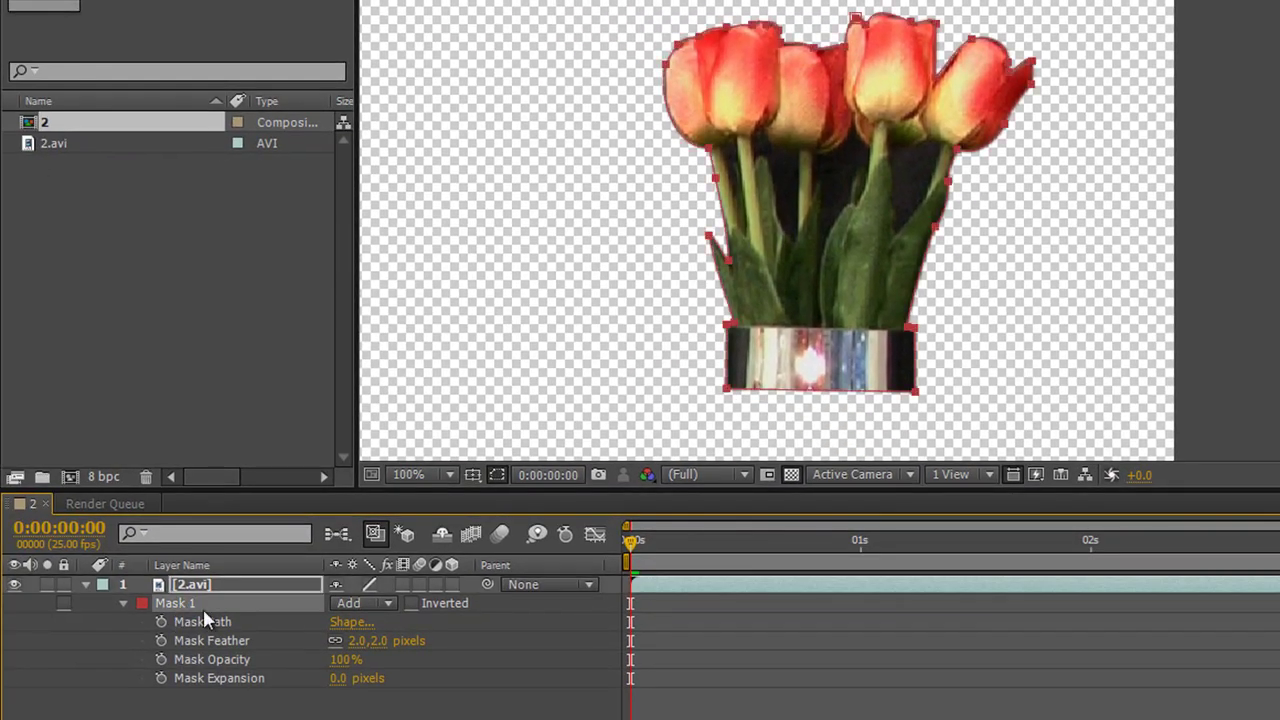
Rename Mask 1 as Vase
{"action": "key", "text": "Return"}
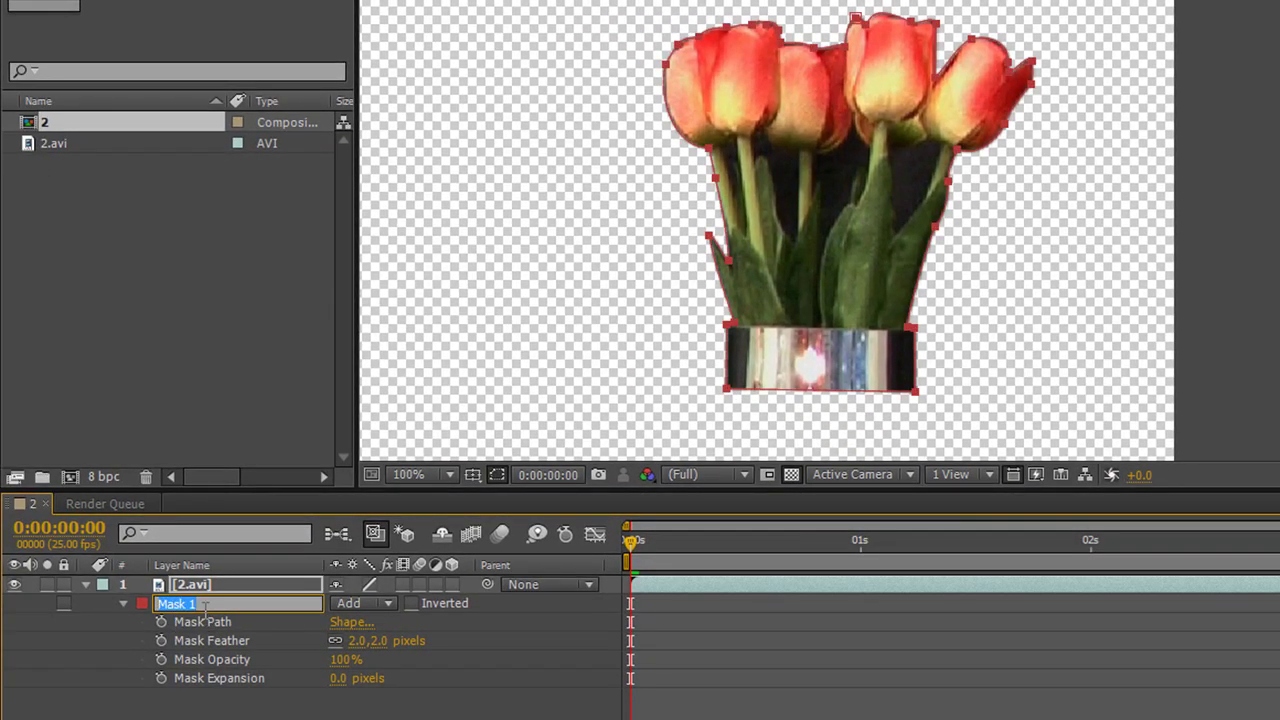
{"action": "type", "text": "Vaz"}
{"action": "type", "text": "e"}
{"action": "key", "text": "Return"}
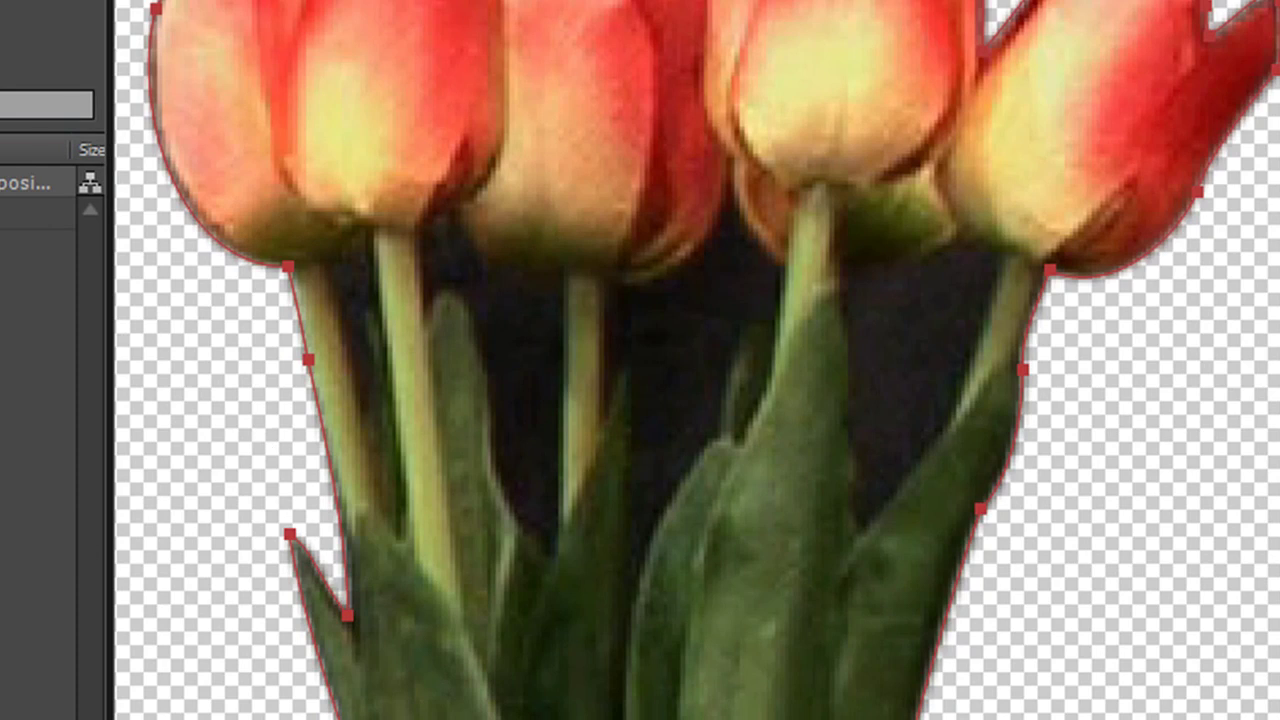
Draw a second closed mask around the dark gap between the two leftmost stems, just below the tulip heads, and undo the accidental point removal
{"action": "left_click", "coordinate": [131, 422]}
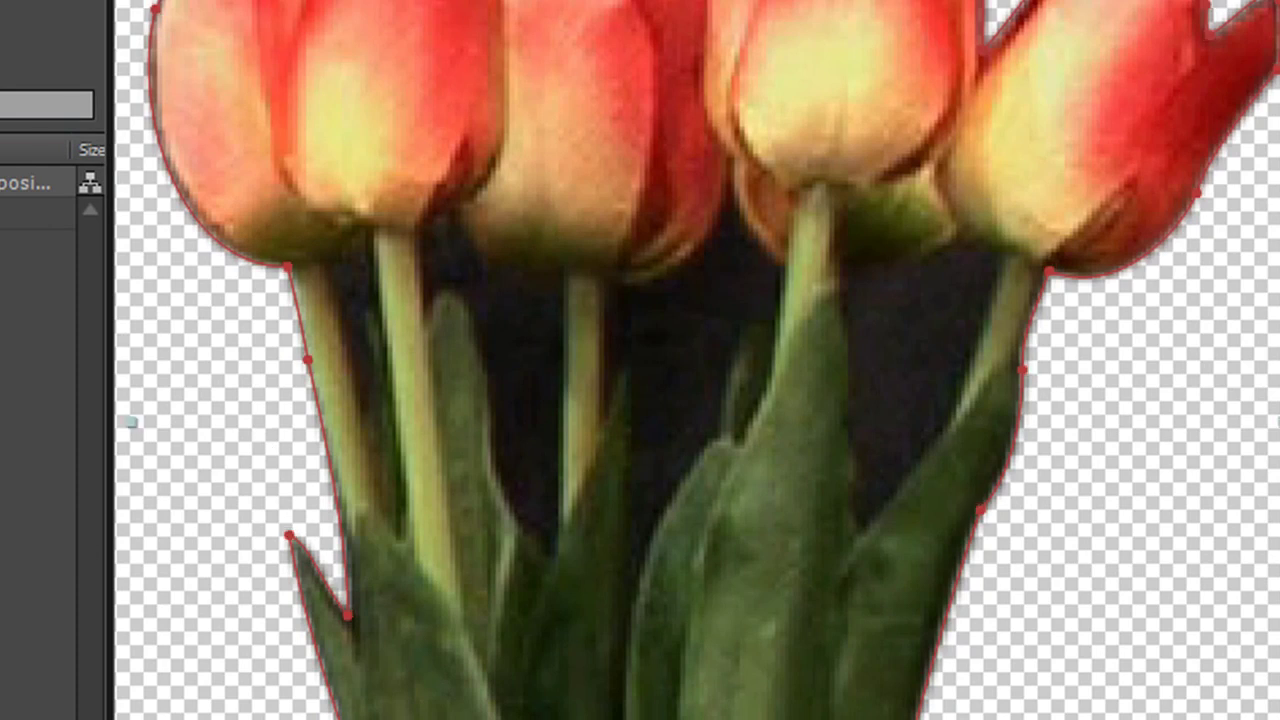
{"action": "left_click", "coordinate": [366, 257]}
{"action": "left_click", "coordinate": [331, 263]}
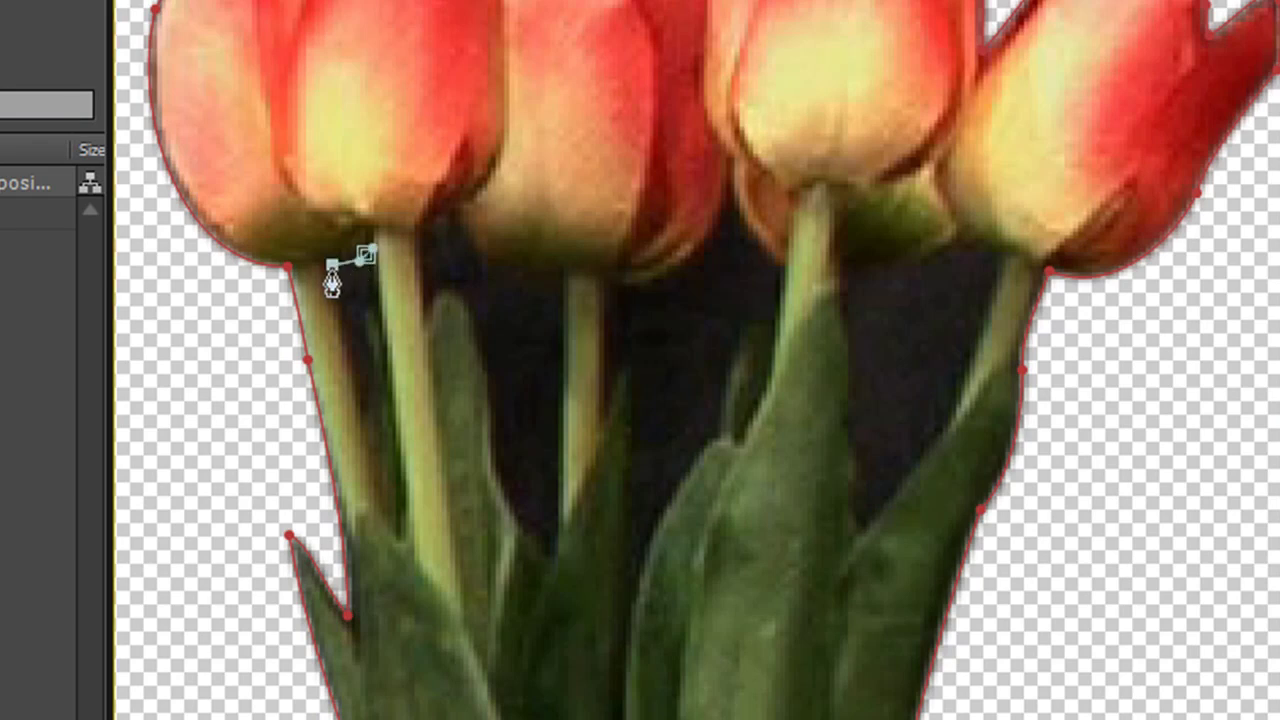
{"action": "left_click_drag", "start_coordinate": [365, 408], "coordinate": [366, 306]}
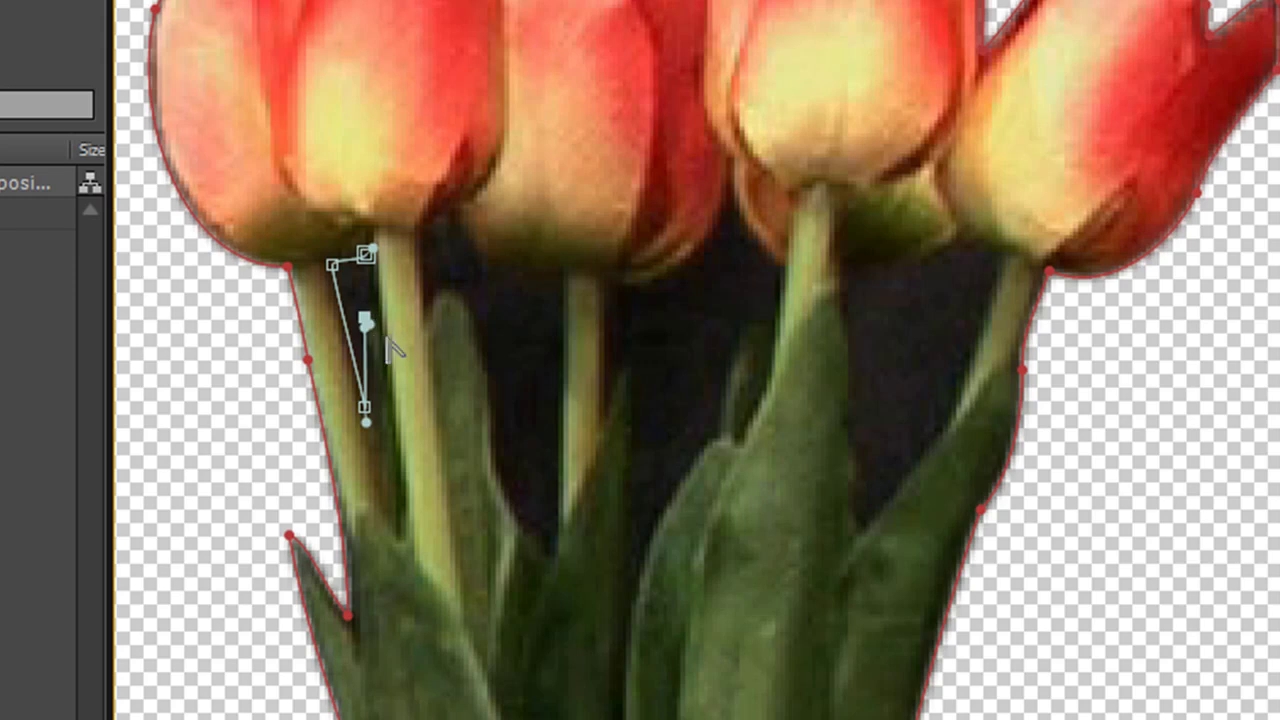
{"action": "left_click_drag", "start_coordinate": [367, 323], "coordinate": [383, 349]}
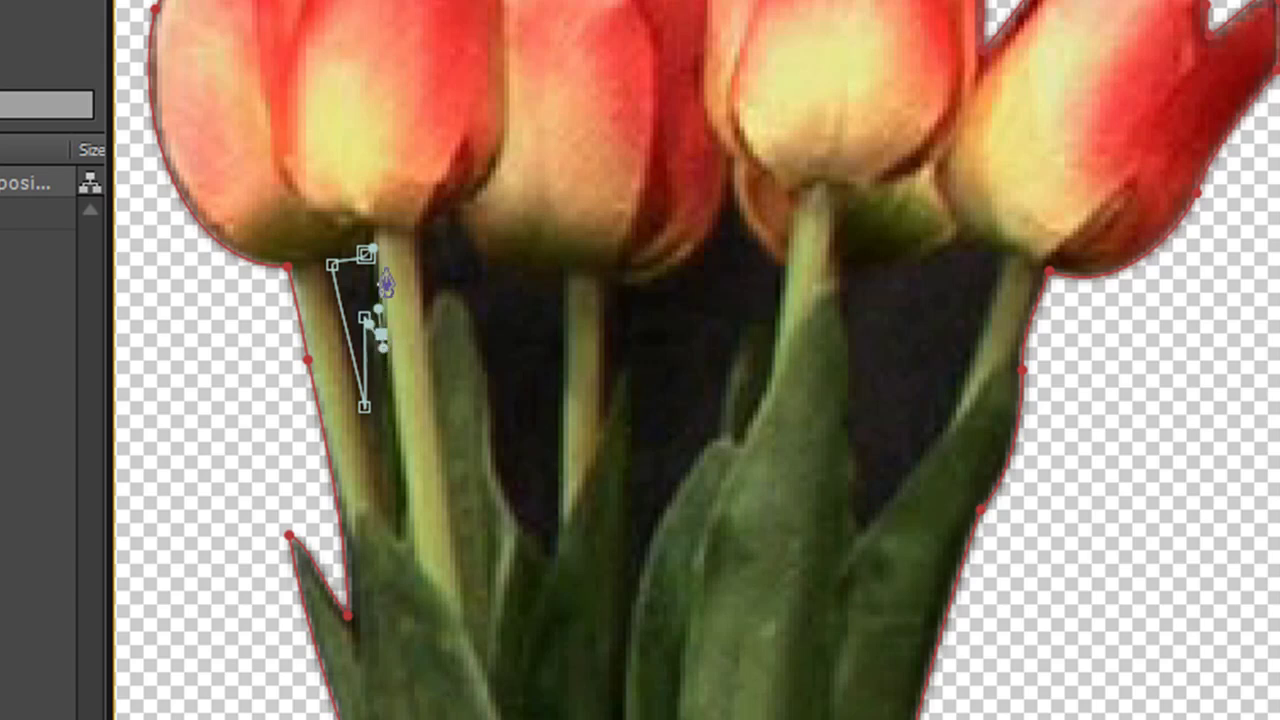
{"action": "mouse_move", "coordinate": [374, 274]}
{"action": "left_mouse_down"}
{"action": "mouse_move", "coordinate": [365, 238]}
{"action": "mouse_move", "coordinate": [364, 253]}
{"action": "left_mouse_up"}
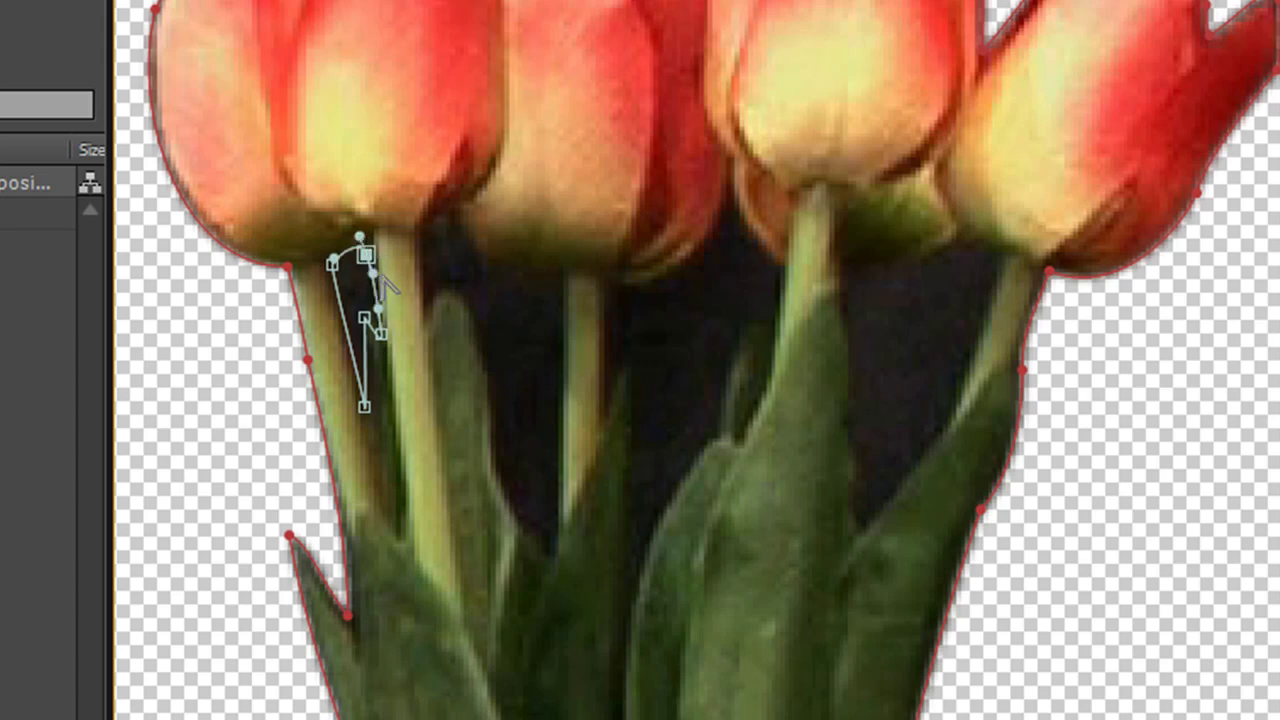
{"action": "left_click", "coordinate": [366, 256]}
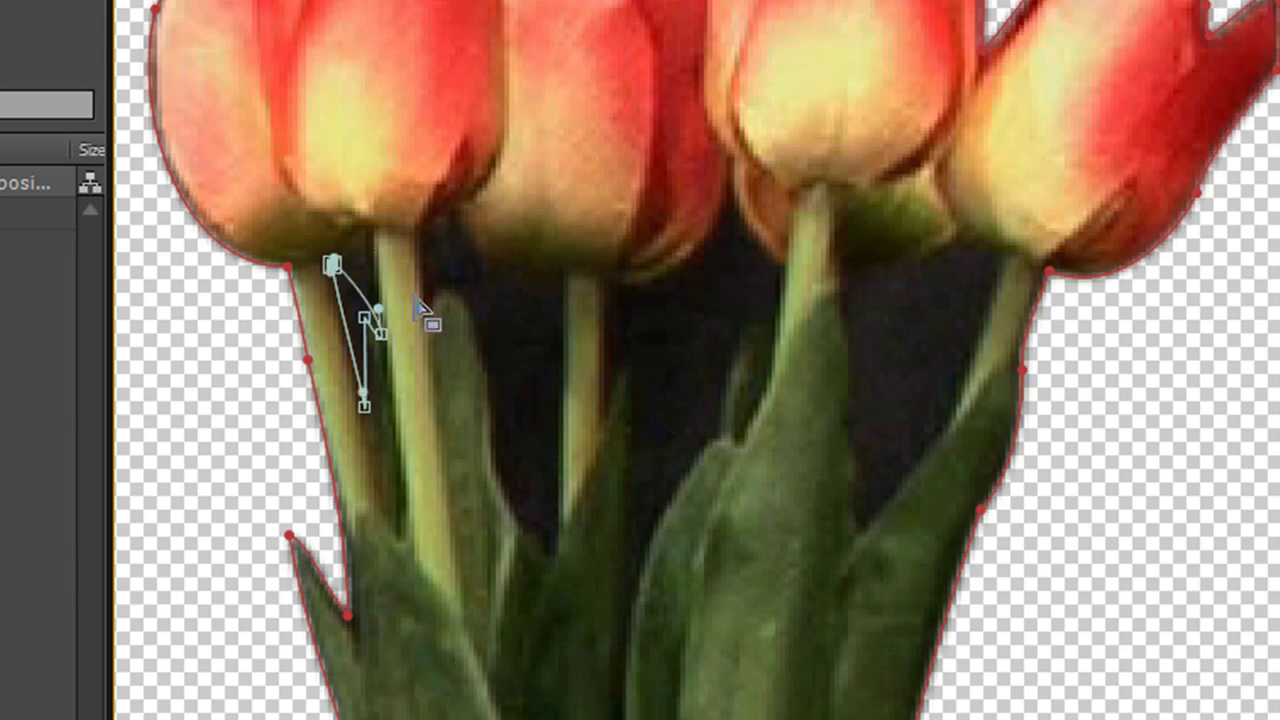
{"action": "key", "text": "ctrl+z"}
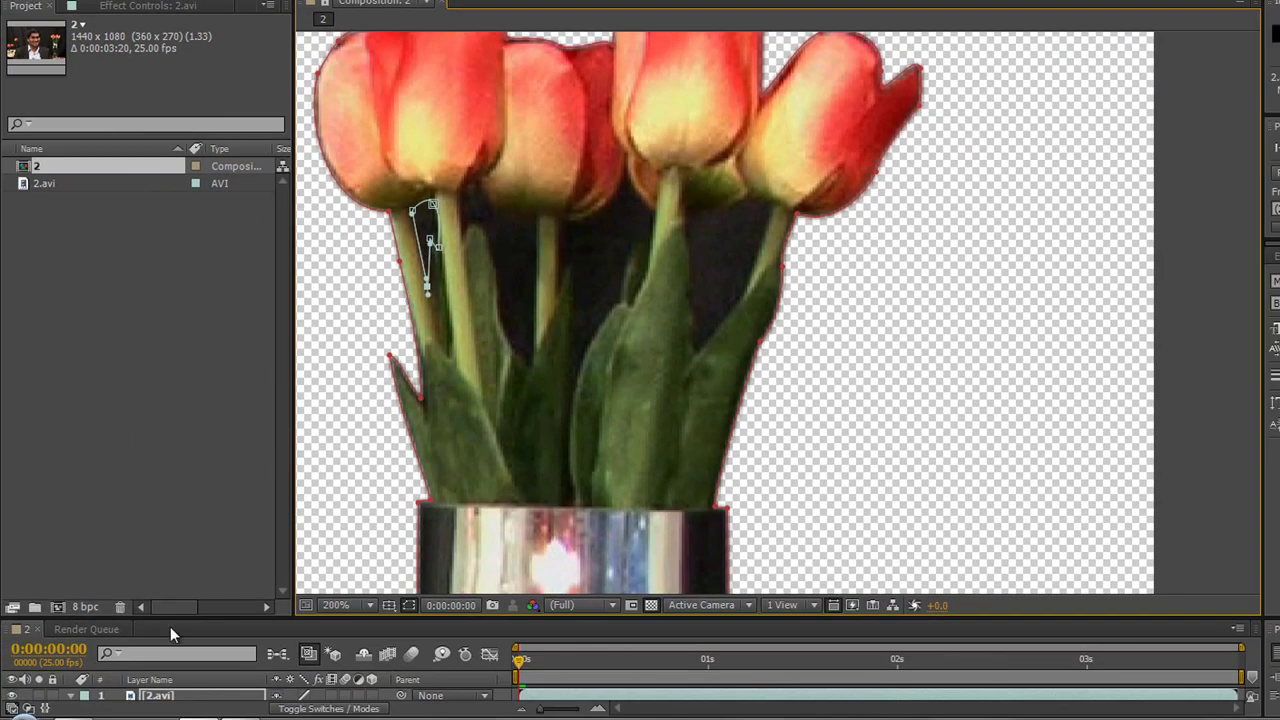
Enlarge the timeline area and set the mode of the new stem-gap mask to Subtract
{"action": "left_click_drag", "start_coordinate": [170, 622], "coordinate": [170, 425]}
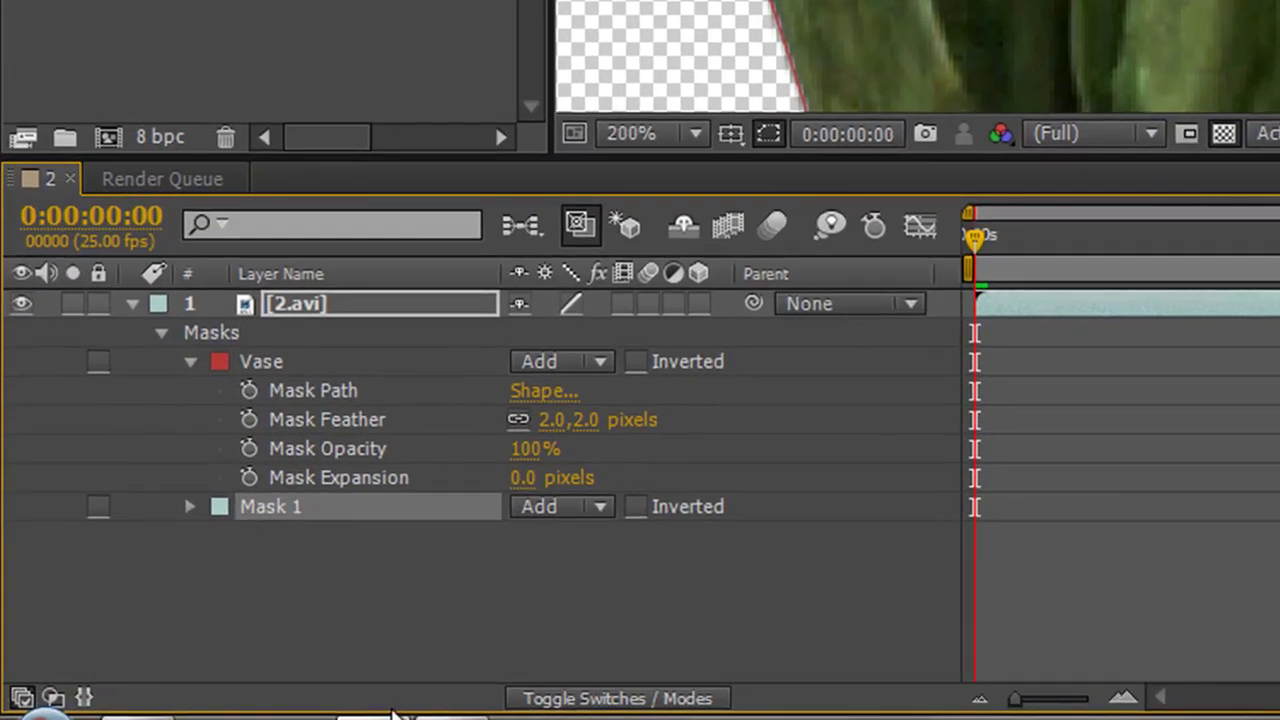
{"action": "left_click", "coordinate": [598, 508]}
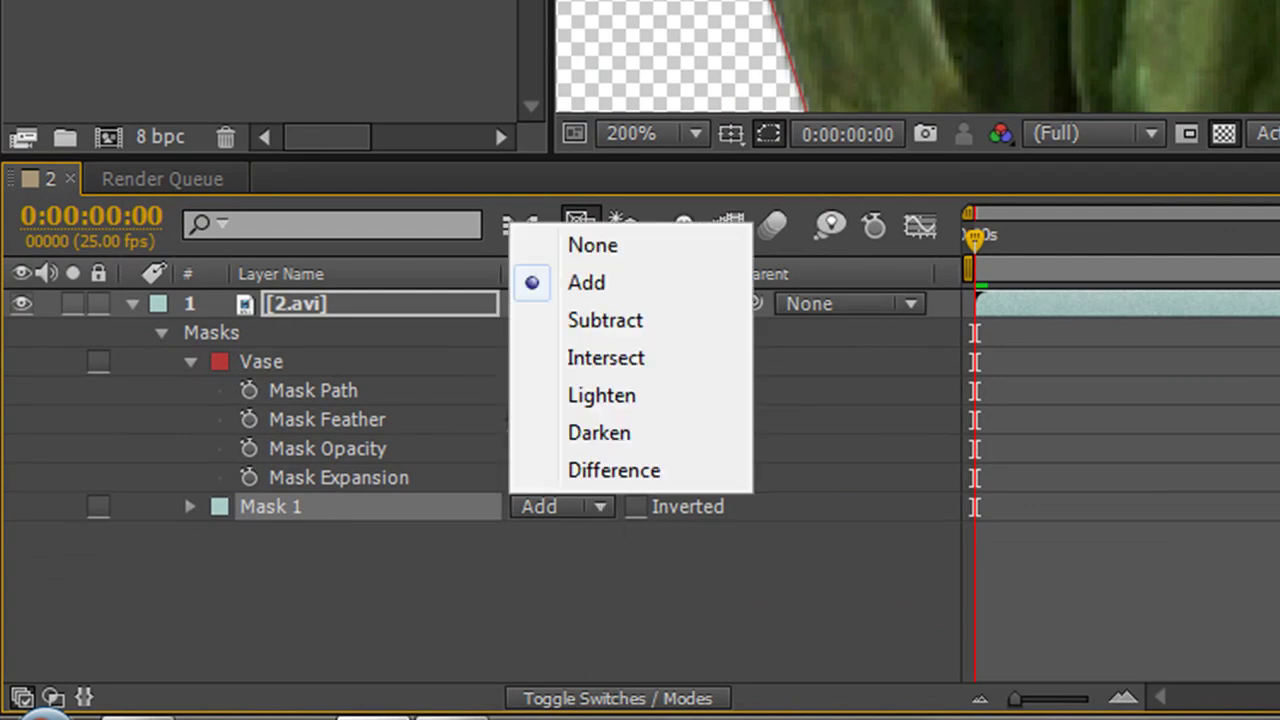
{"action": "left_click", "coordinate": [605, 320]}
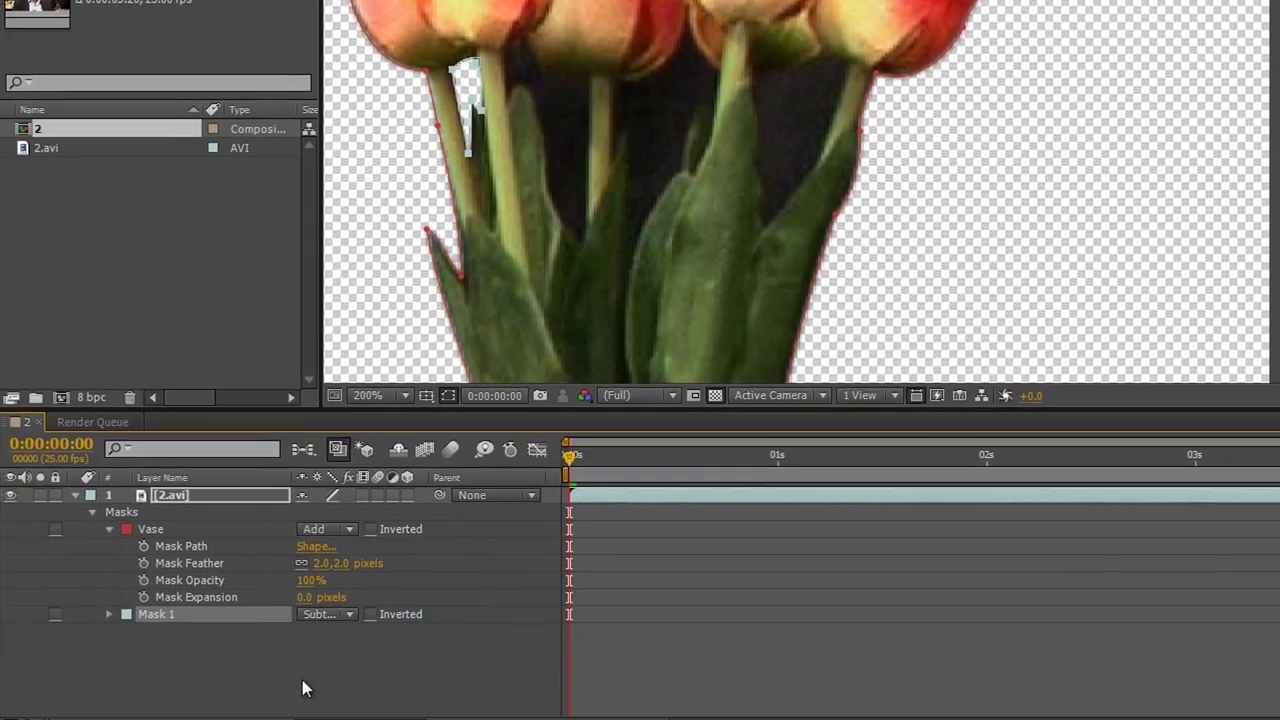
Expand the properties of Mask 1 and set its feather to 1 pixel
{"action": "left_click", "coordinate": [108, 614]}
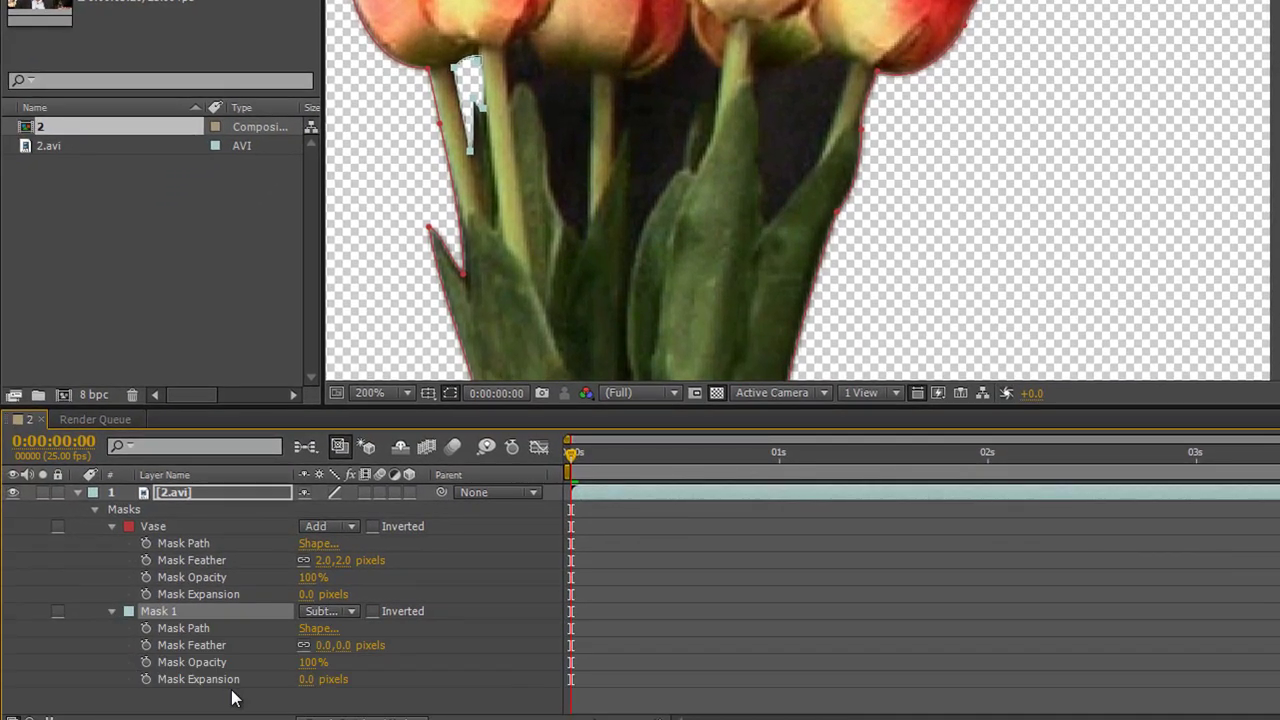
{"action": "left_click", "coordinate": [343, 645]}
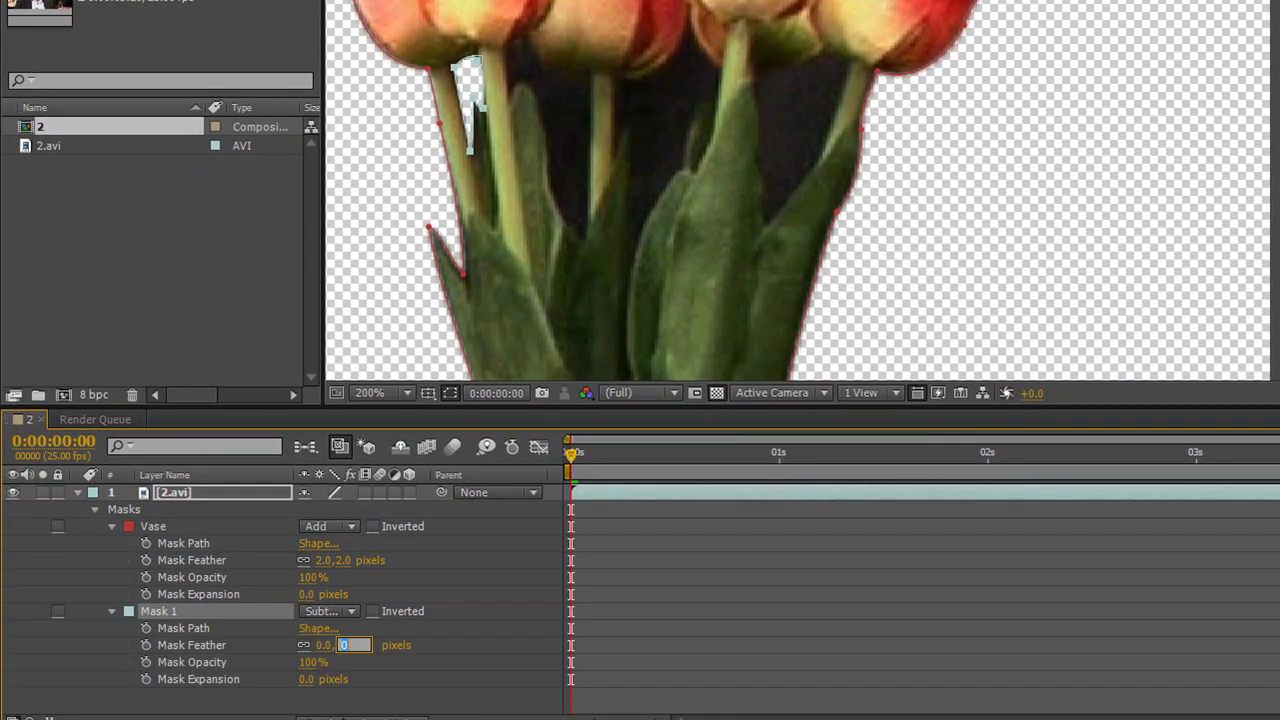
{"action": "key", "text": "Return"}
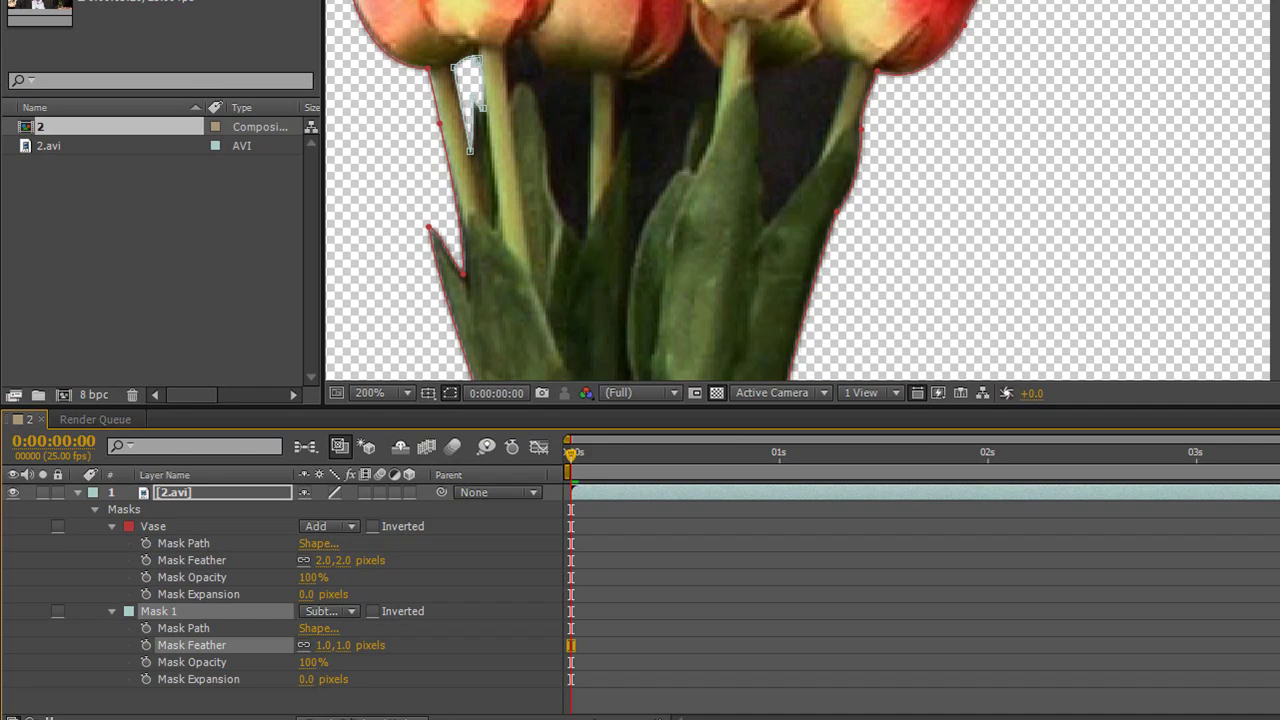
Draw separate closed masks on the 2.avi layer around the remaining dark stem gaps, adjusting the lower curve of the rightmost one
{"action": "left_click", "coordinate": [200, 492]}
{"action": "left_click", "coordinate": [510, 52]}
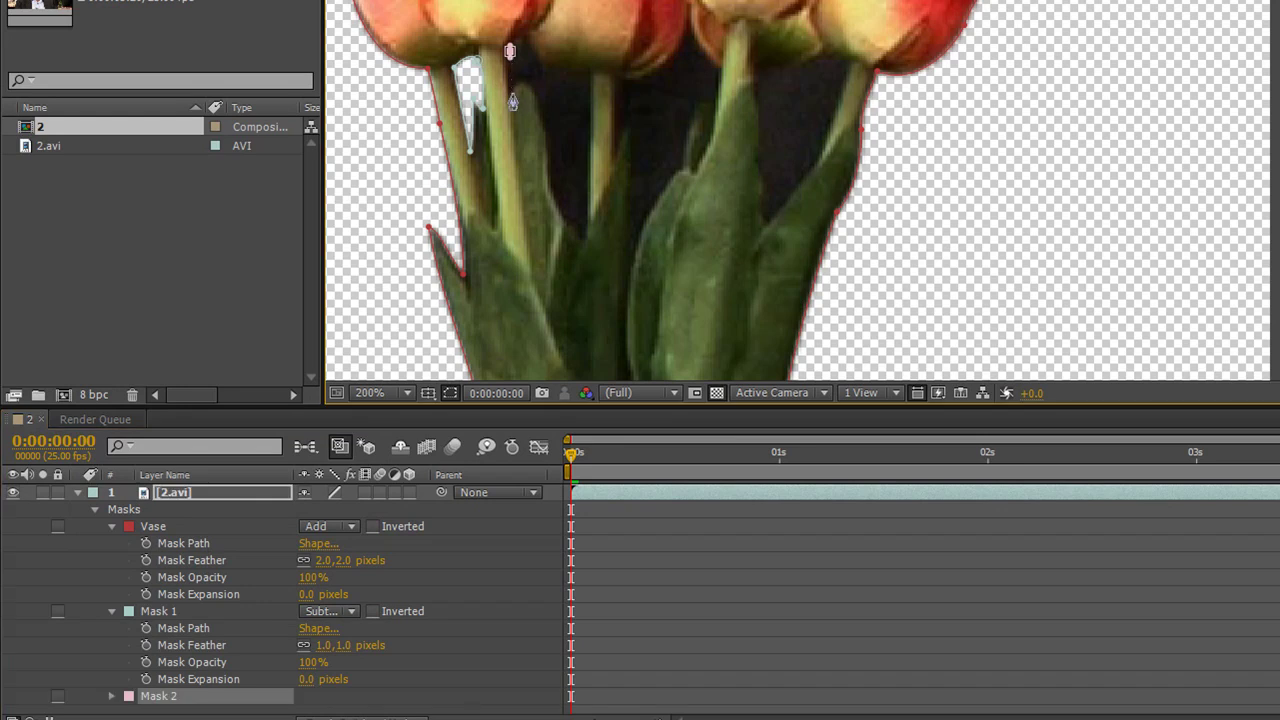
{"action": "left_click", "coordinate": [511, 93]}
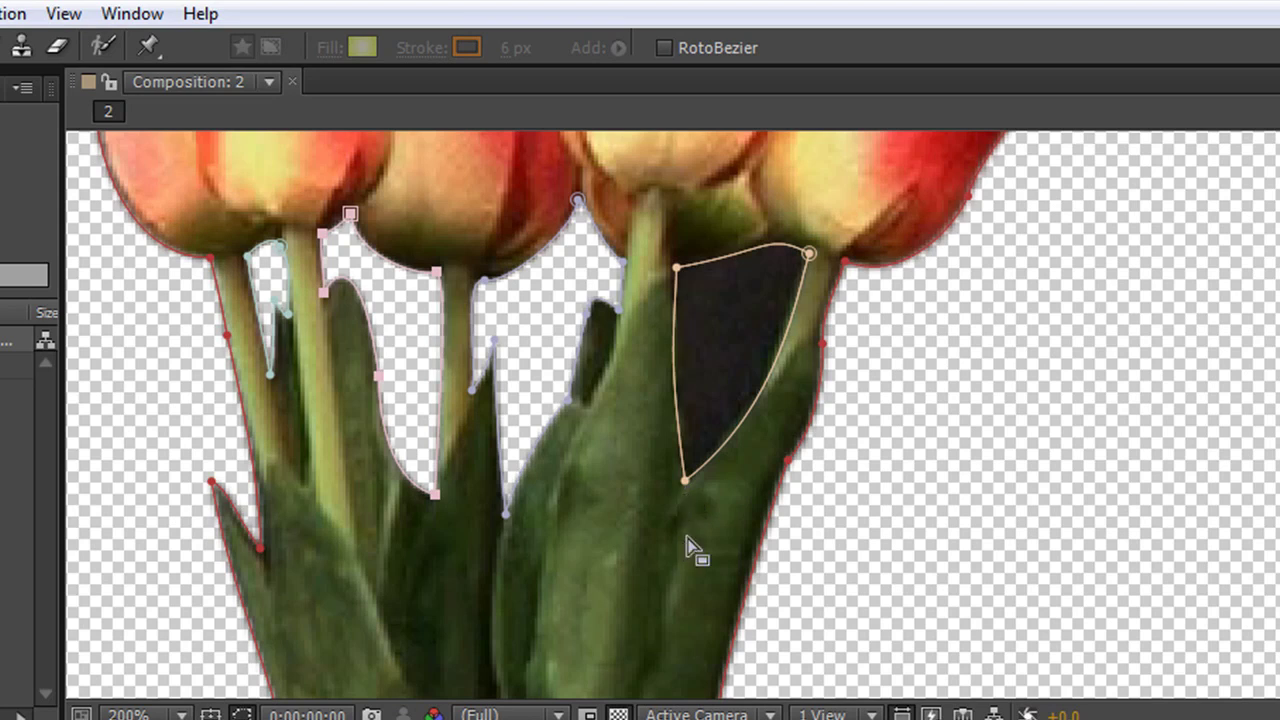
{"action": "left_click", "coordinate": [685, 481]}
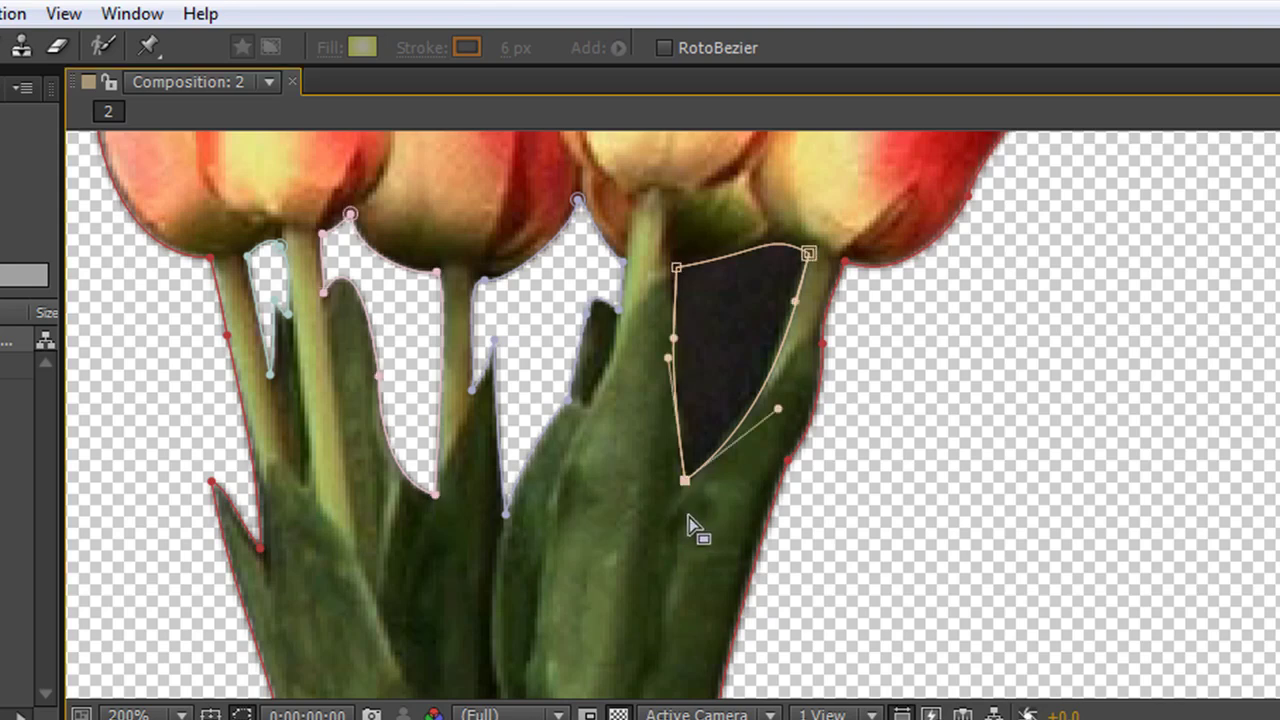
{"action": "left_click_drag", "start_coordinate": [780, 414], "coordinate": [765, 413]}
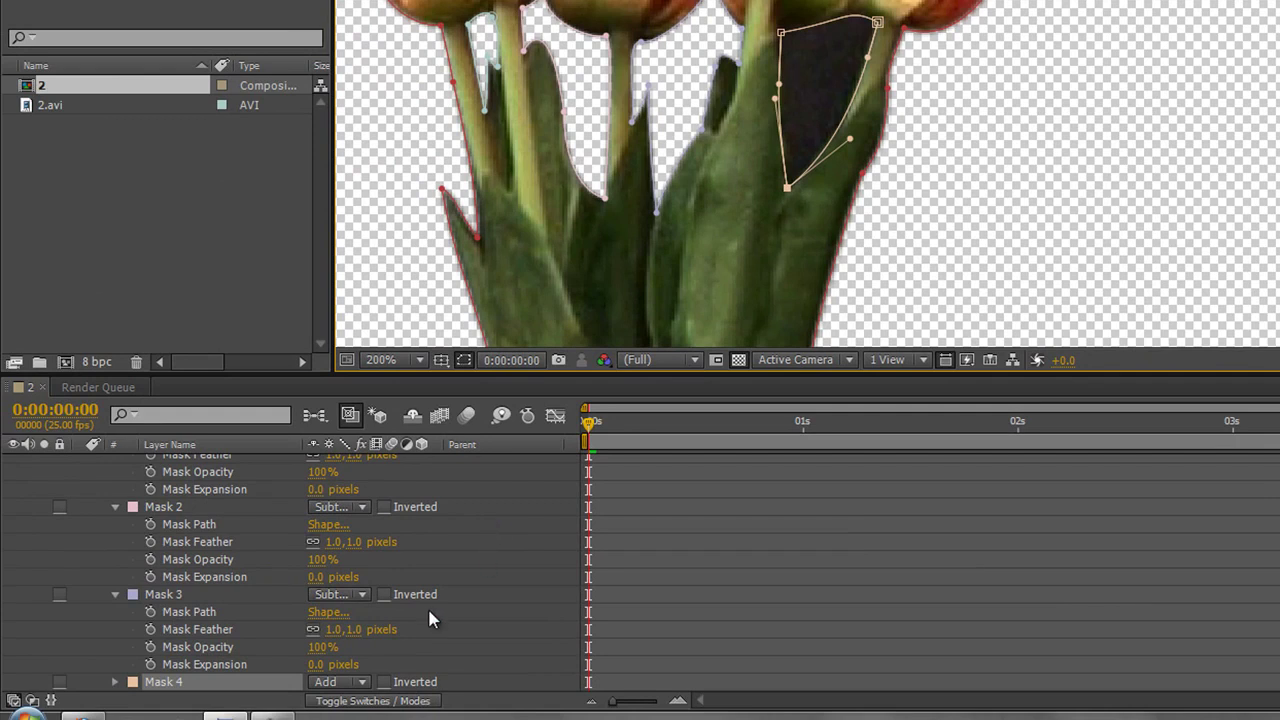
Set the mode of Mask 4 to Subtract and its feather to 1 pixel
{"action": "left_click", "coordinate": [362, 681]}
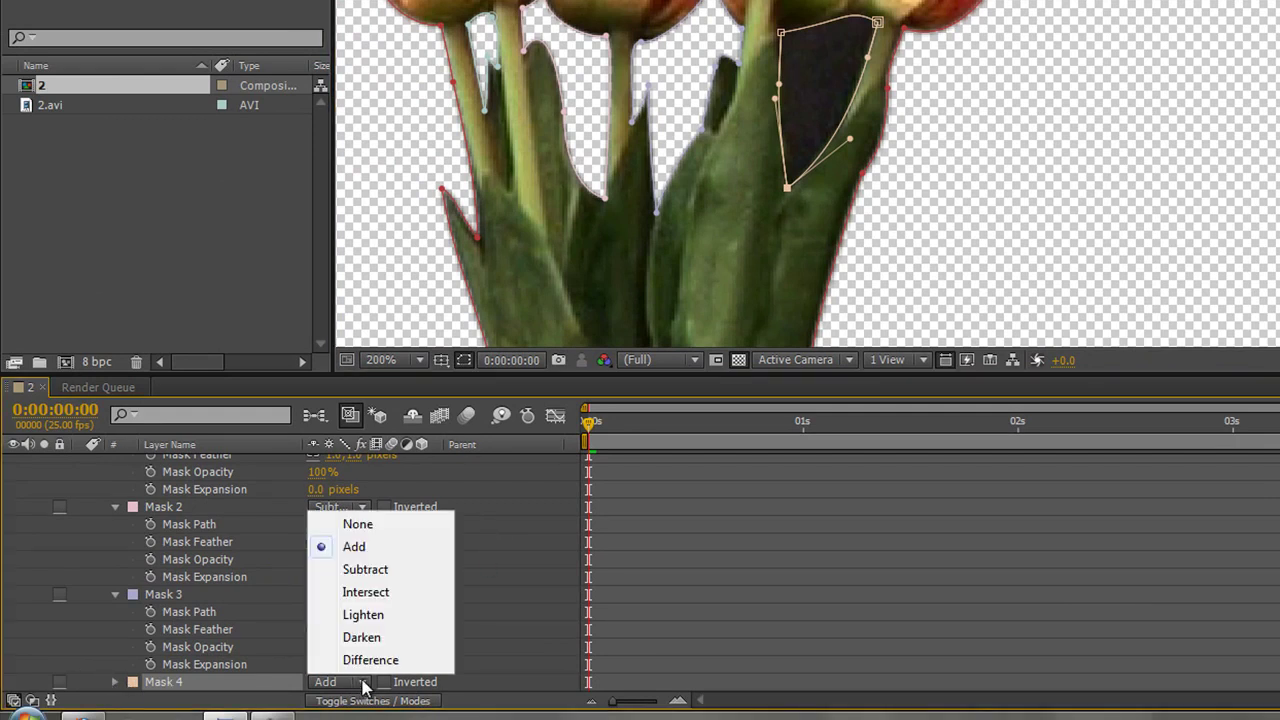
{"action": "left_click", "coordinate": [380, 576]}
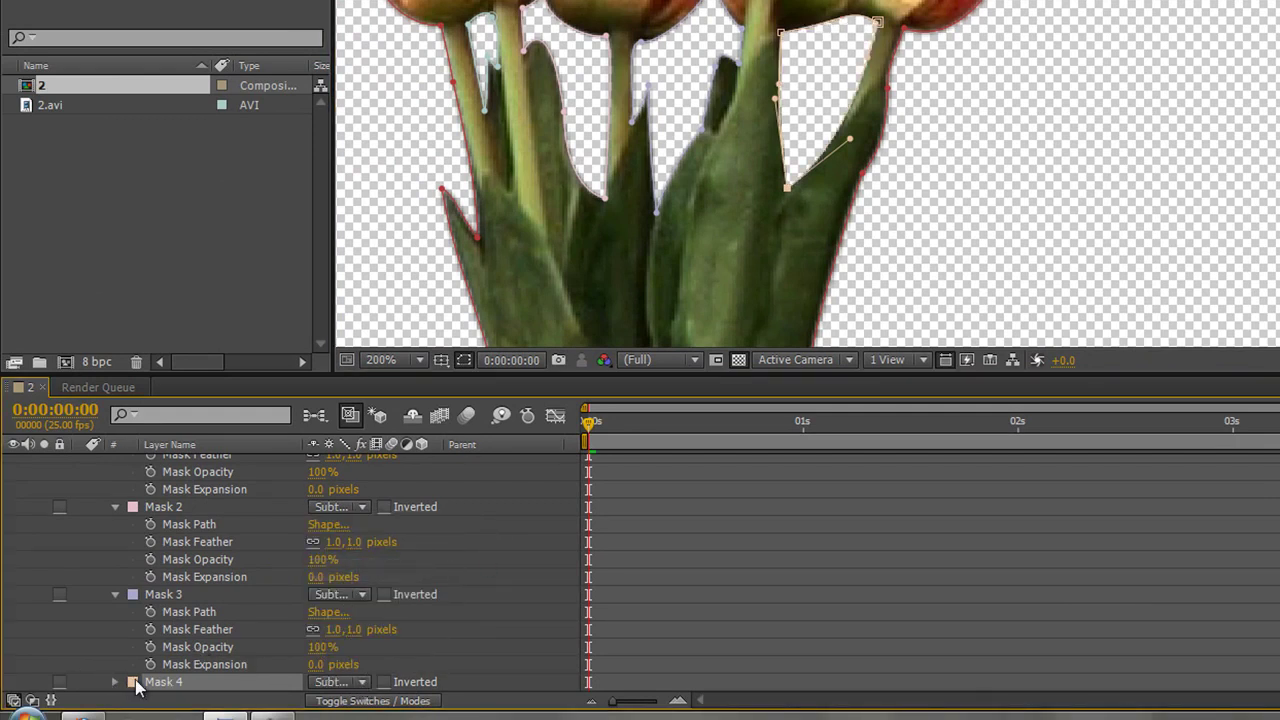
{"action": "left_click", "coordinate": [115, 682]}
{"action": "left_click", "coordinate": [355, 647]}
{"action": "key", "text": "Return"}
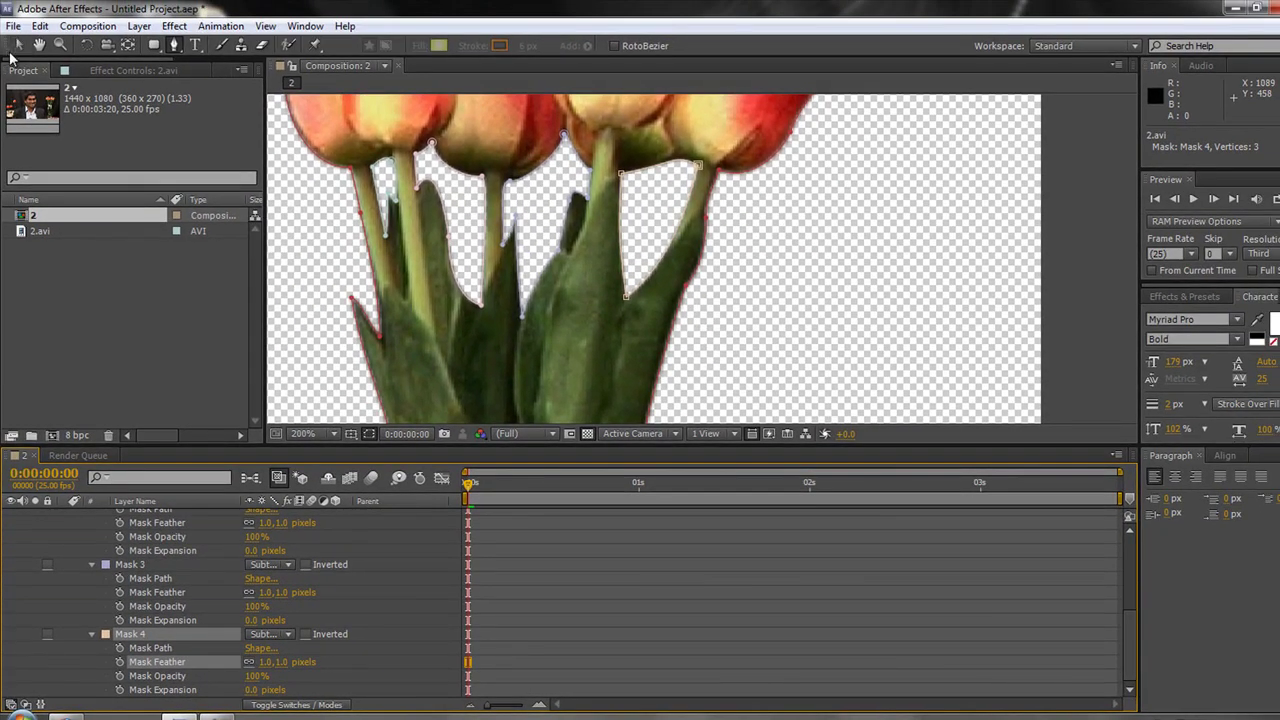
Switch to the Selection tool and check the whole bouquet cutout at 100% magnification
{"action": "left_click", "coordinate": [18, 44]}
{"action": "scroll", "coordinate": [777, 268], "scroll_direction": "down", "scroll_amount": 1}
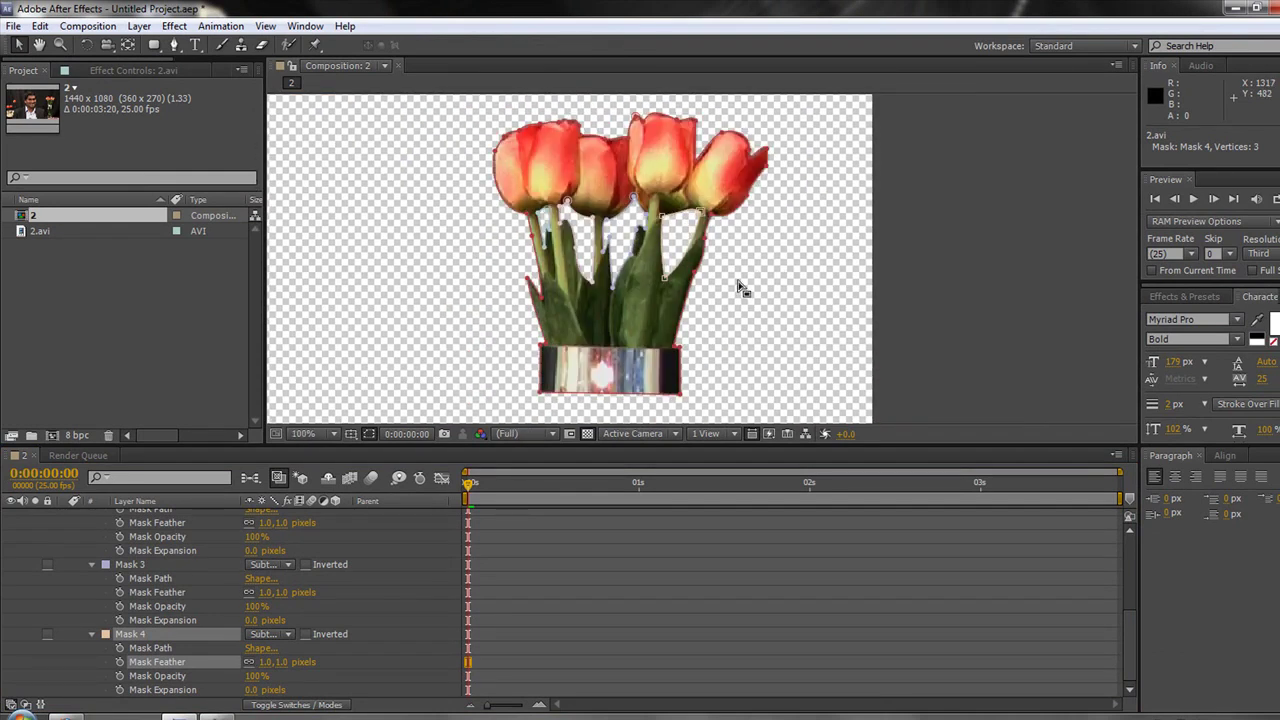
{"action": "left_click", "coordinate": [738, 285]}
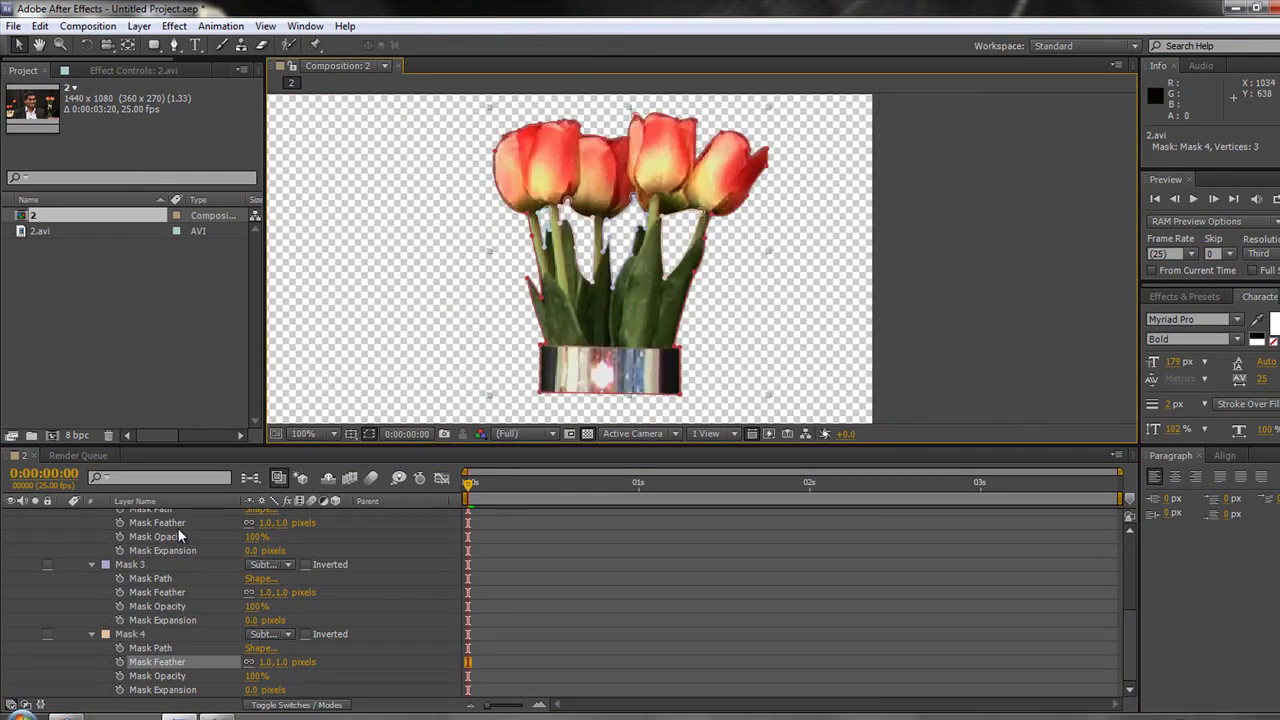
Collapse the properties of the Vase mask and Masks 1 through 4 on the 2.avi layer
{"action": "scroll", "coordinate": [115, 588], "scroll_direction": "up", "scroll_amount": 5}
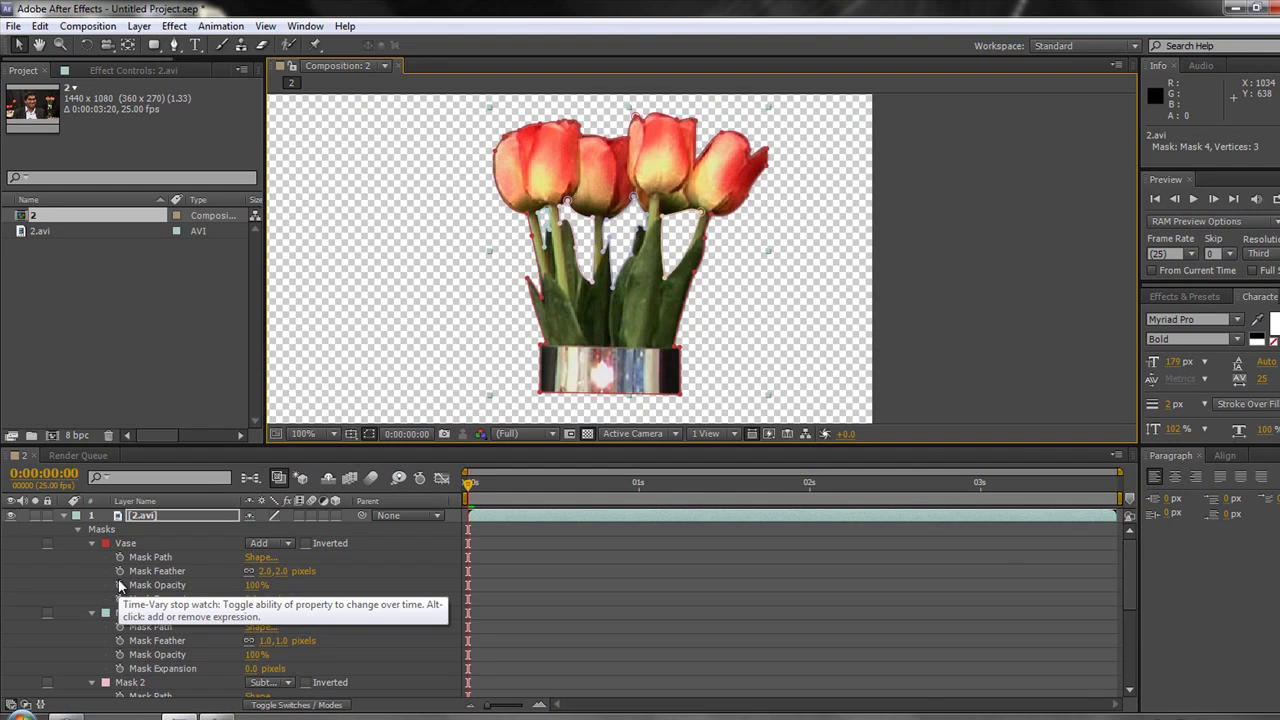
{"action": "left_click", "coordinate": [91, 543]}
{"action": "left_click", "coordinate": [91, 557]}
{"action": "left_click", "coordinate": [91, 570]}
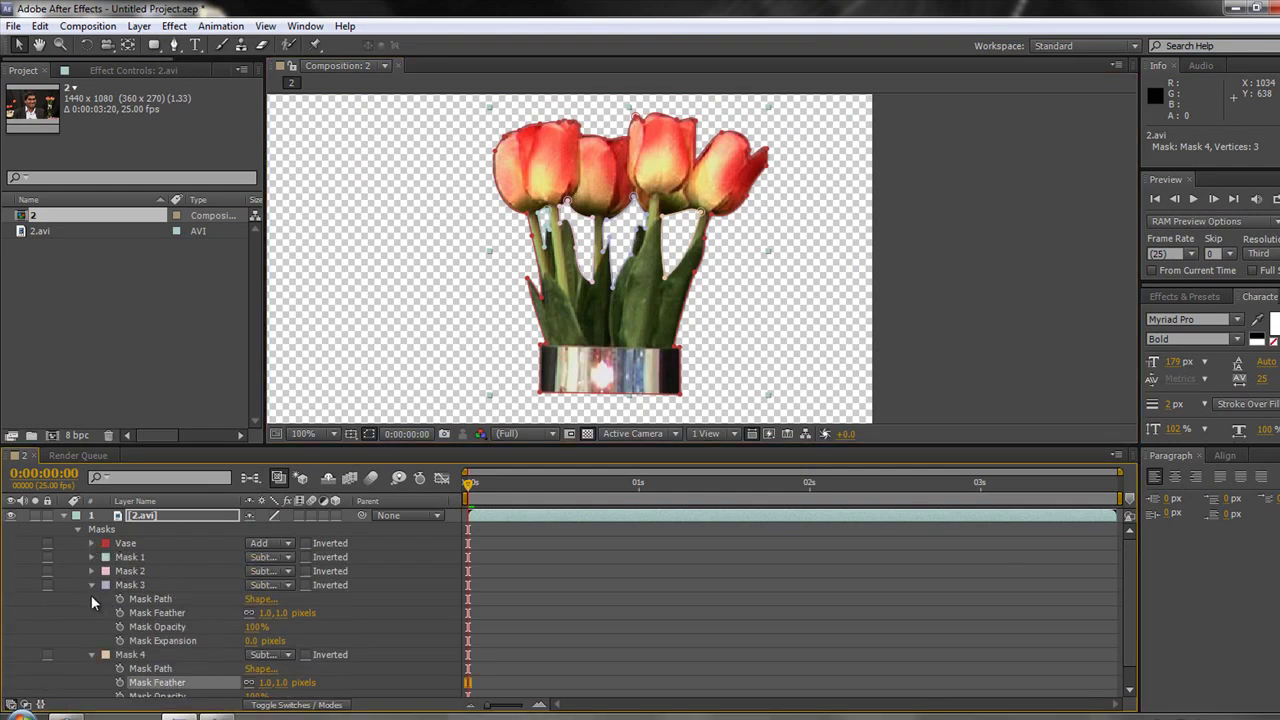
{"action": "left_click", "coordinate": [91, 585]}
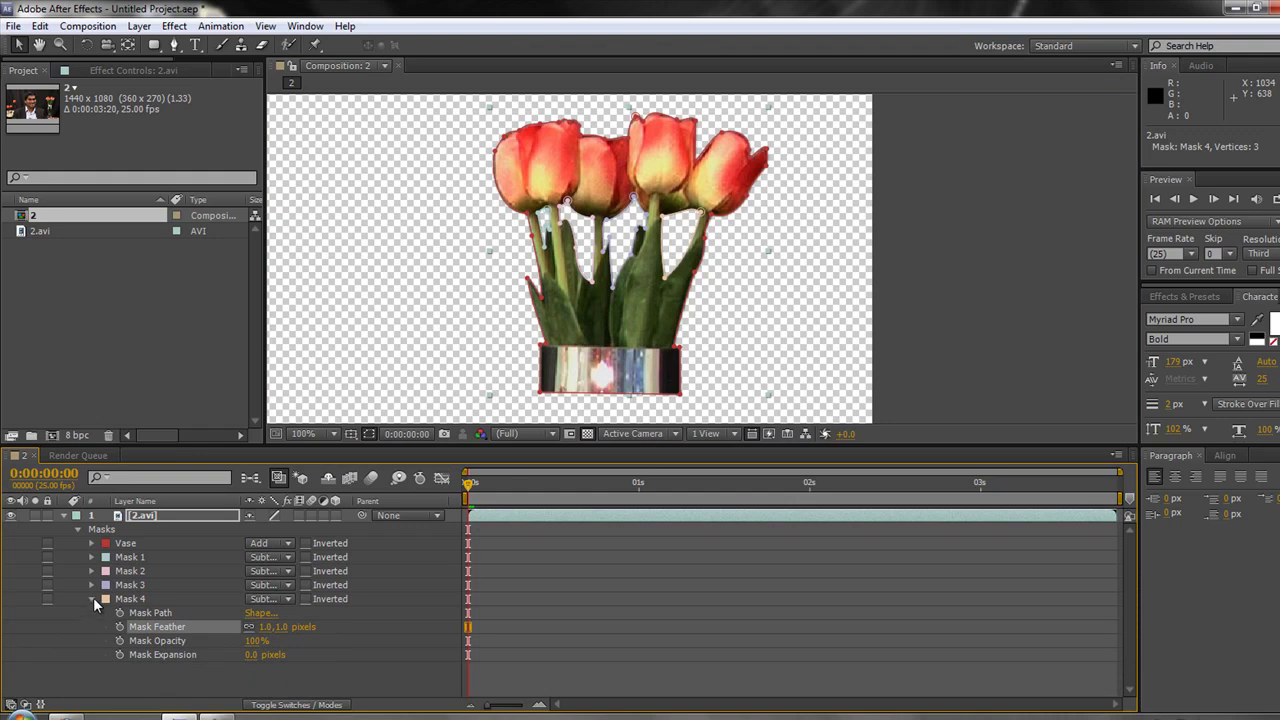
{"action": "left_click", "coordinate": [92, 598]}
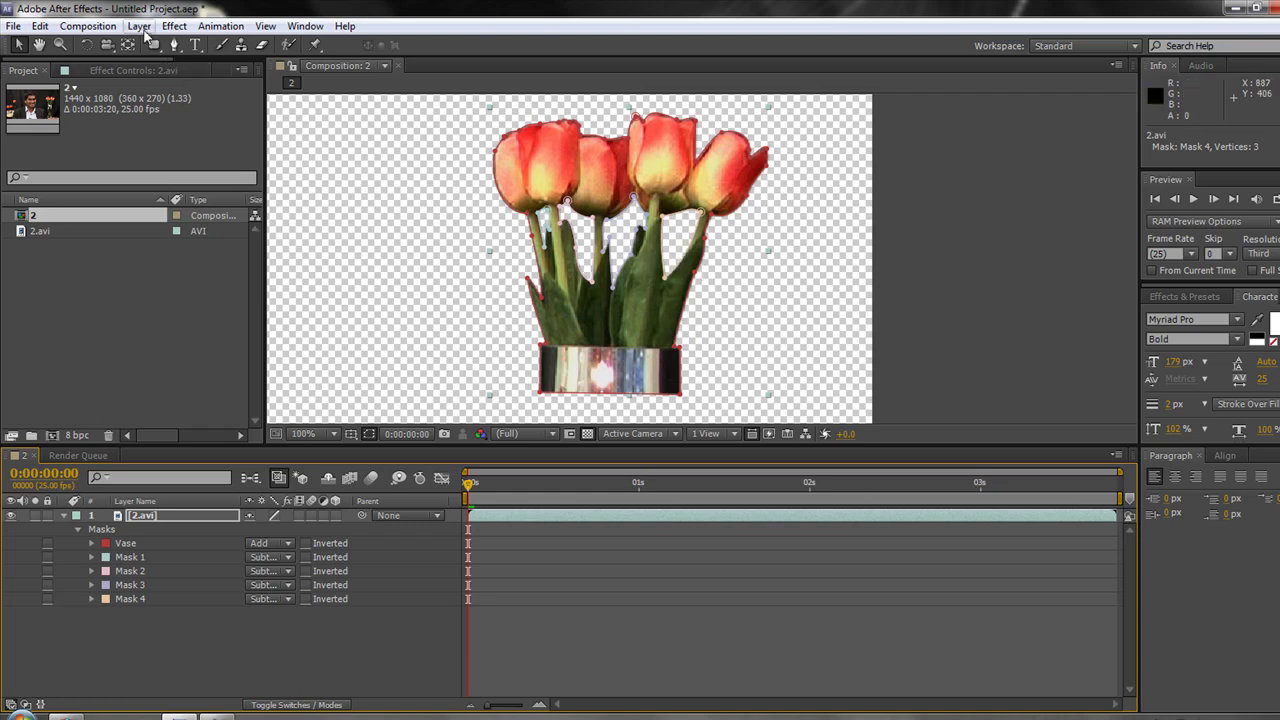
Create a red 1440 x 1080 px solid layer and place it below the 2.avi layer
{"action": "left_click", "coordinate": [139, 27]}
{"action": "mouse_move", "coordinate": [165, 45]}
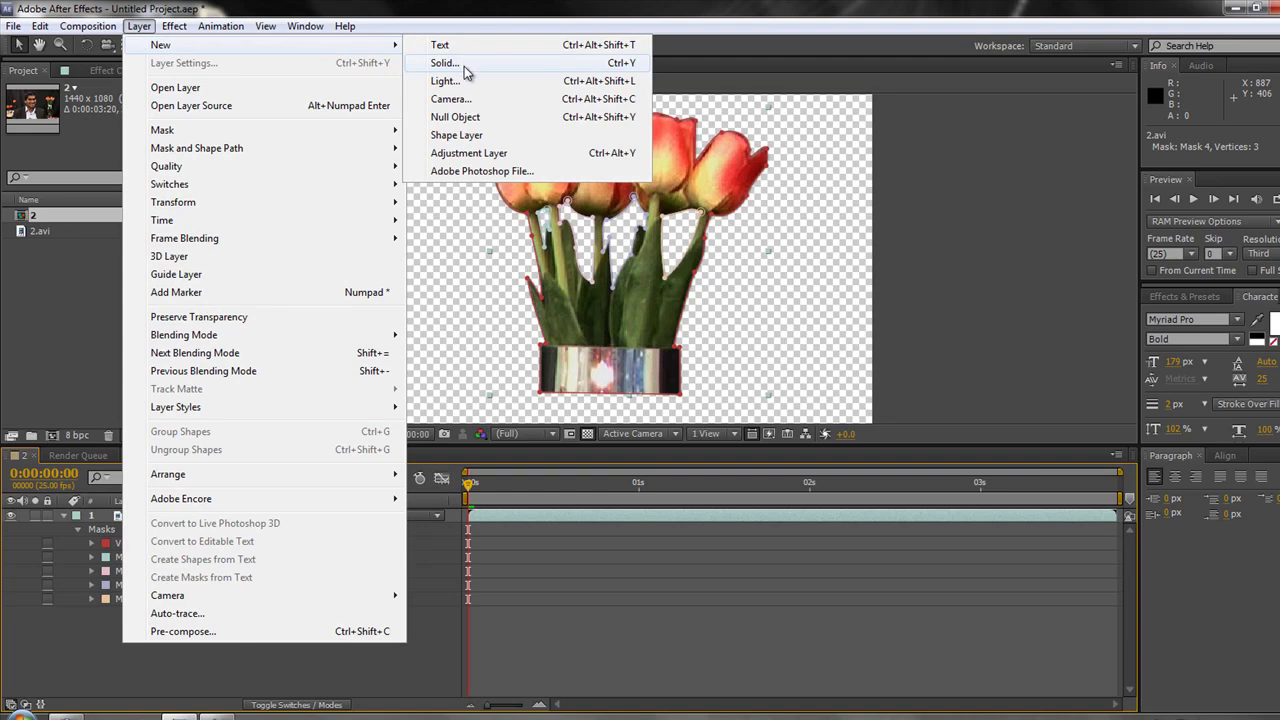
{"action": "left_click", "coordinate": [598, 68]}
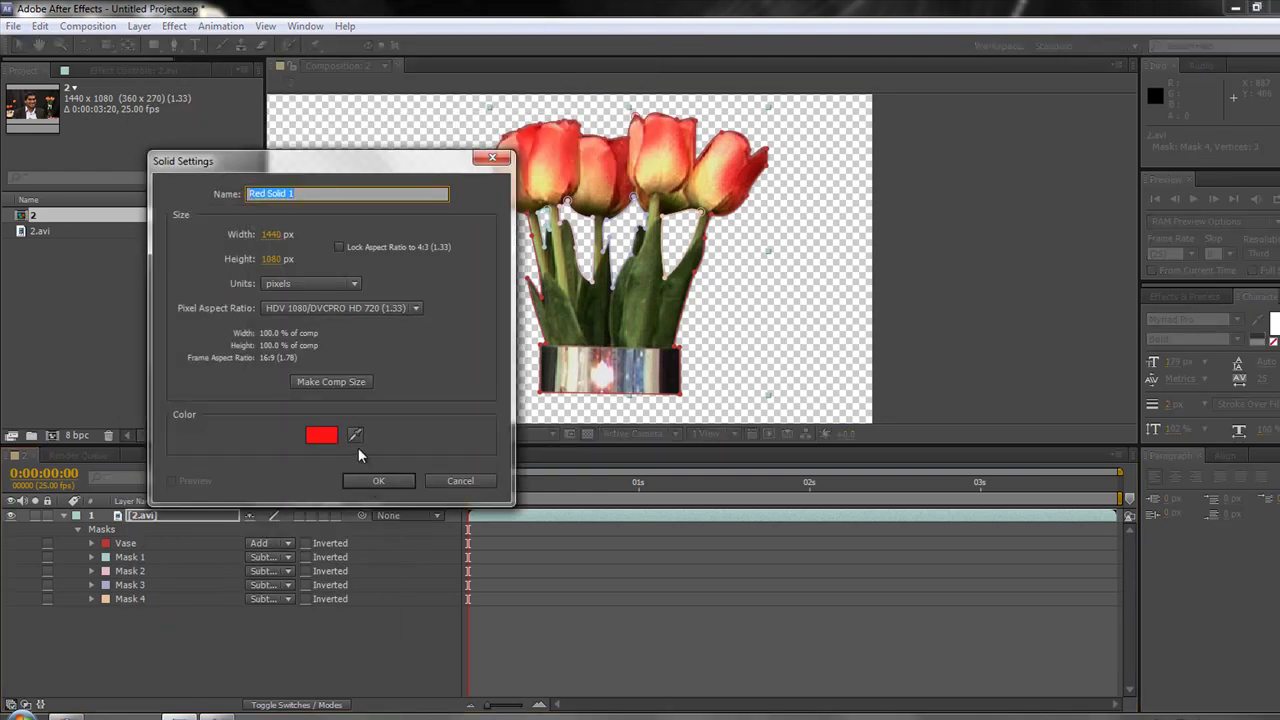
{"action": "left_click", "coordinate": [380, 481]}
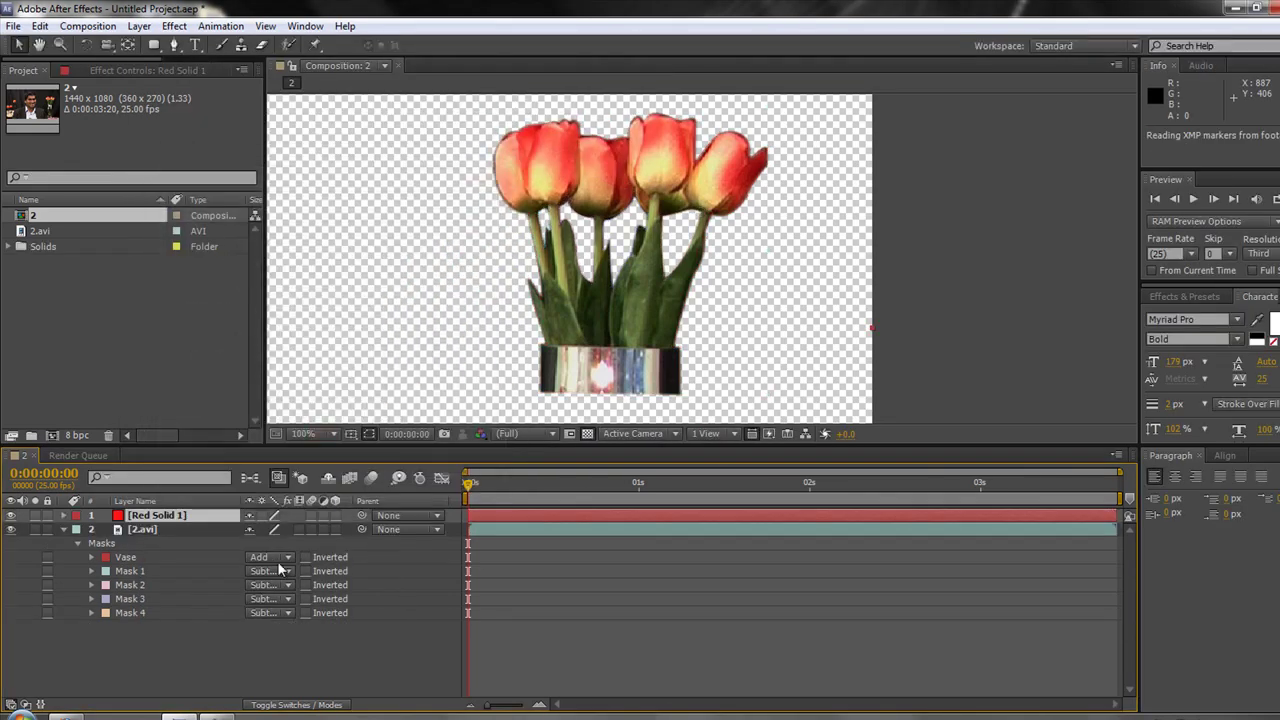
{"action": "left_click_drag", "start_coordinate": [165, 517], "coordinate": [165, 625]}
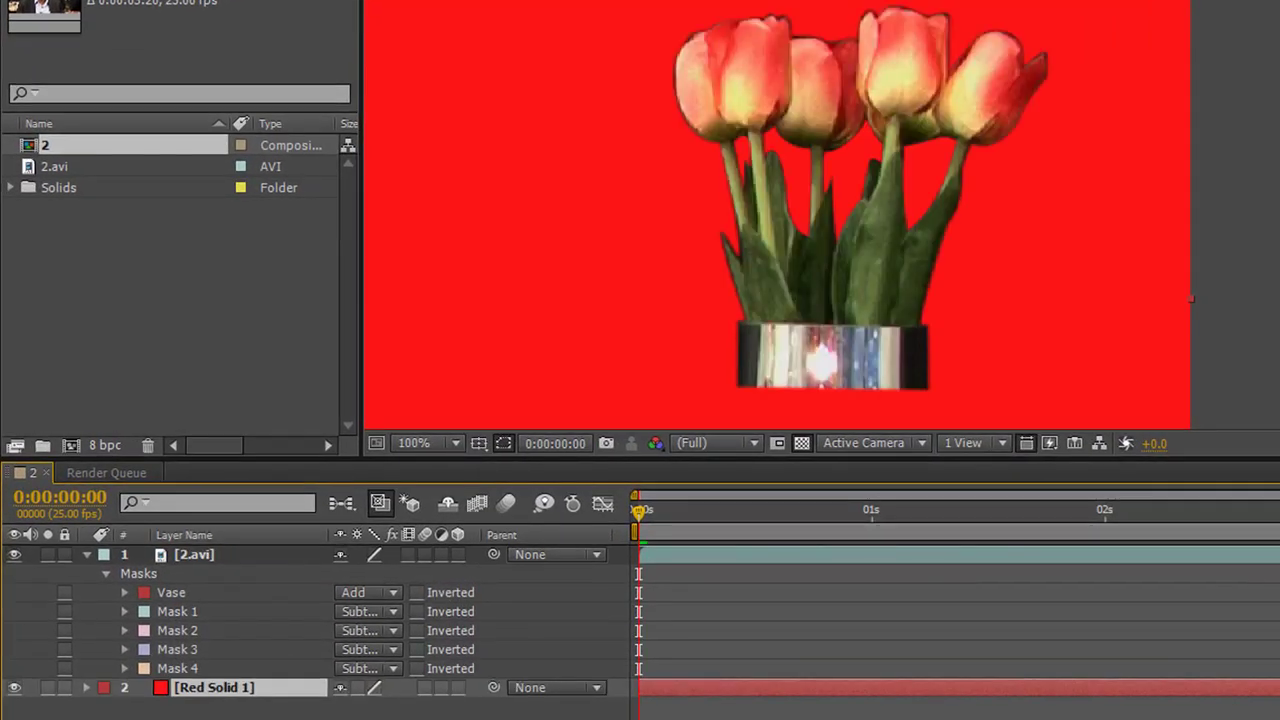
Copy Mask 4, the rightmost stem gap, from the 2.avi layer onto the Red Solid 1 layer
{"action": "left_click", "coordinate": [177, 611]}
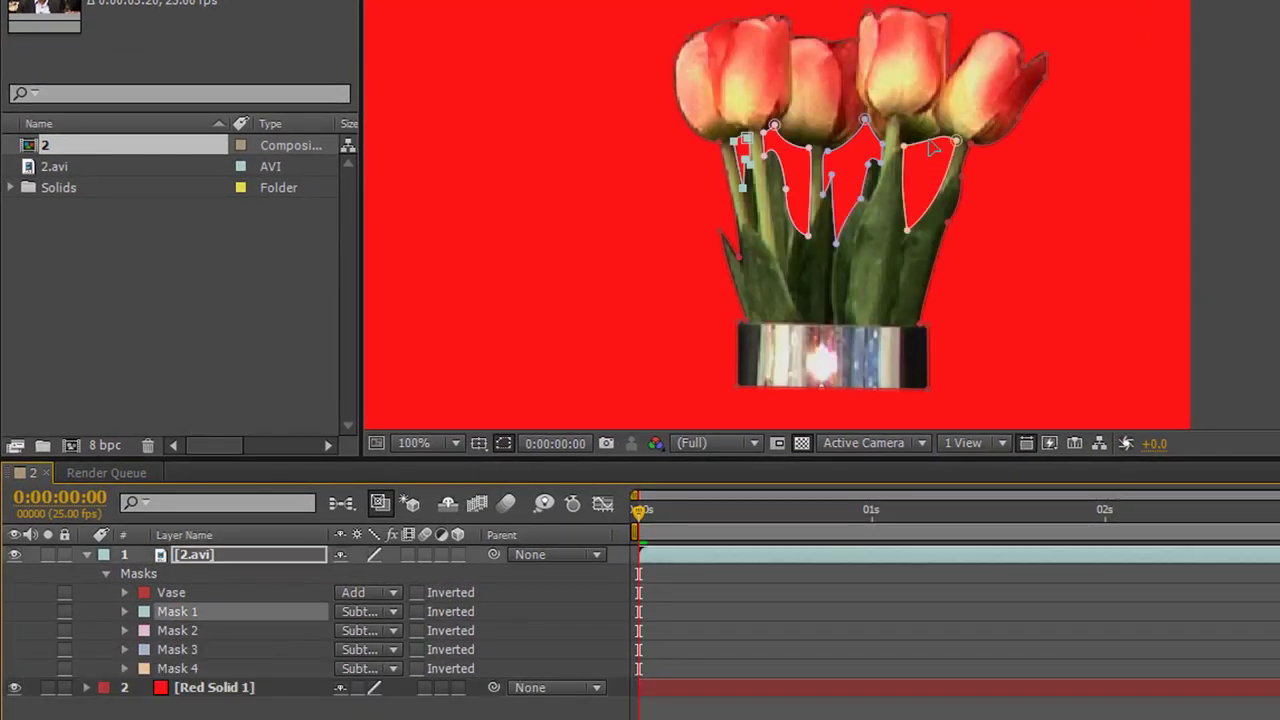
{"action": "left_click", "coordinate": [931, 148]}
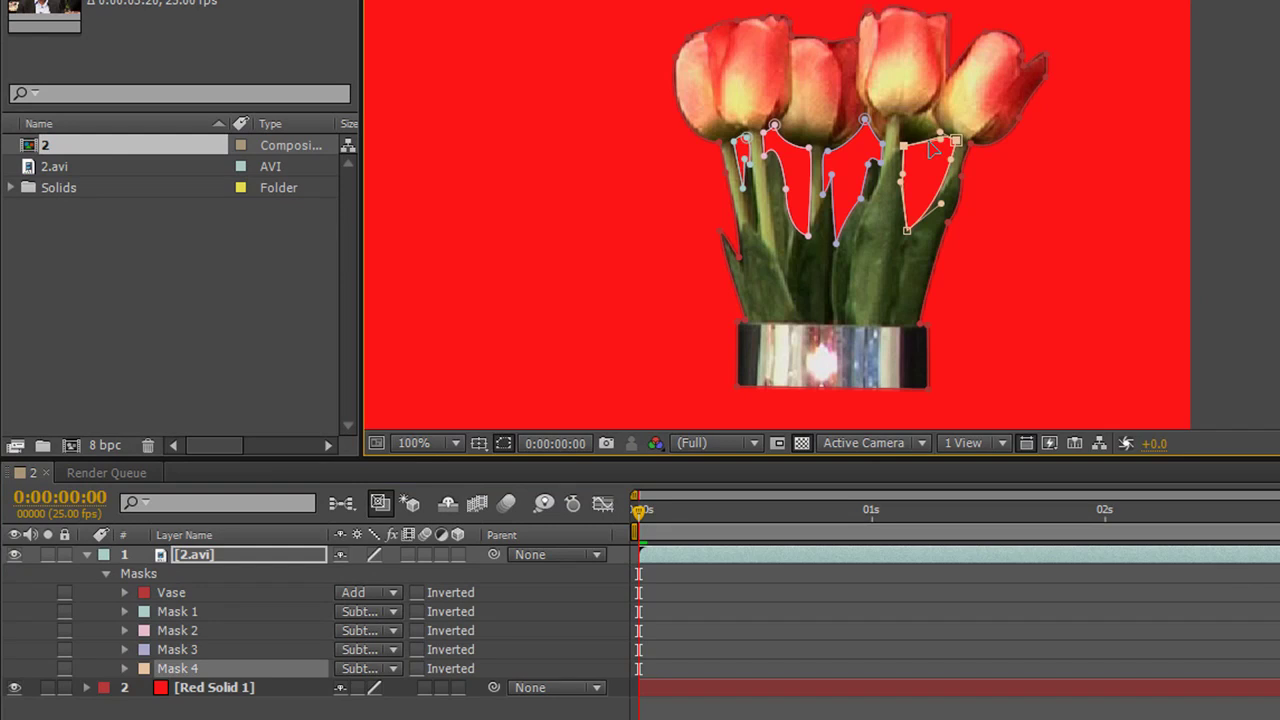
{"action": "left_click", "coordinate": [195, 690]}
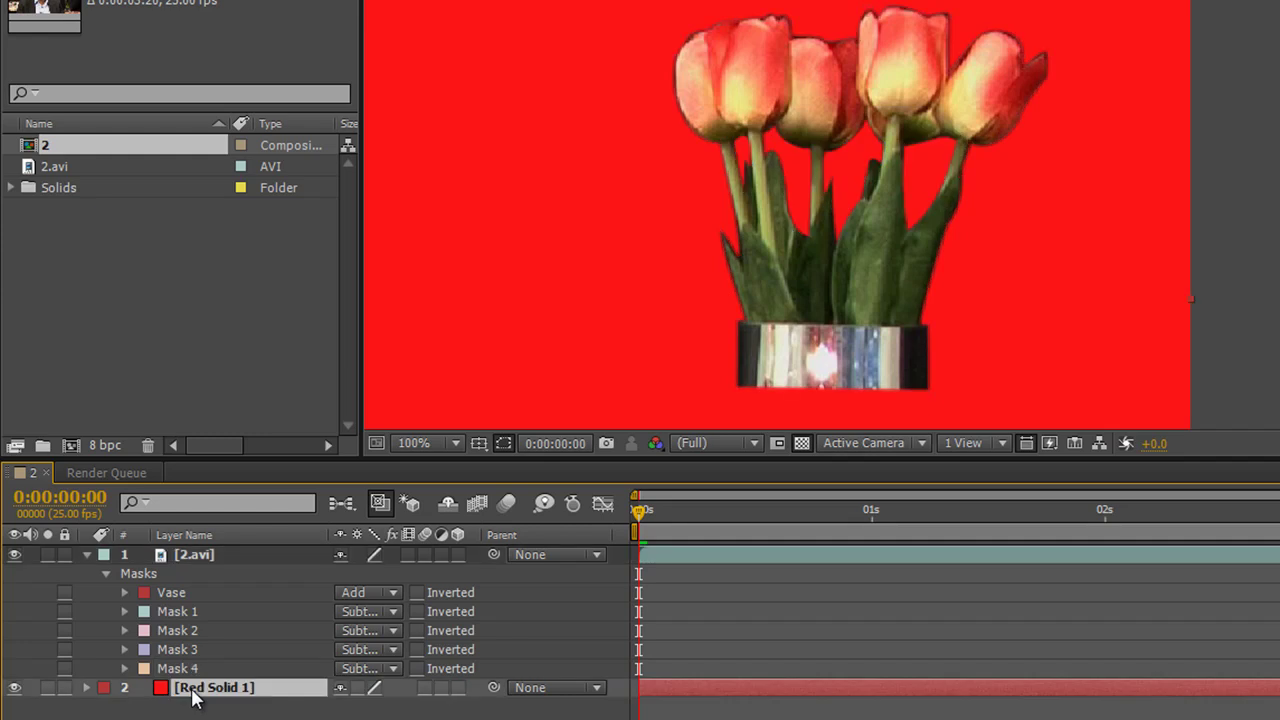
{"action": "key", "text": "ctrl+v"}
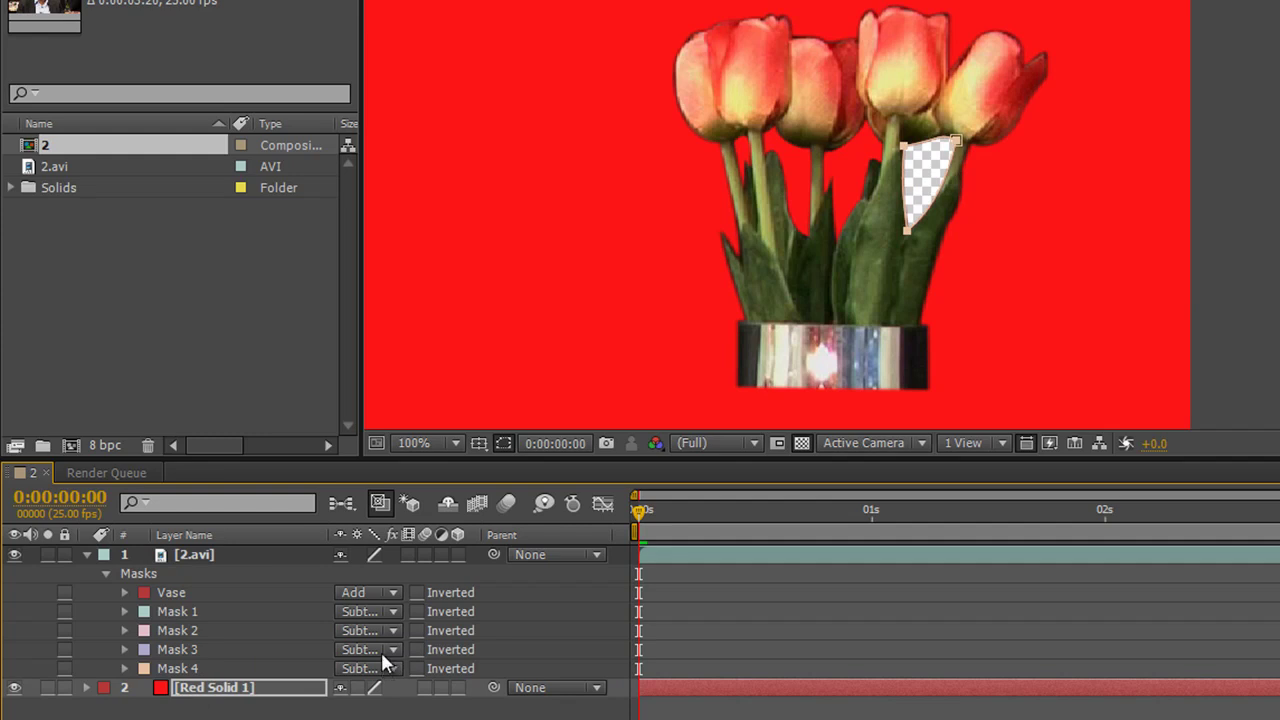
Reveal the pasted Mask 4 on Red Solid 1 and set its mode to Add
{"action": "left_click", "coordinate": [201, 690]}
{"action": "key", "text": "m"}
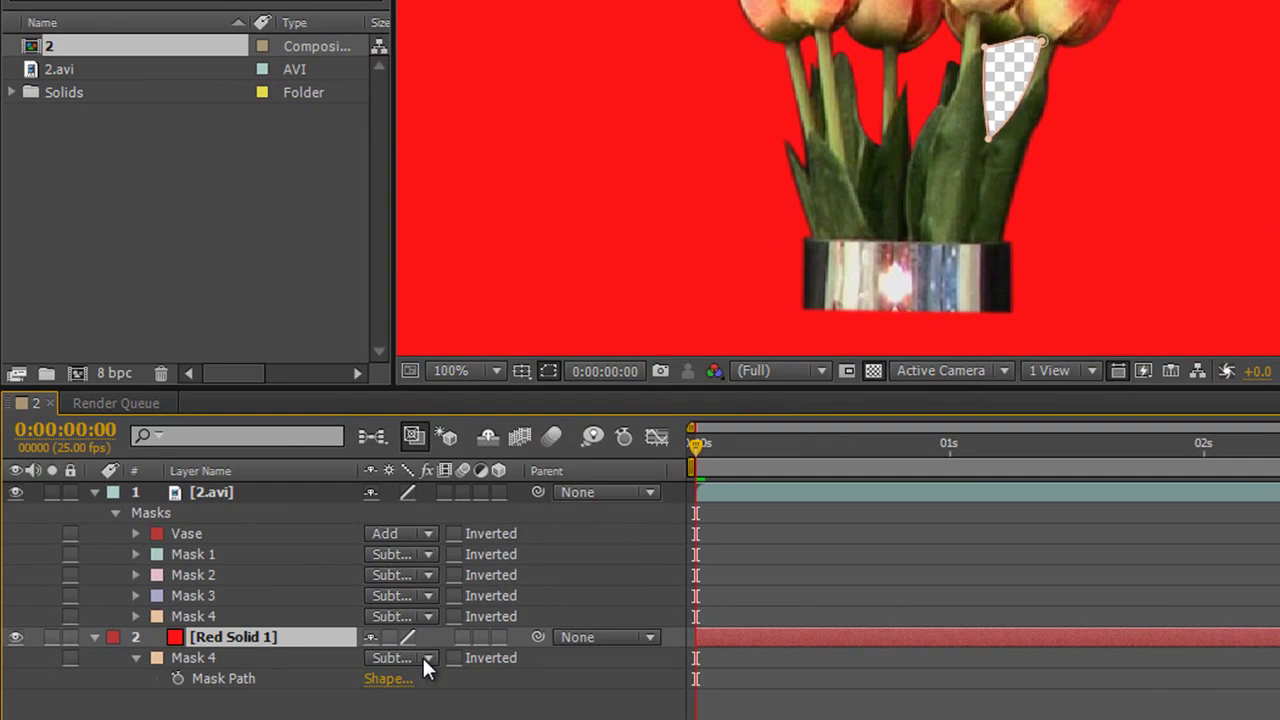
{"action": "left_click", "coordinate": [425, 658]}
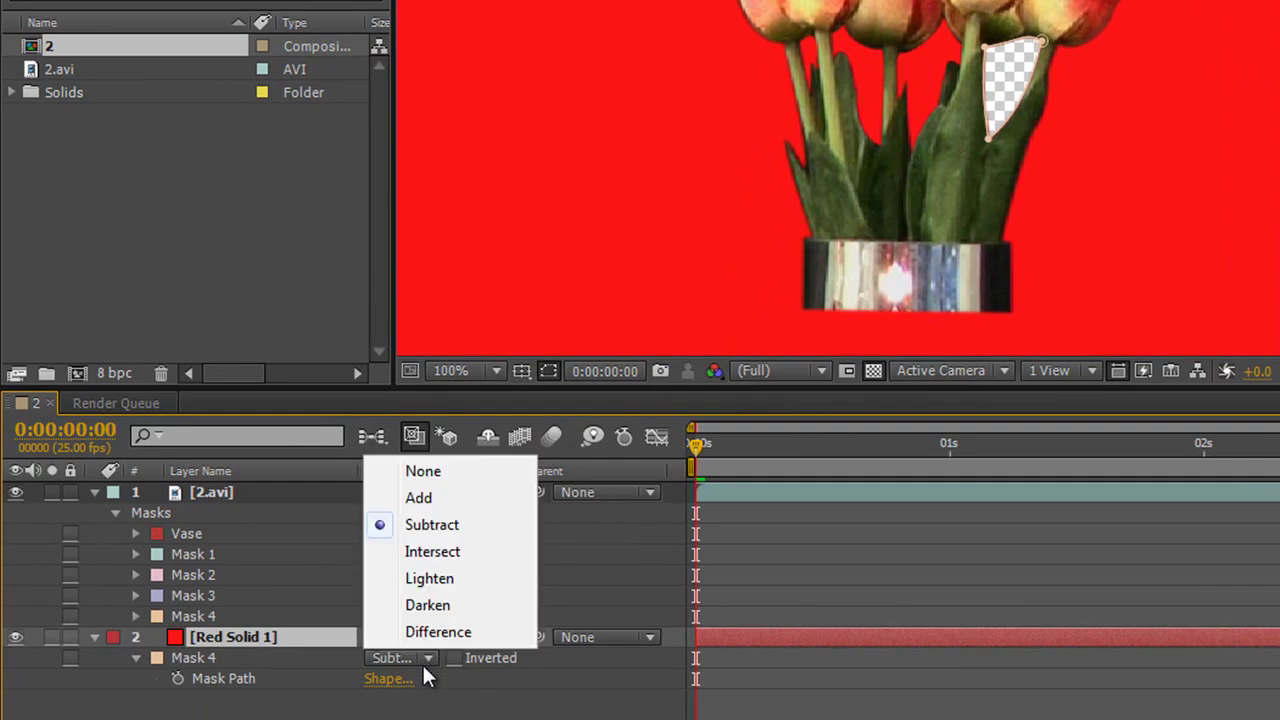
{"action": "left_click", "coordinate": [420, 497]}
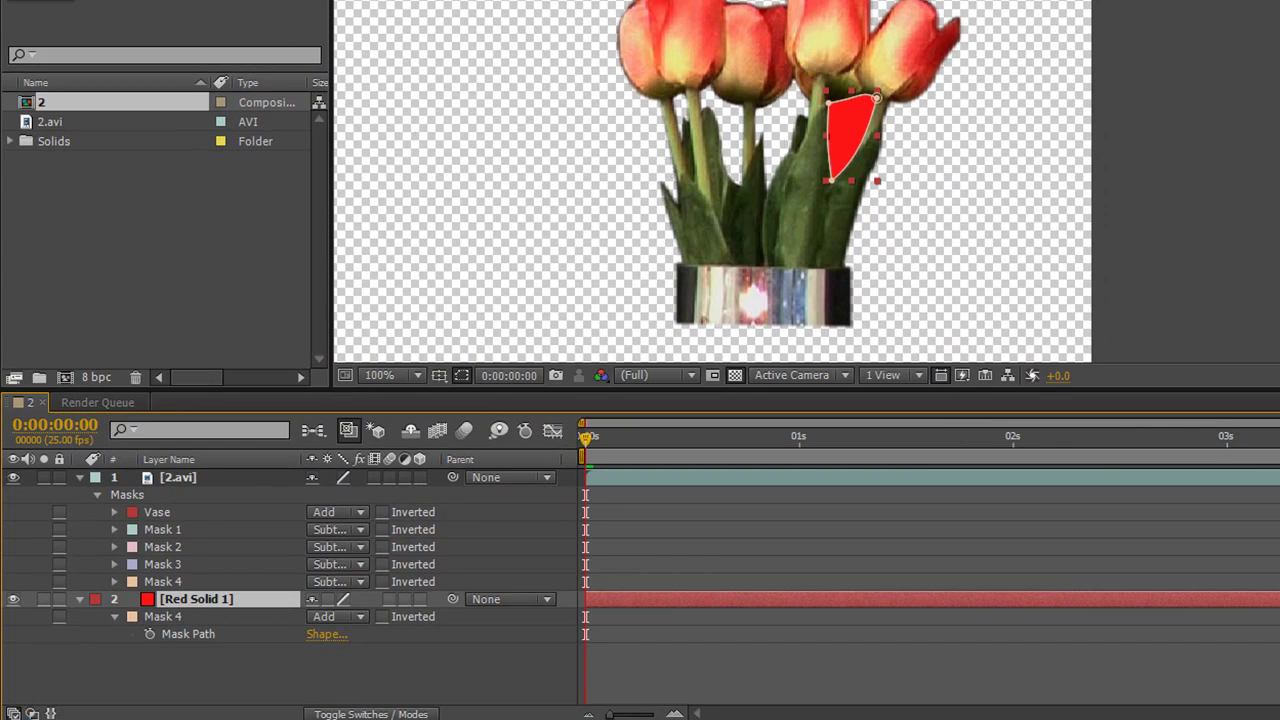
Create a yellow 1440 x 1080 px solid layer with color EBFE16 and place it below Red Solid 1
{"action": "right_click", "coordinate": [155, 599]}
{"action": "mouse_move", "coordinate": [300, 0]}
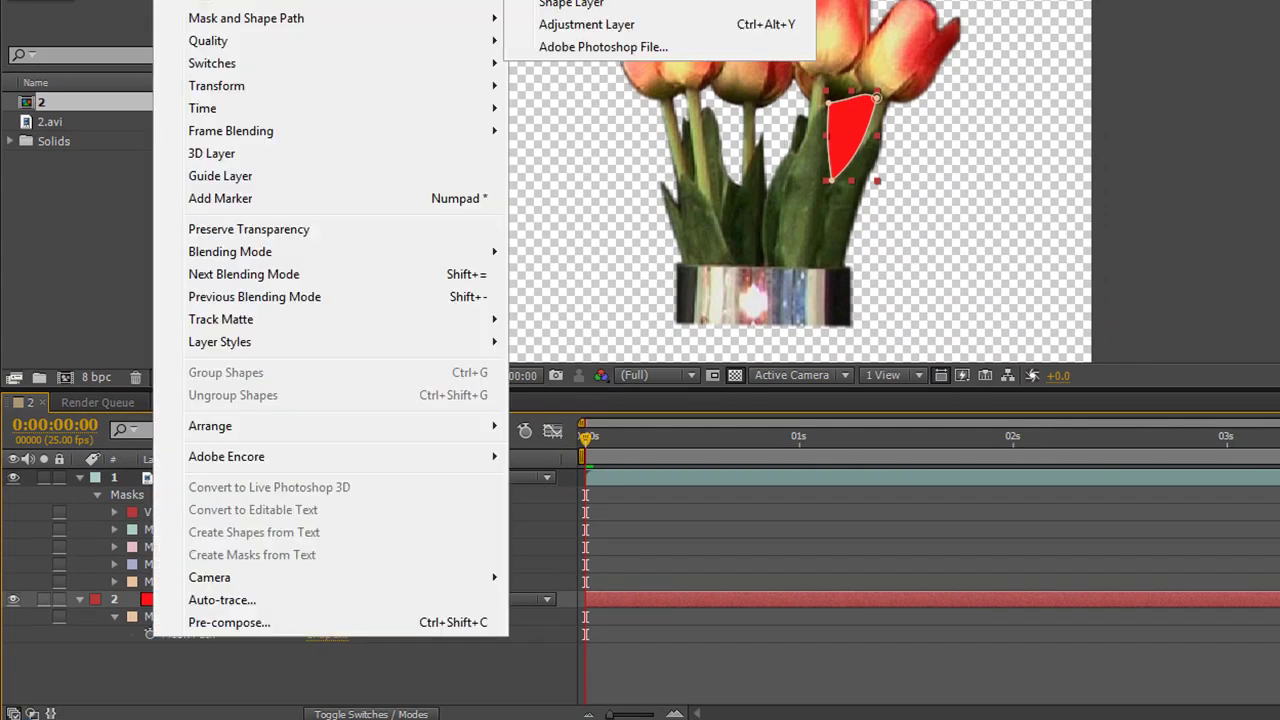
{"action": "left_click", "coordinate": [250, 0]}
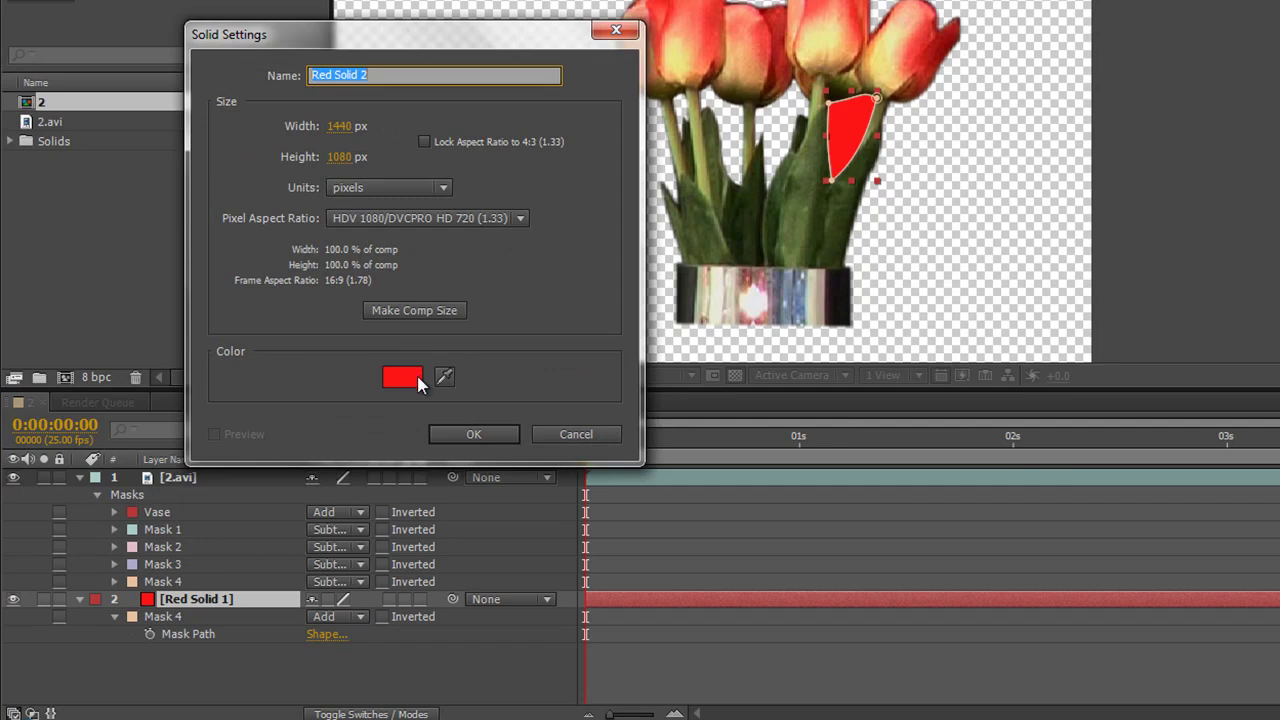
{"action": "left_click", "coordinate": [402, 376]}
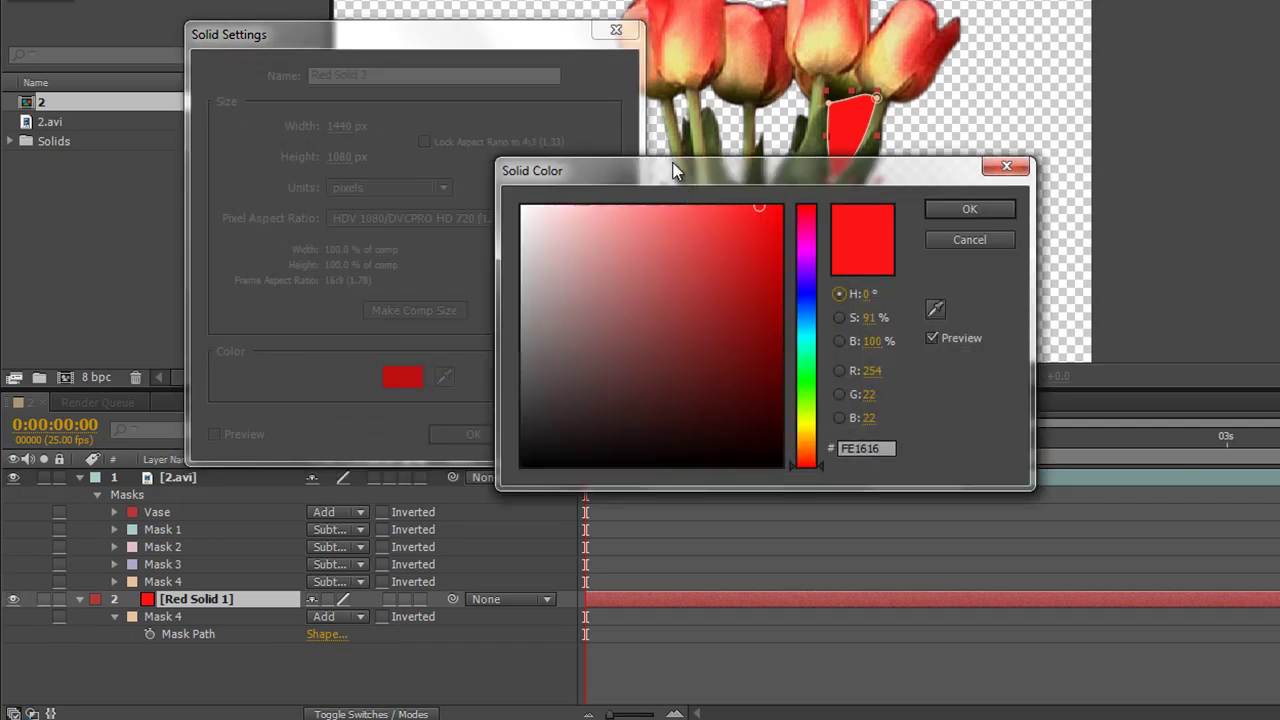
{"action": "left_click", "coordinate": [806, 420]}
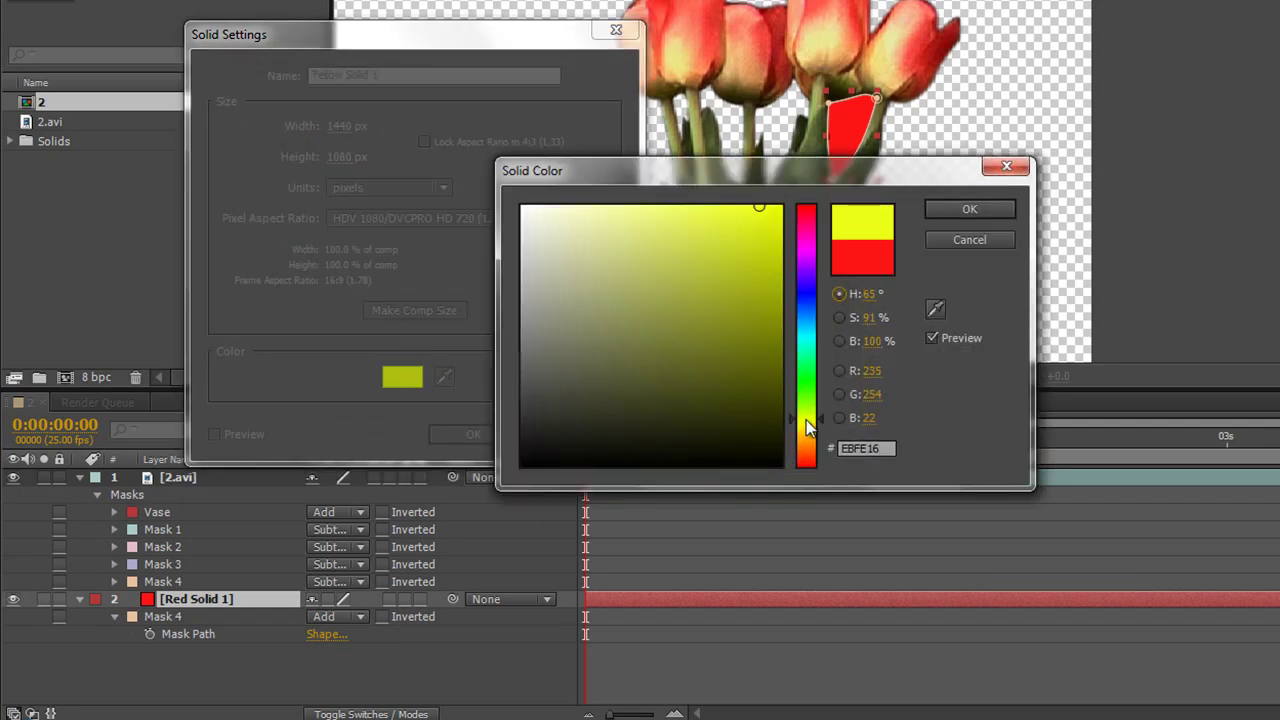
{"action": "left_click", "coordinate": [982, 210]}
{"action": "left_click", "coordinate": [515, 434]}
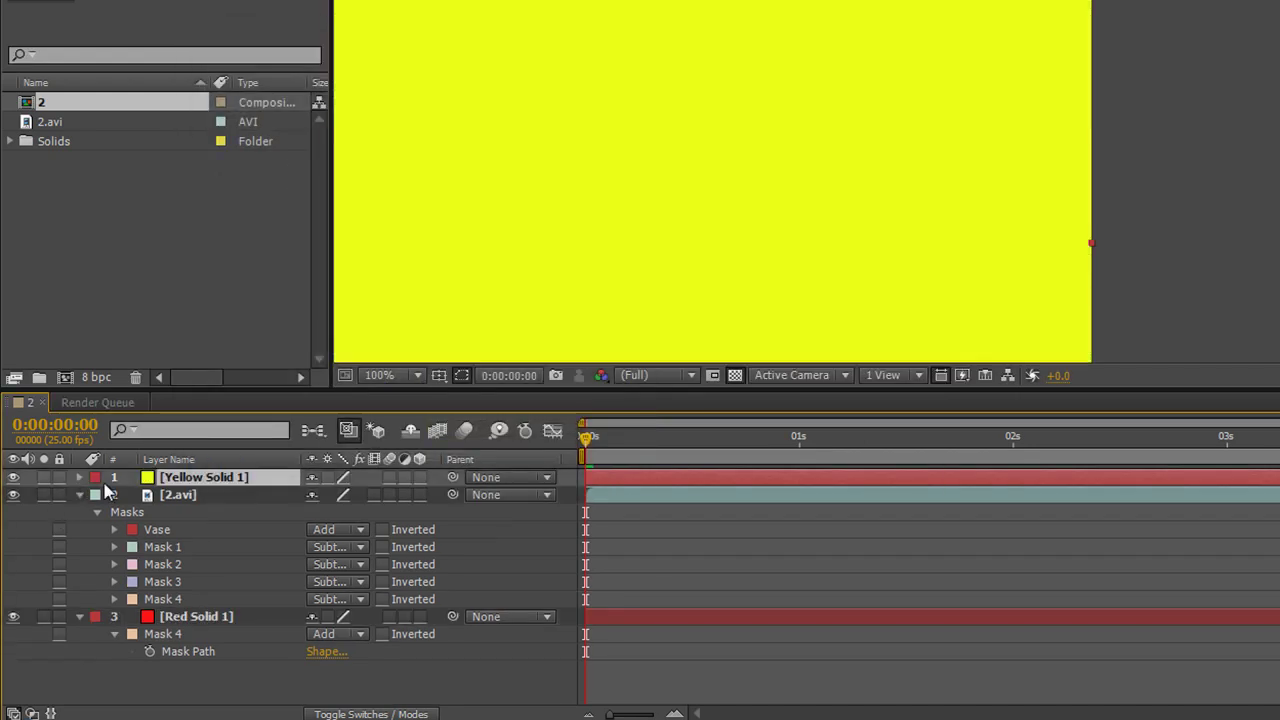
{"action": "left_click_drag", "start_coordinate": [180, 480], "coordinate": [172, 664]}
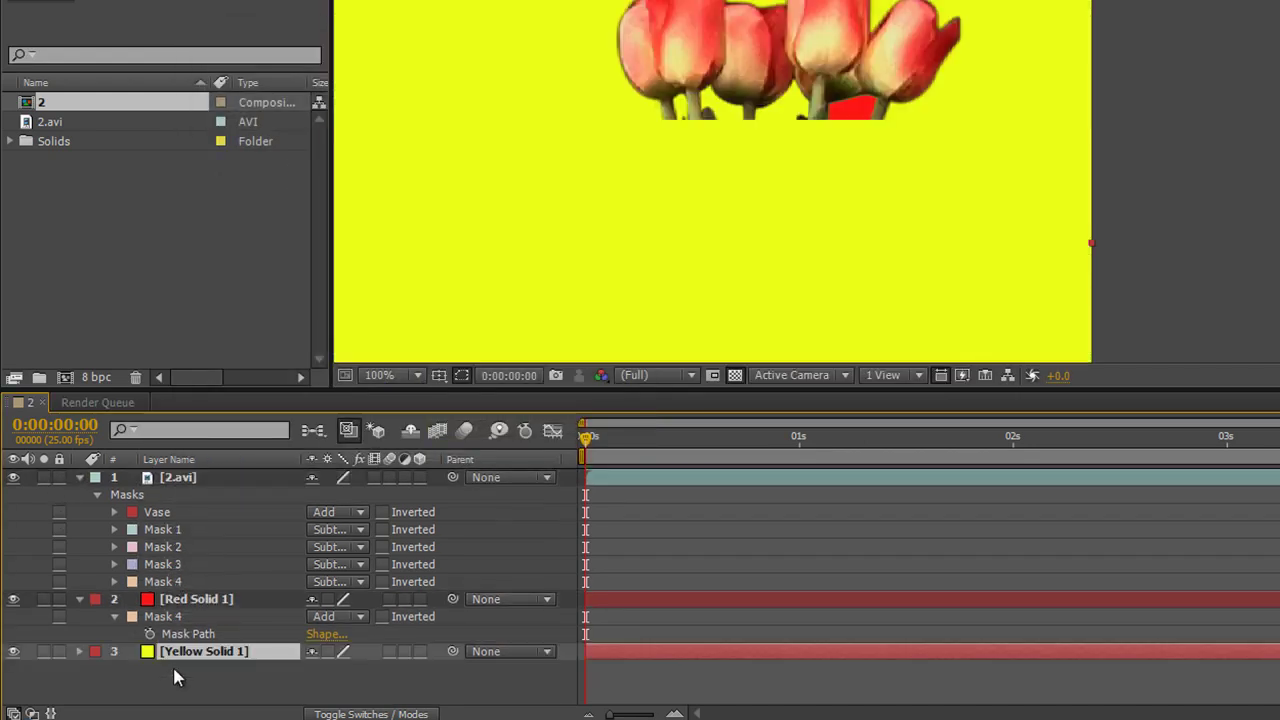
Copy Mask 3 from the 2.avi layer onto Yellow Solid 1 and set the pasted mask's mode to Add
{"action": "left_click", "coordinate": [180, 478]}
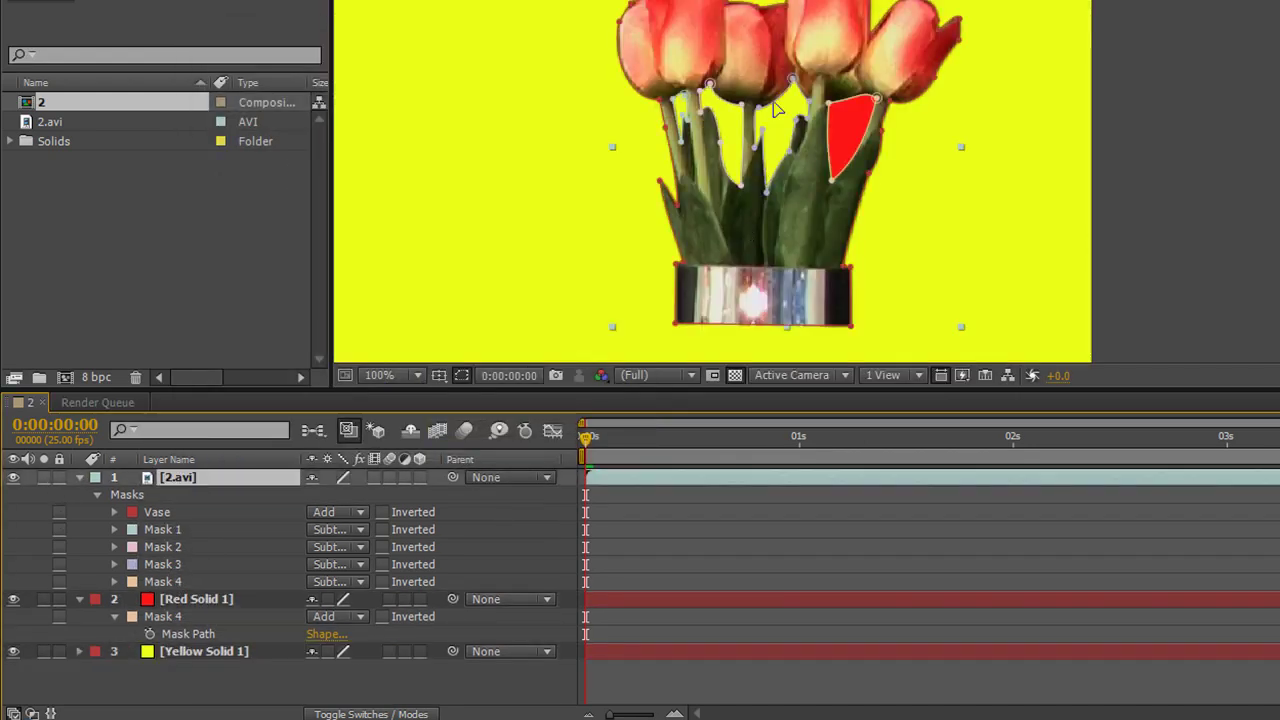
{"action": "left_click", "coordinate": [177, 566]}
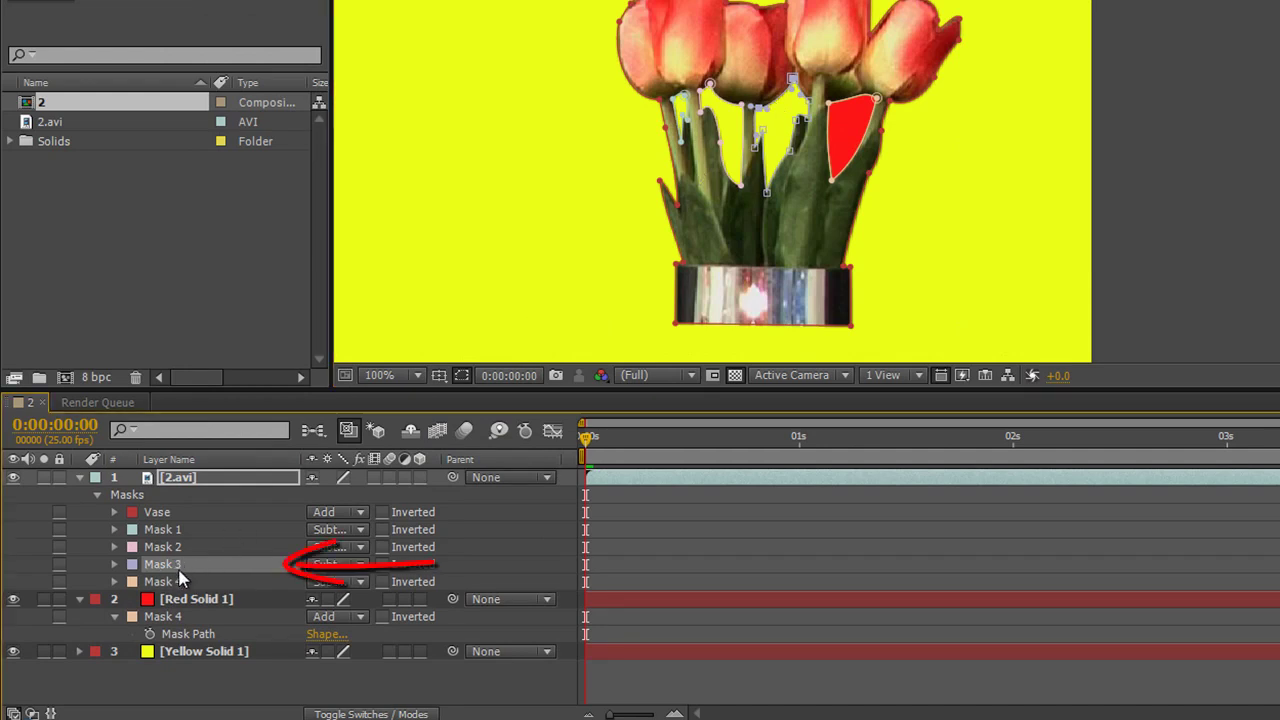
{"action": "left_click", "coordinate": [189, 653]}
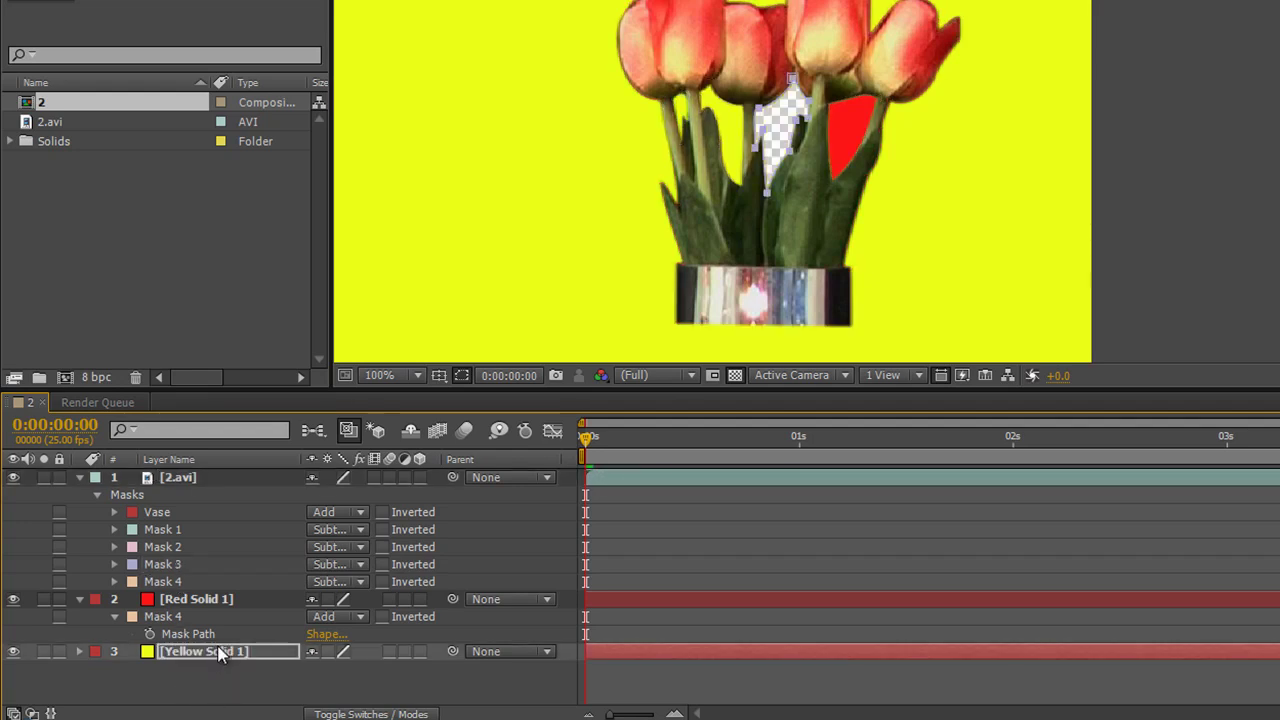
{"action": "key", "text": "m"}
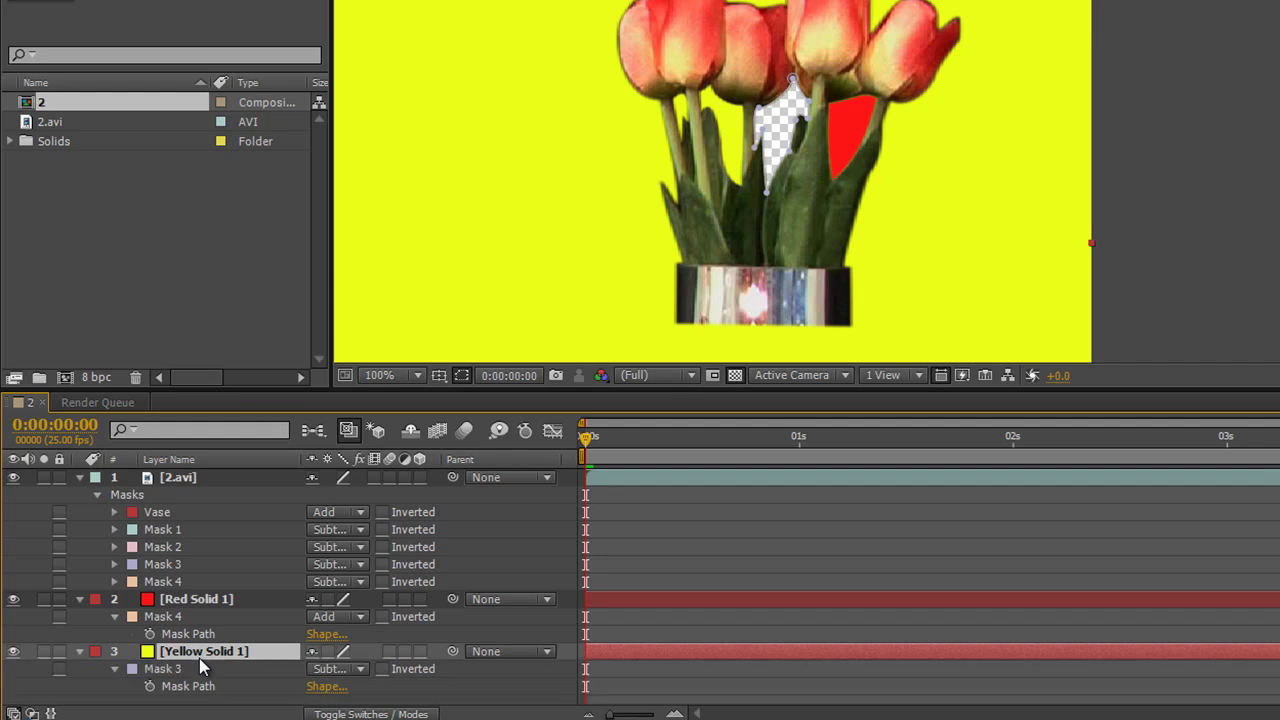
{"action": "left_click", "coordinate": [360, 678]}
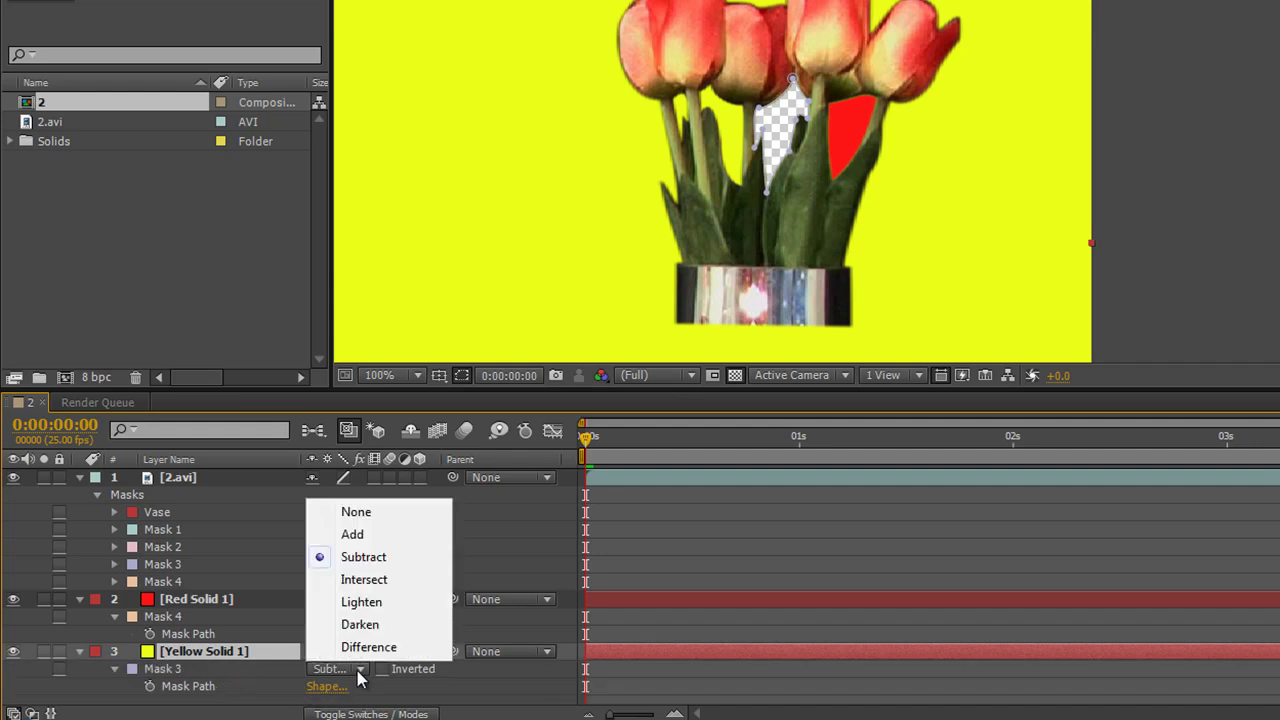
{"action": "left_click", "coordinate": [360, 531]}
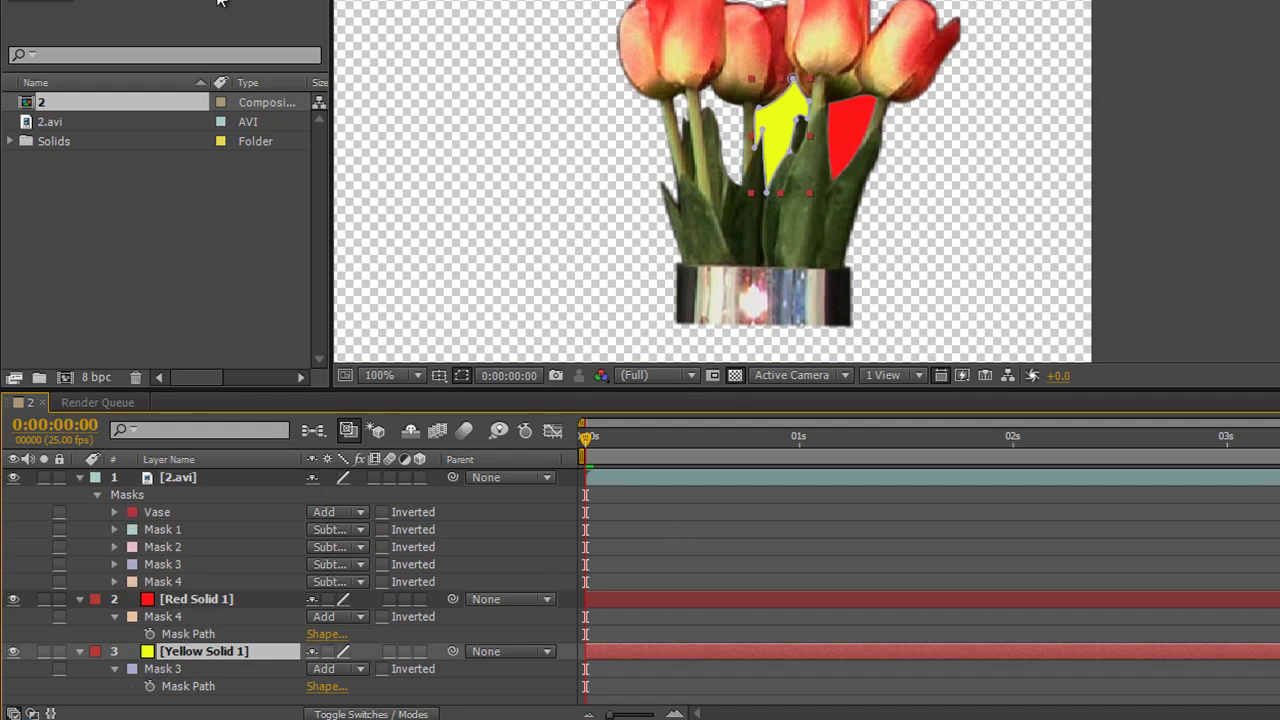
Create a blue 1440 x 1080 px solid layer with color 1C17EC and place it below Yellow Solid 1
{"action": "left_click", "coordinate": [170, 0]}
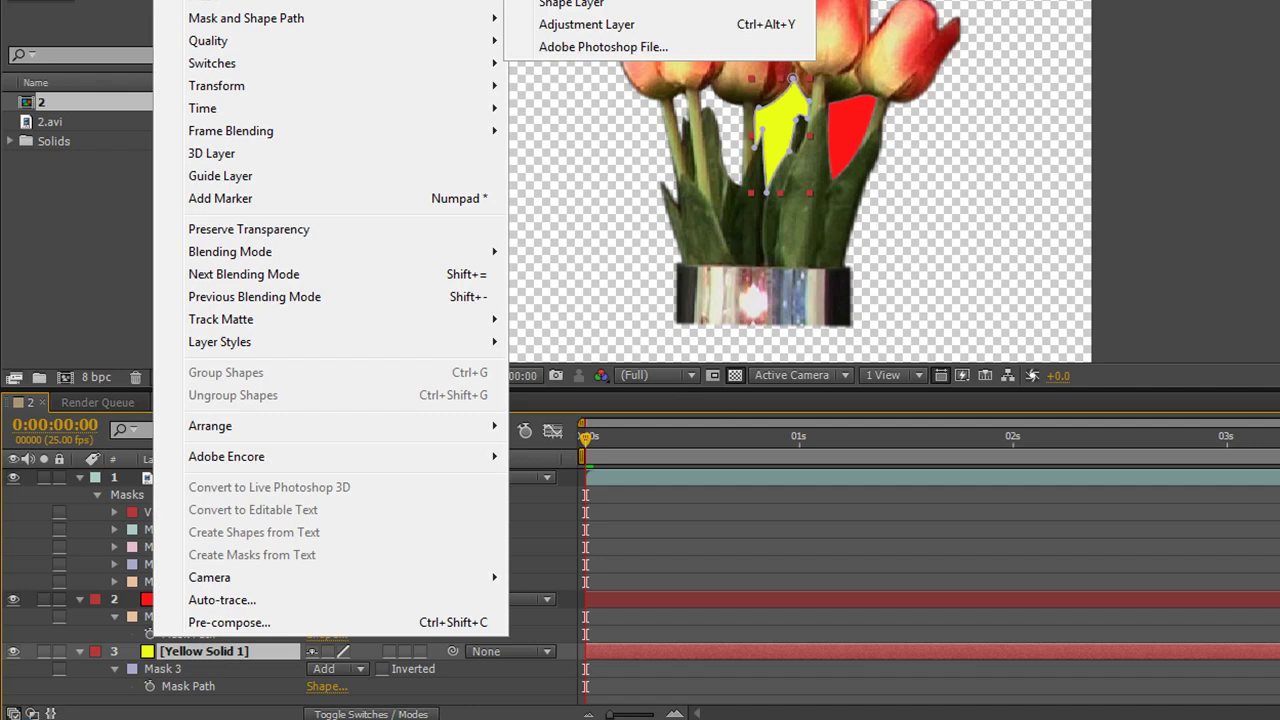
{"action": "left_click", "coordinate": [240, 0]}
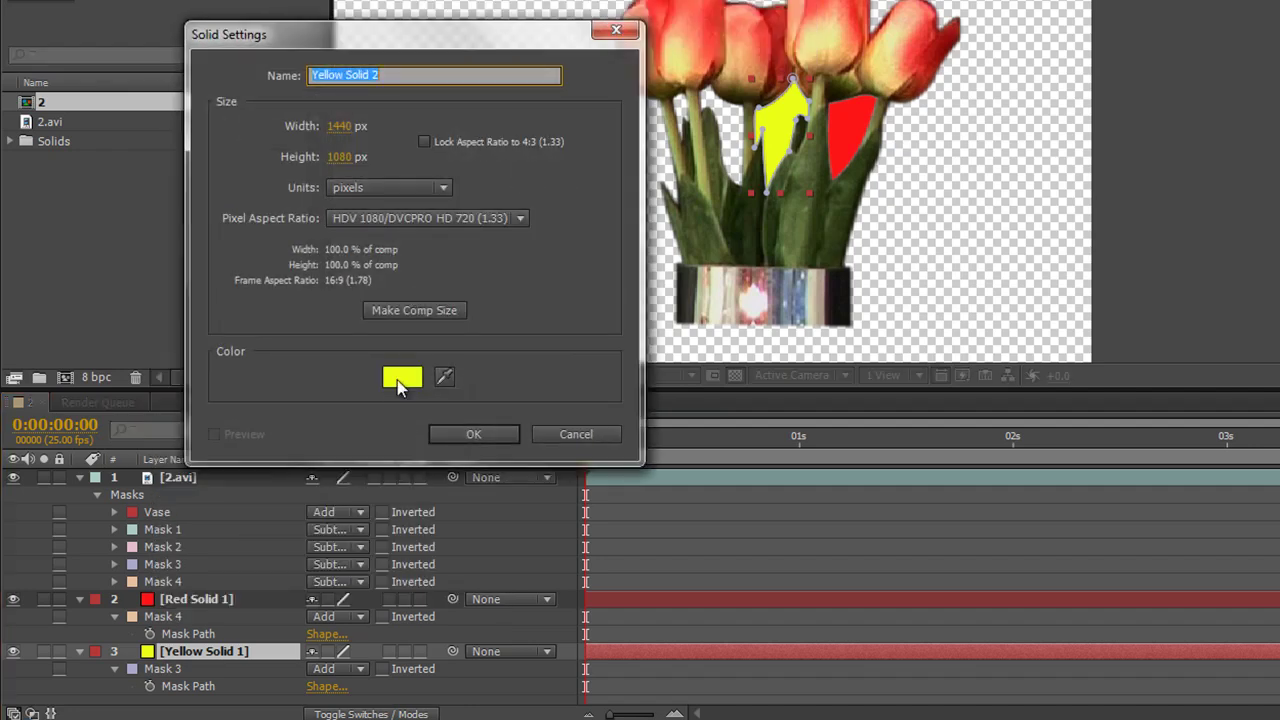
{"action": "left_click", "coordinate": [405, 376]}
{"action": "left_click", "coordinate": [806, 305]}
{"action": "left_click", "coordinate": [966, 209]}
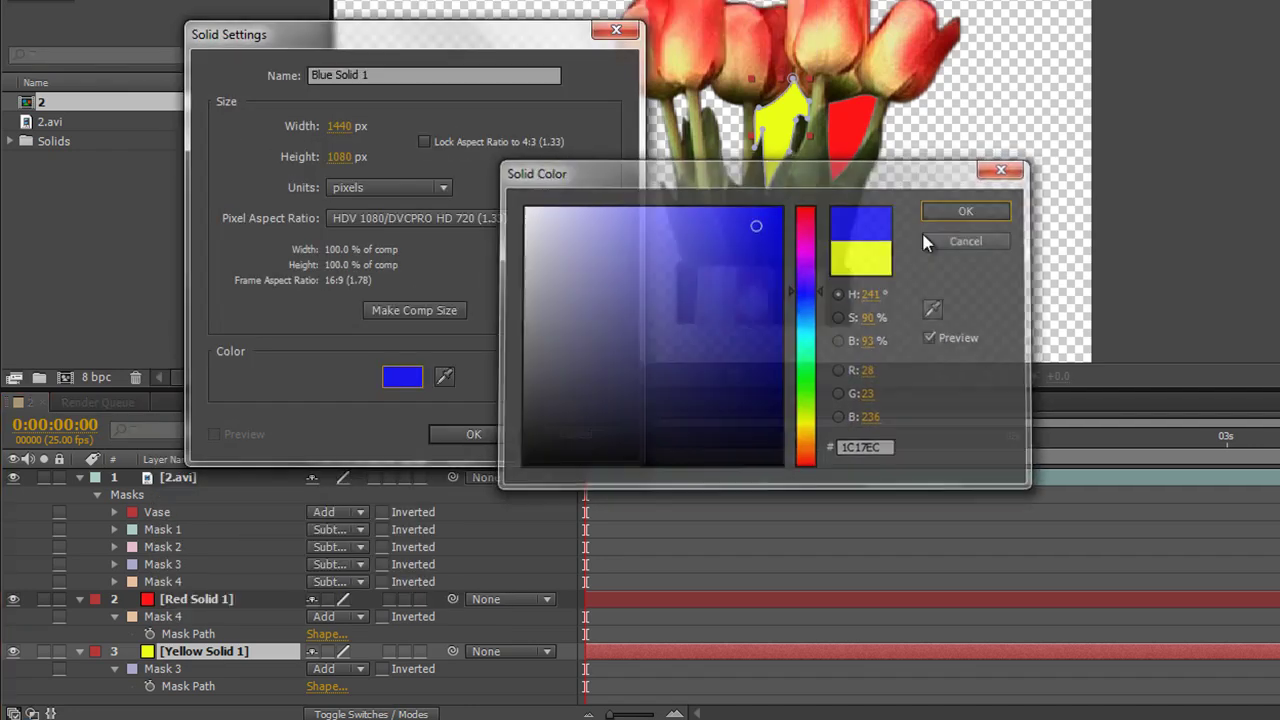
{"action": "left_click", "coordinate": [490, 432]}
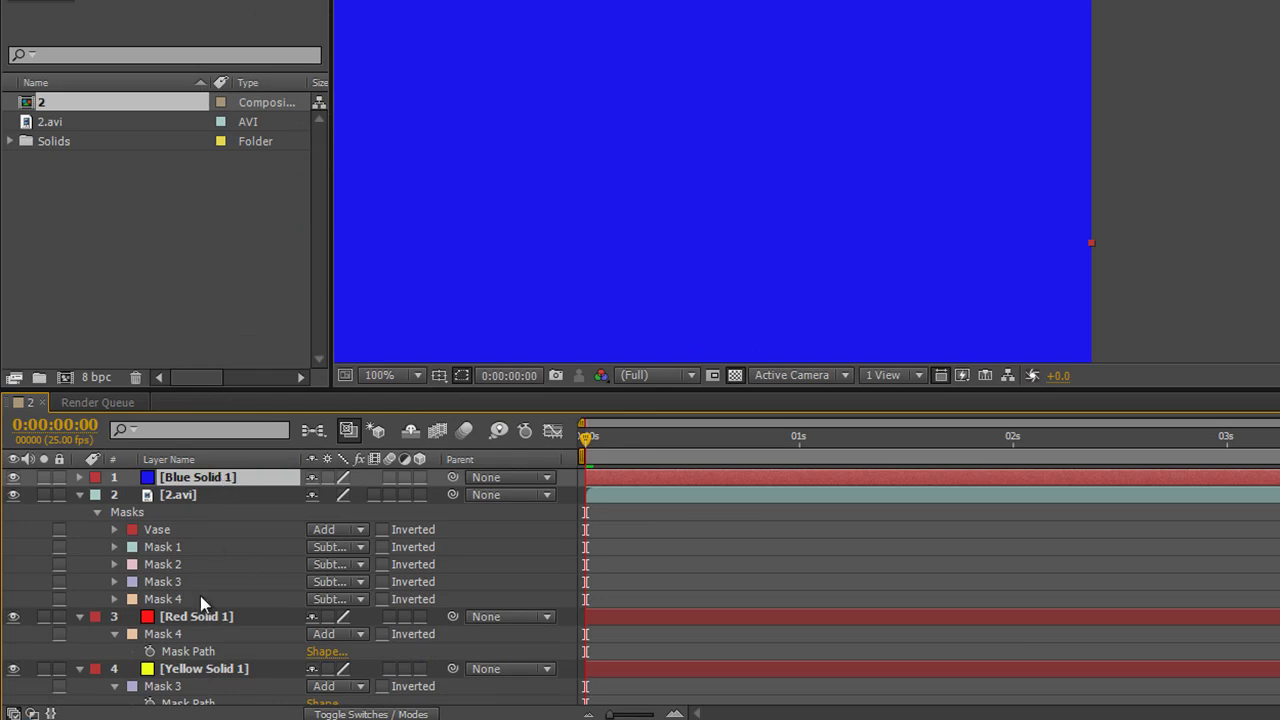
{"action": "left_click", "coordinate": [79, 616]}
{"action": "left_click", "coordinate": [78, 634]}
{"action": "left_click_drag", "start_coordinate": [224, 617], "coordinate": [228, 672]}
Copy Mask 2 from the 2.avi layer onto Blue Solid 1 and set the pasted mask's mode to Add
{"action": "left_click", "coordinate": [193, 478]}
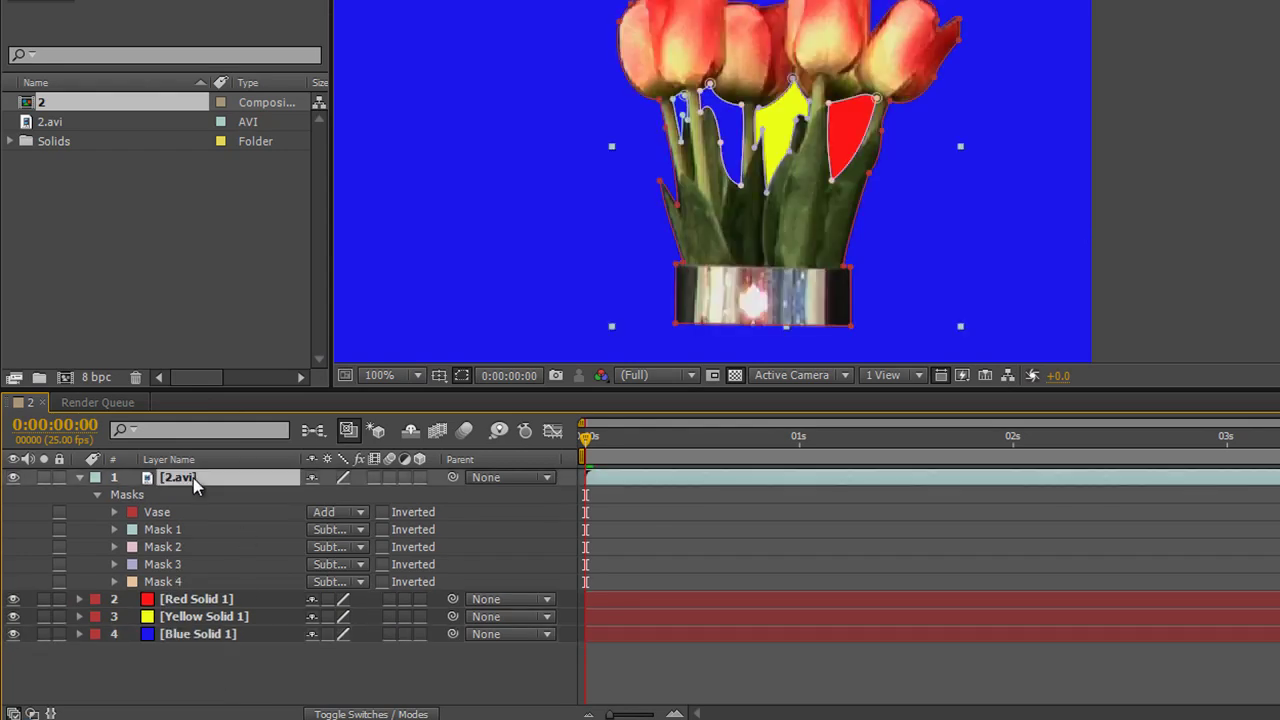
{"action": "left_click", "coordinate": [745, 175]}
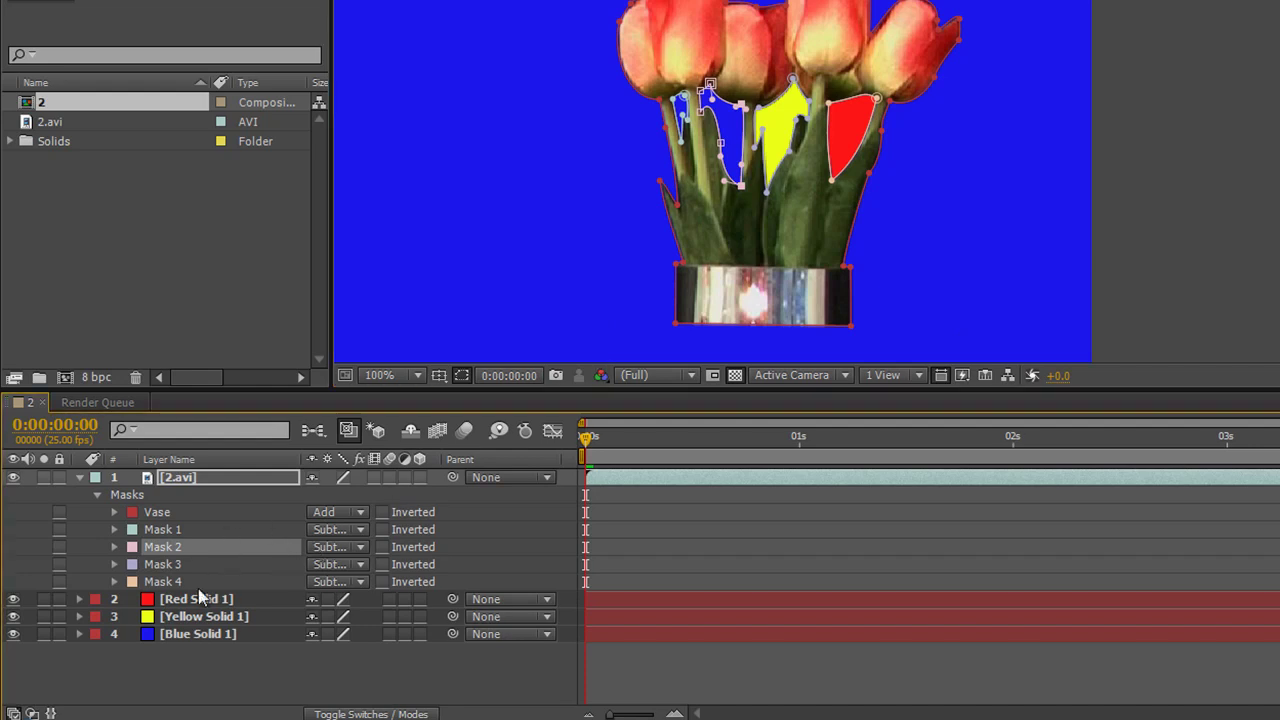
{"action": "left_click", "coordinate": [196, 638]}
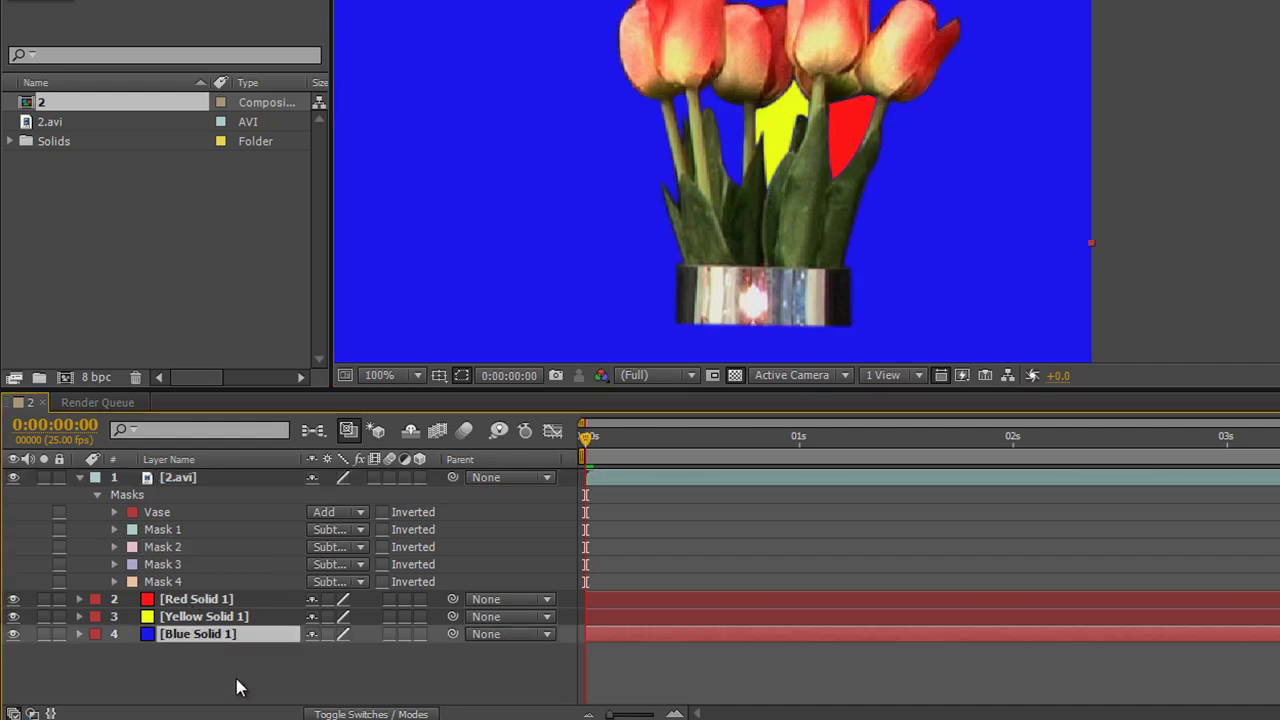
{"action": "left_click", "coordinate": [240, 687]}
{"action": "left_click", "coordinate": [212, 638]}
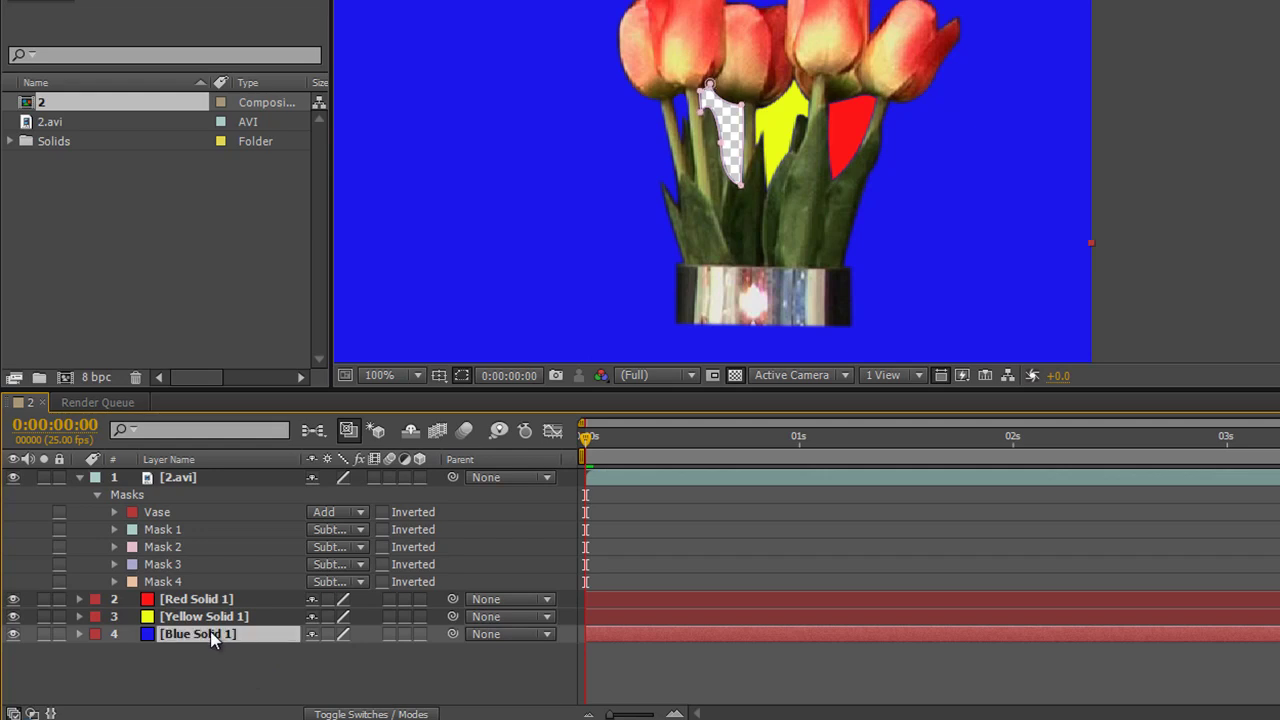
{"action": "key", "text": "m"}
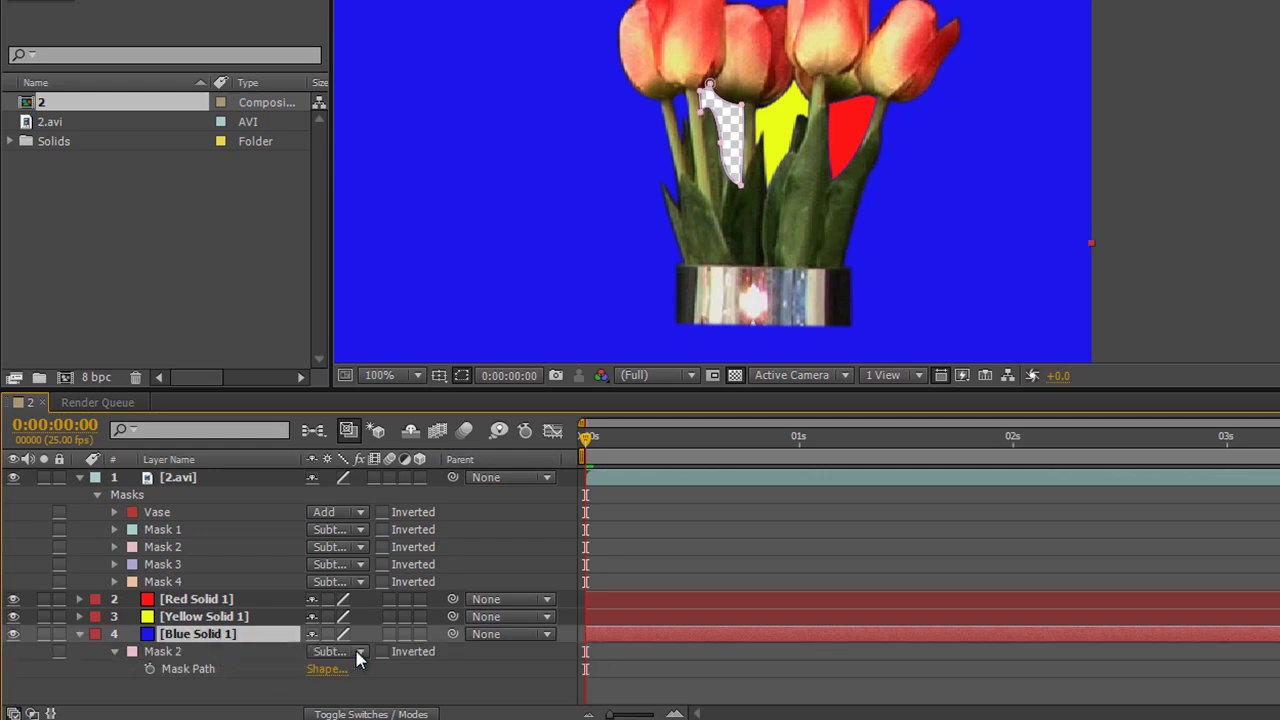
{"action": "left_click", "coordinate": [356, 651]}
{"action": "left_click", "coordinate": [352, 516]}
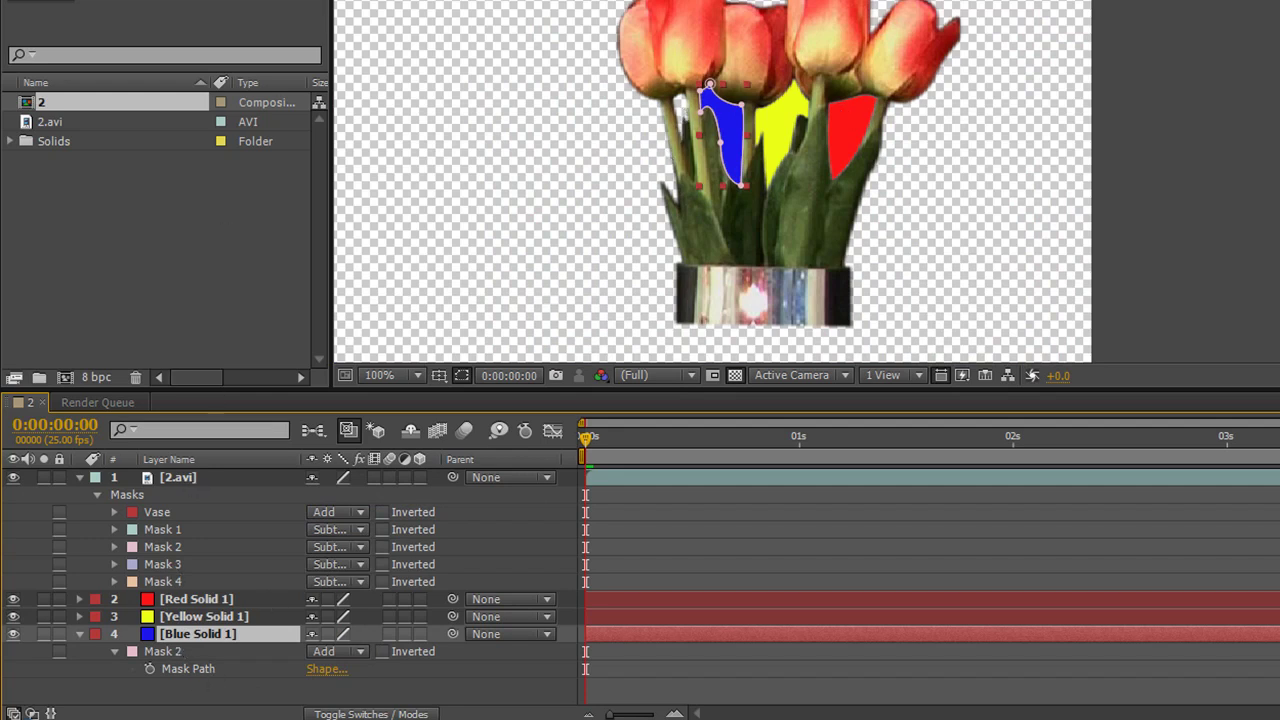
Create a green 1440 x 1080 px solid layer and place it below Blue Solid 1
{"action": "right_click", "coordinate": [160, 634]}
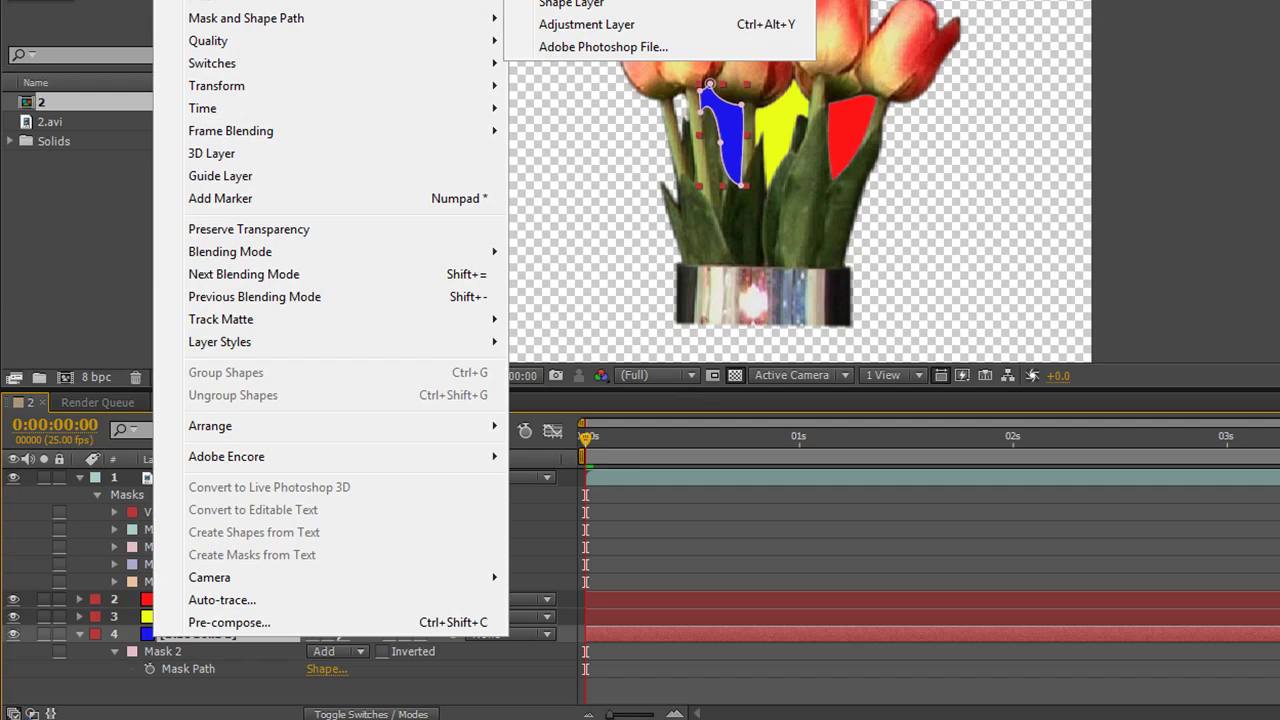
{"action": "left_click", "coordinate": [250, 2]}
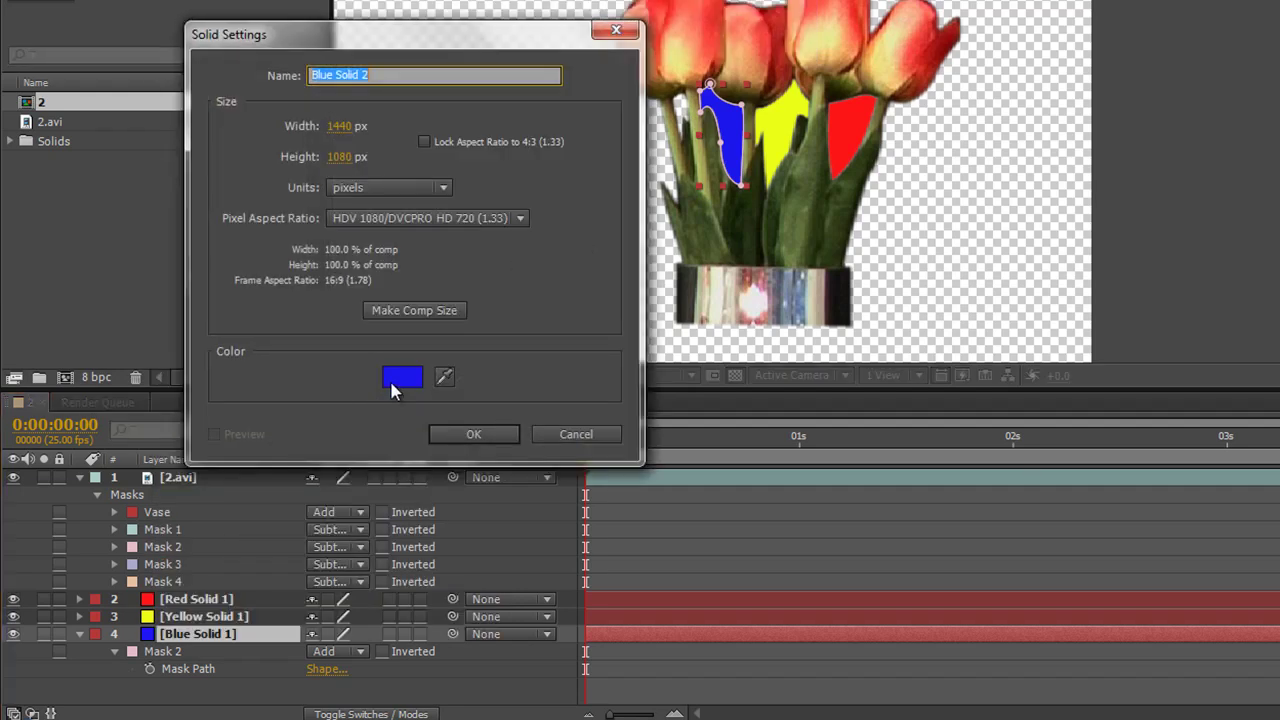
{"action": "left_click", "coordinate": [400, 377]}
{"action": "left_click", "coordinate": [805, 377]}
{"action": "left_click", "coordinate": [966, 210]}
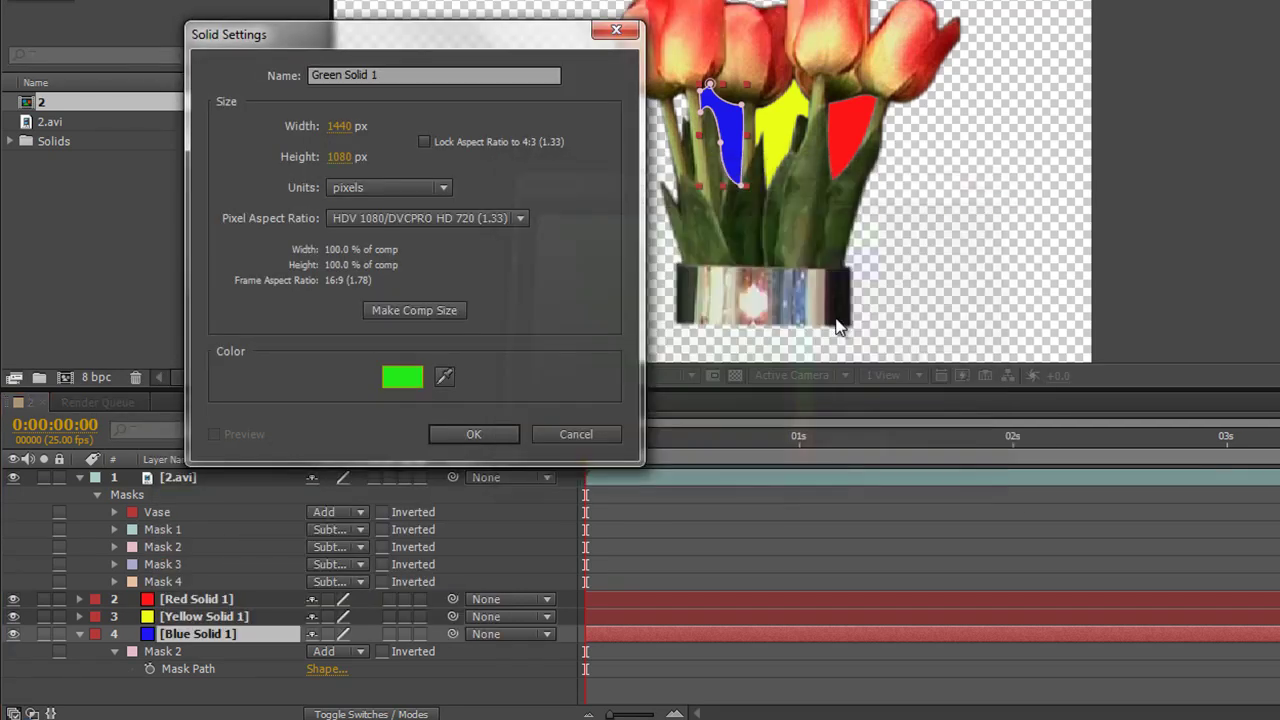
{"action": "left_click", "coordinate": [474, 434]}
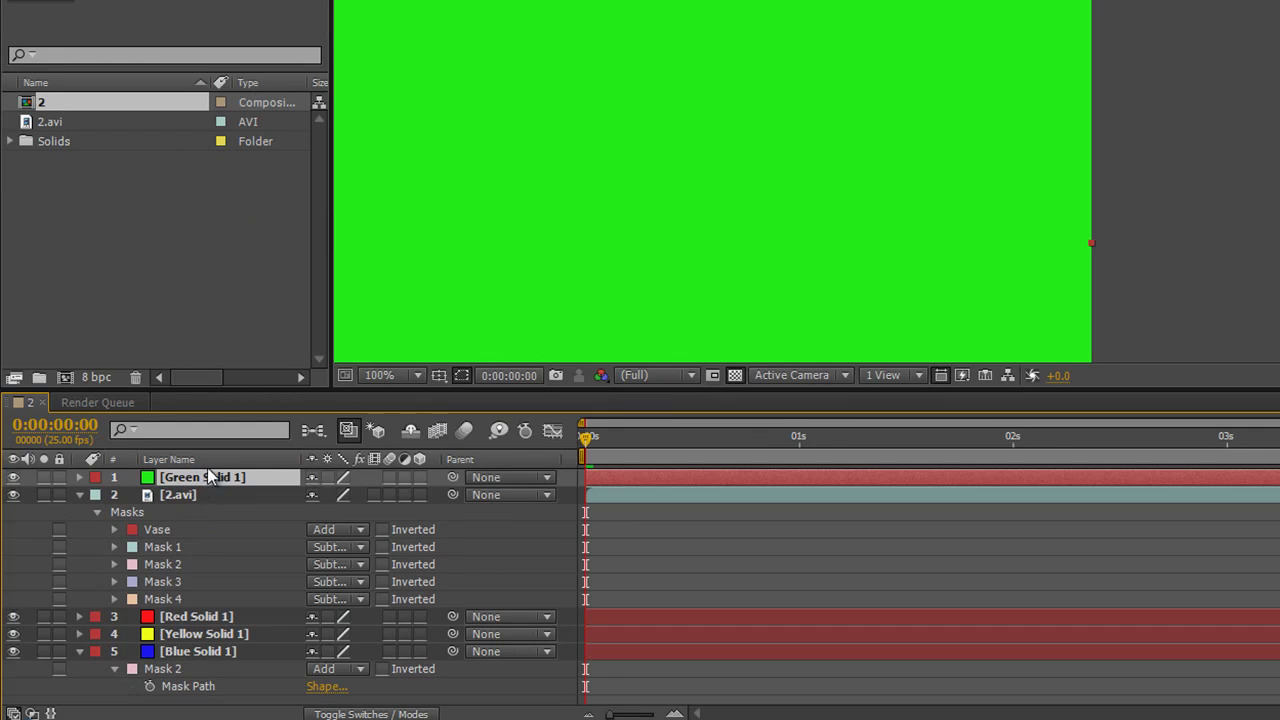
{"action": "left_click", "coordinate": [81, 653]}
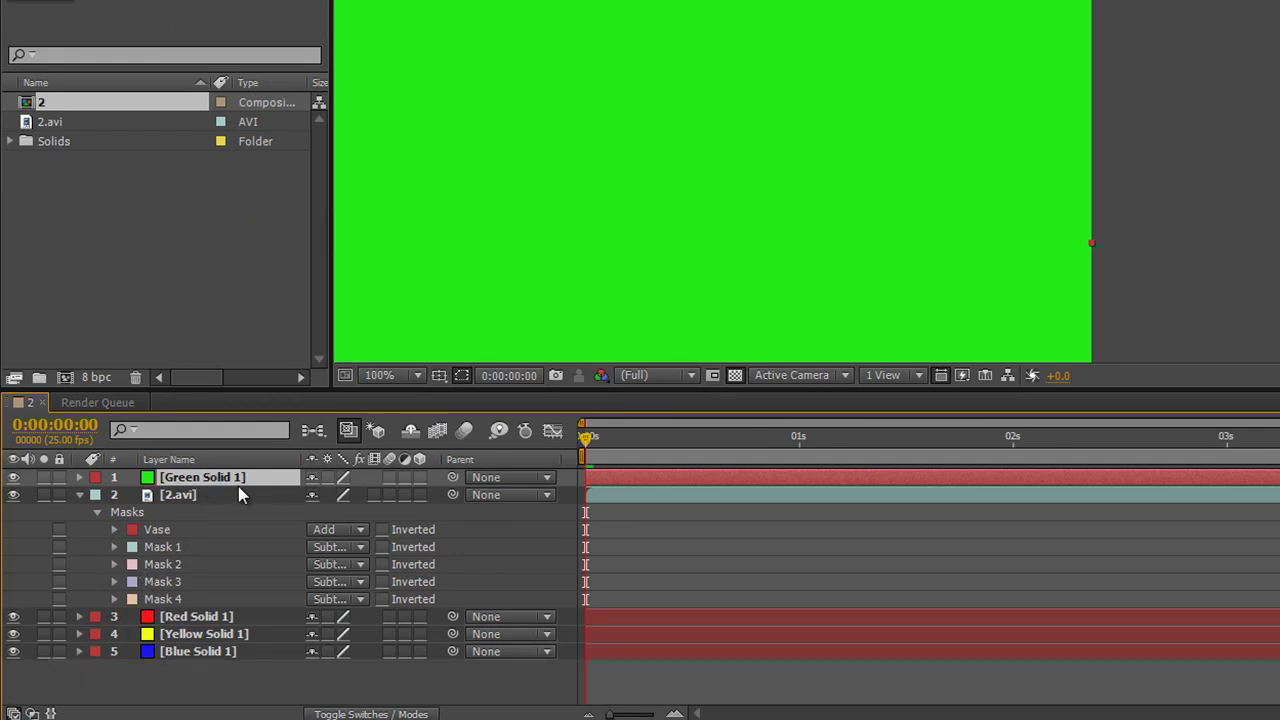
{"action": "key", "text": "ctrl+shift+bracketleft"}
Copy Mask 1, the leftmost stem gap, from the 2.avi layer onto Green Solid 1 and set its mode to Add
{"action": "left_click", "coordinate": [208, 477]}
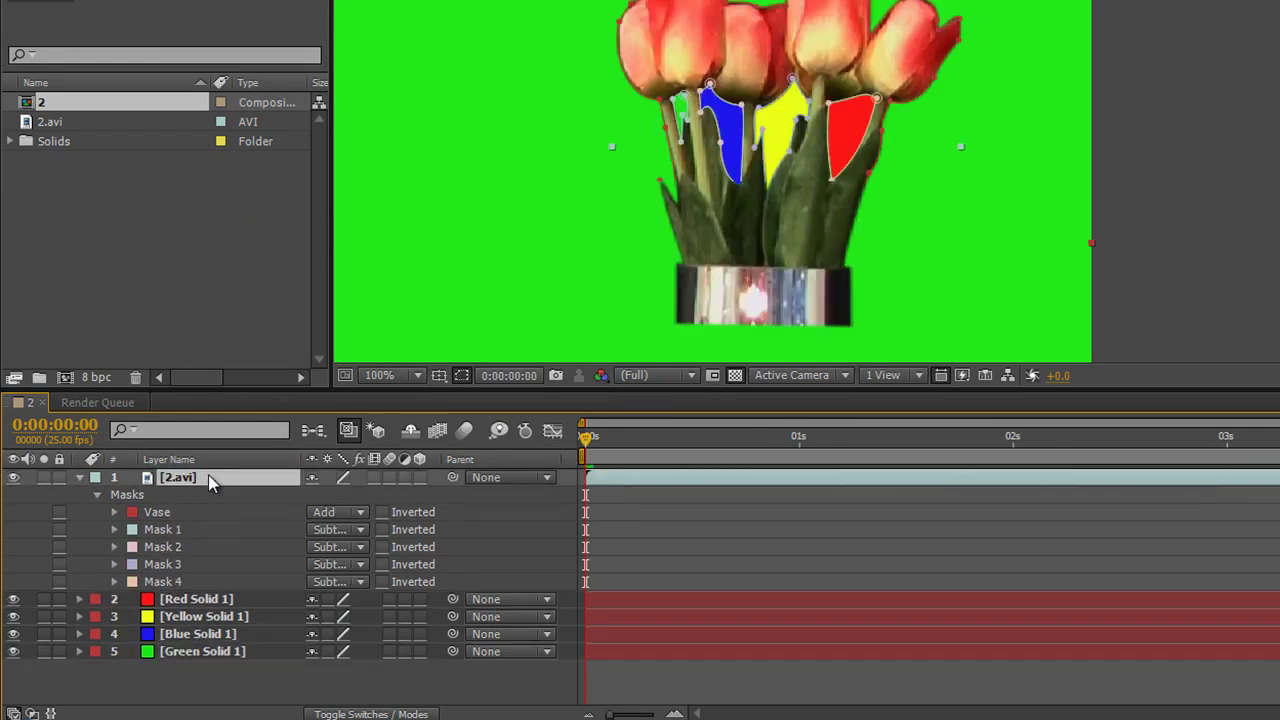
{"action": "left_click", "coordinate": [165, 530]}
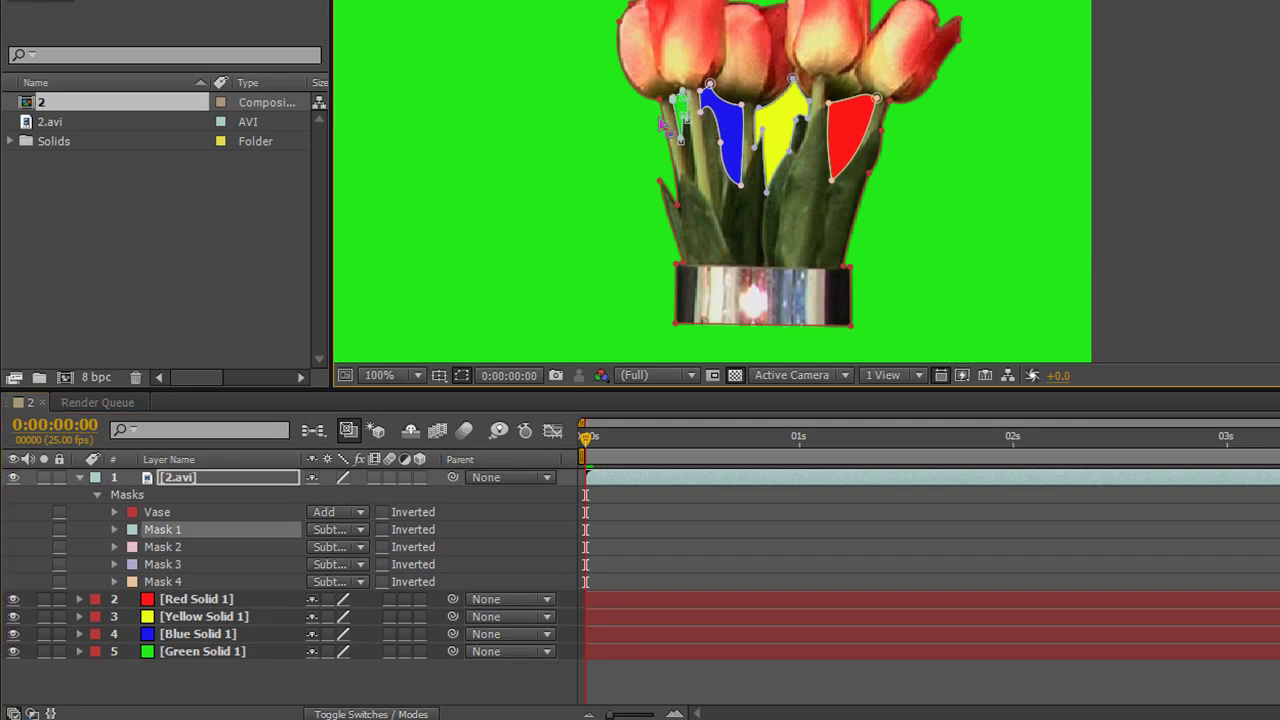
{"action": "left_click", "coordinate": [175, 655]}
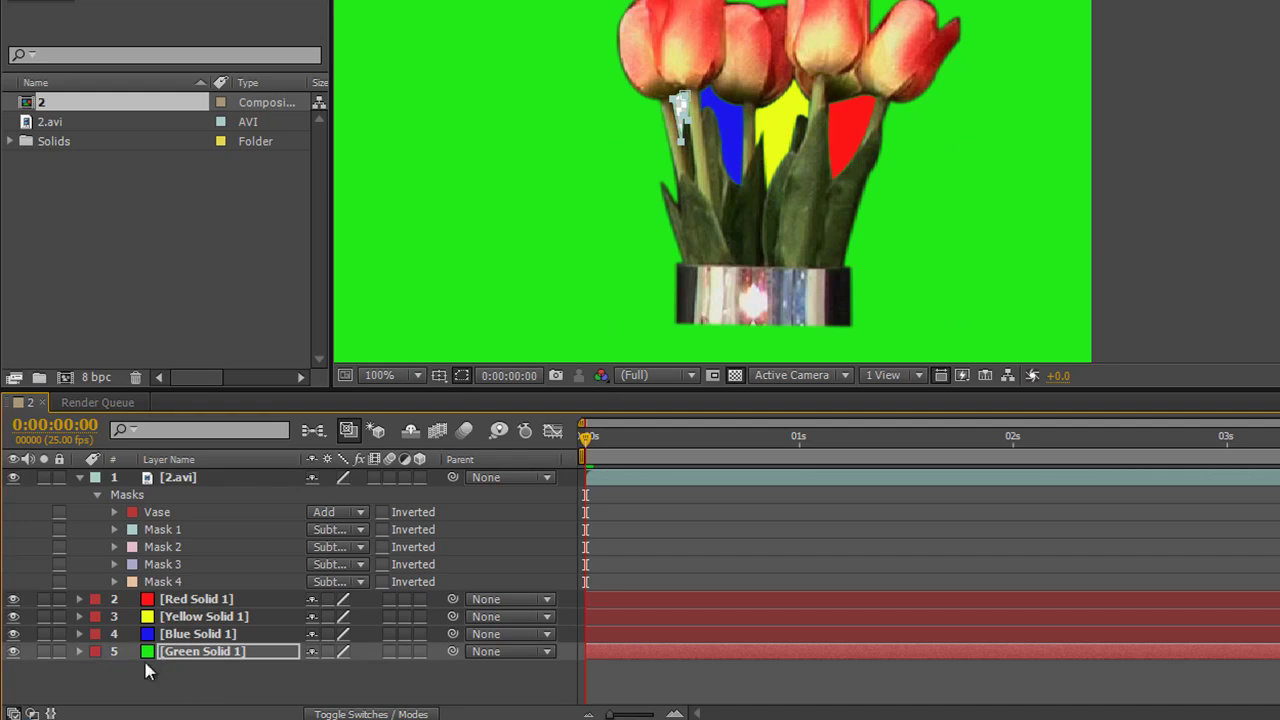
{"action": "key", "text": "m"}
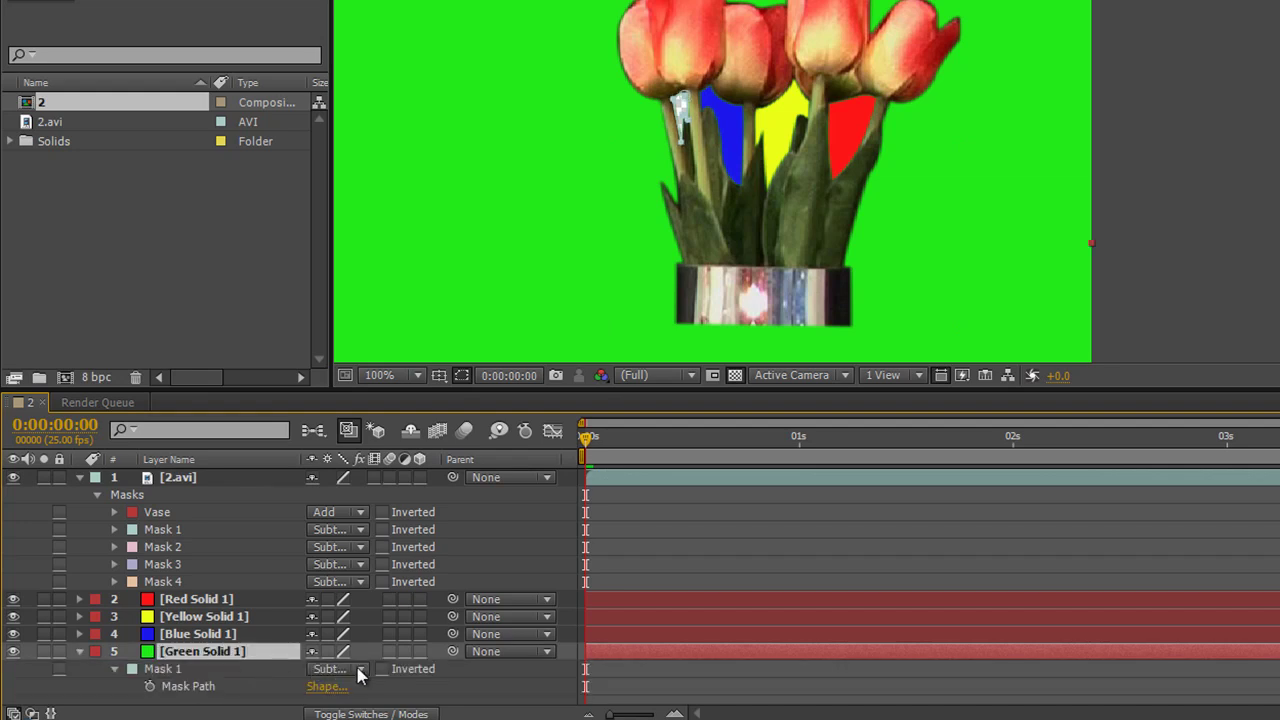
{"action": "left_click", "coordinate": [358, 669]}
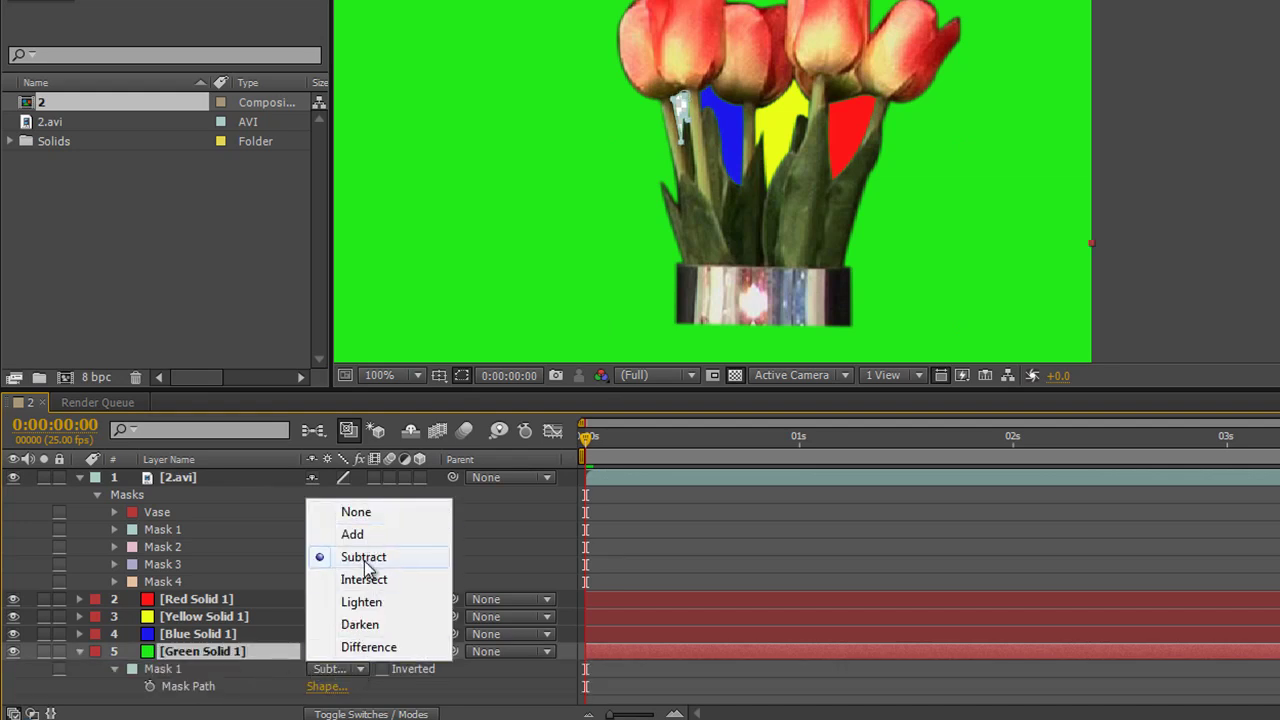
{"action": "left_click", "coordinate": [366, 534]}
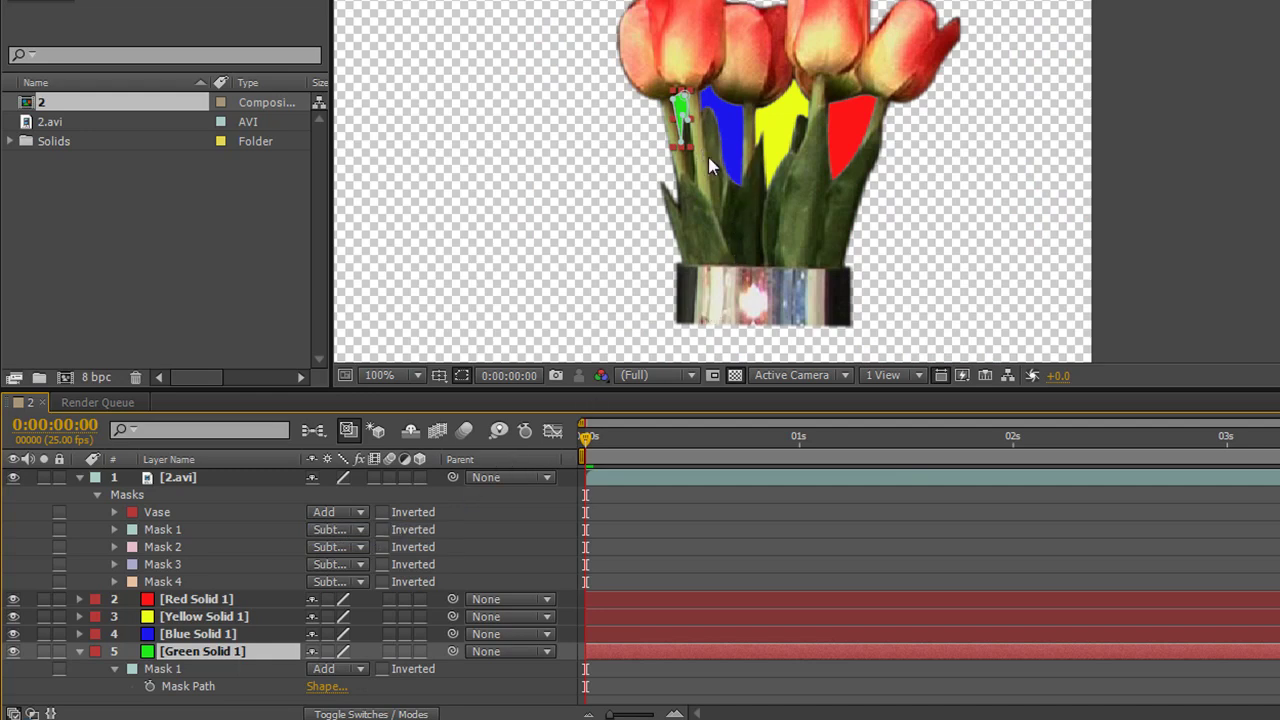
{"action": "left_click", "coordinate": [897, 199]}
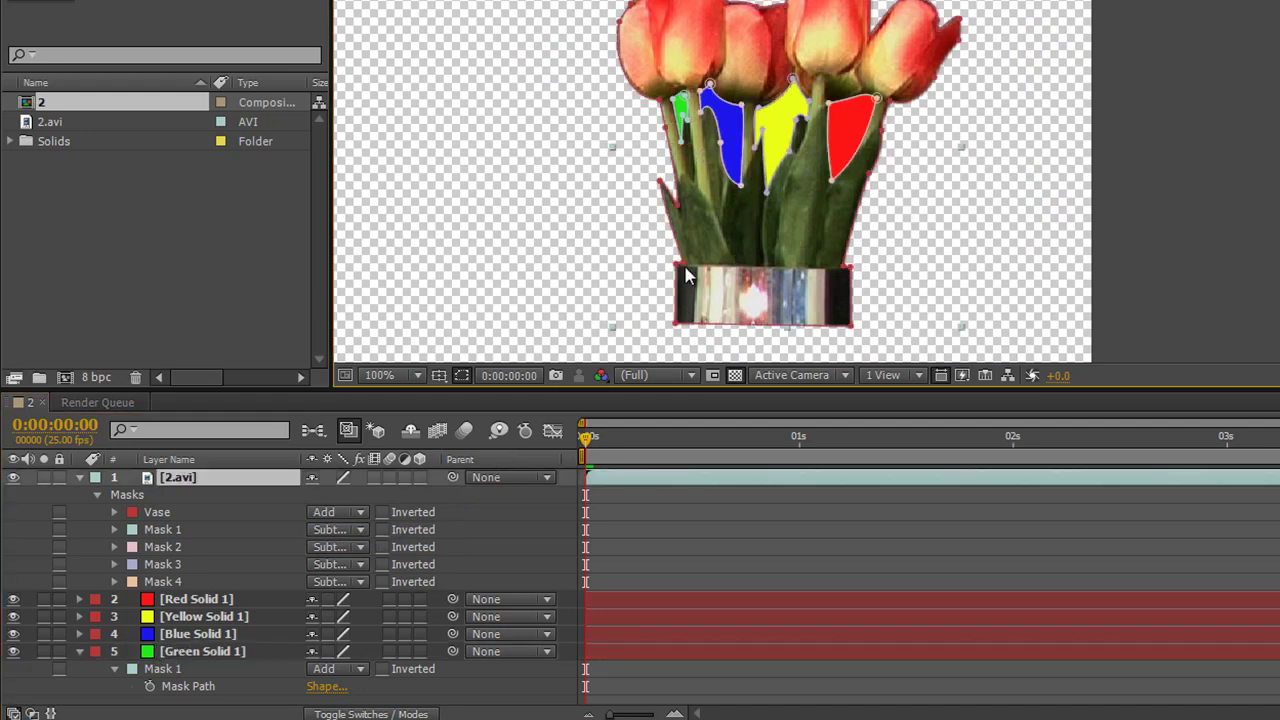
{"action": "left_click", "coordinate": [530, 173]}
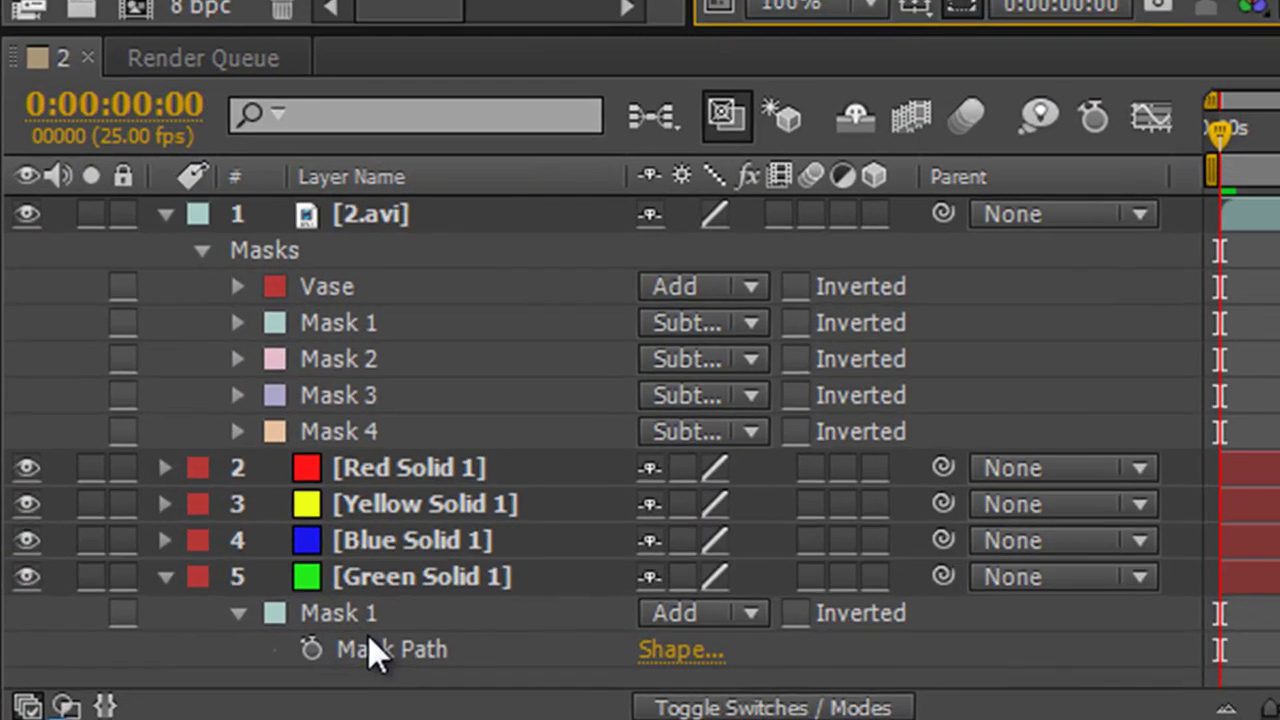